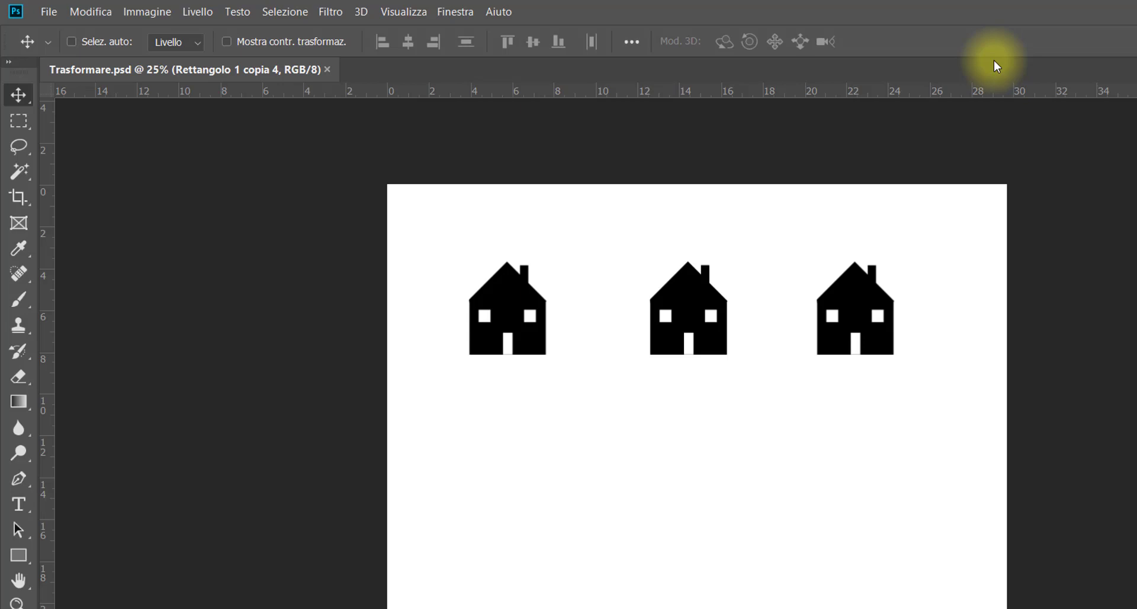
- Open the Modifica (Edit) menu to browse its transform commands
left_click(86, 12)
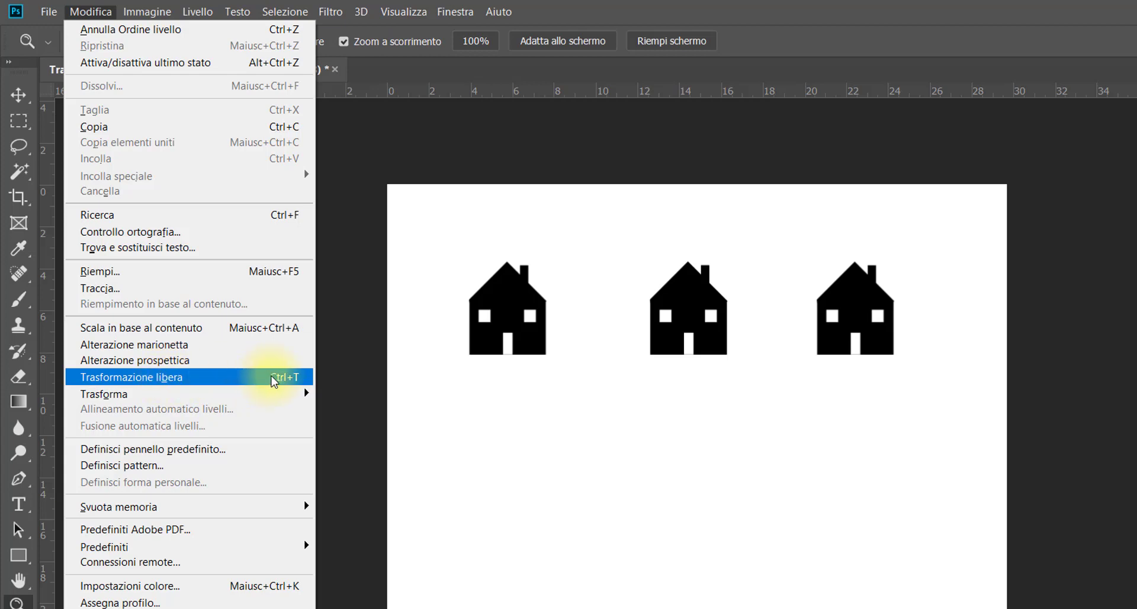
- Free-transform the middle house through several sizes, then cancel so it keeps its original size
left_click(173, 377)
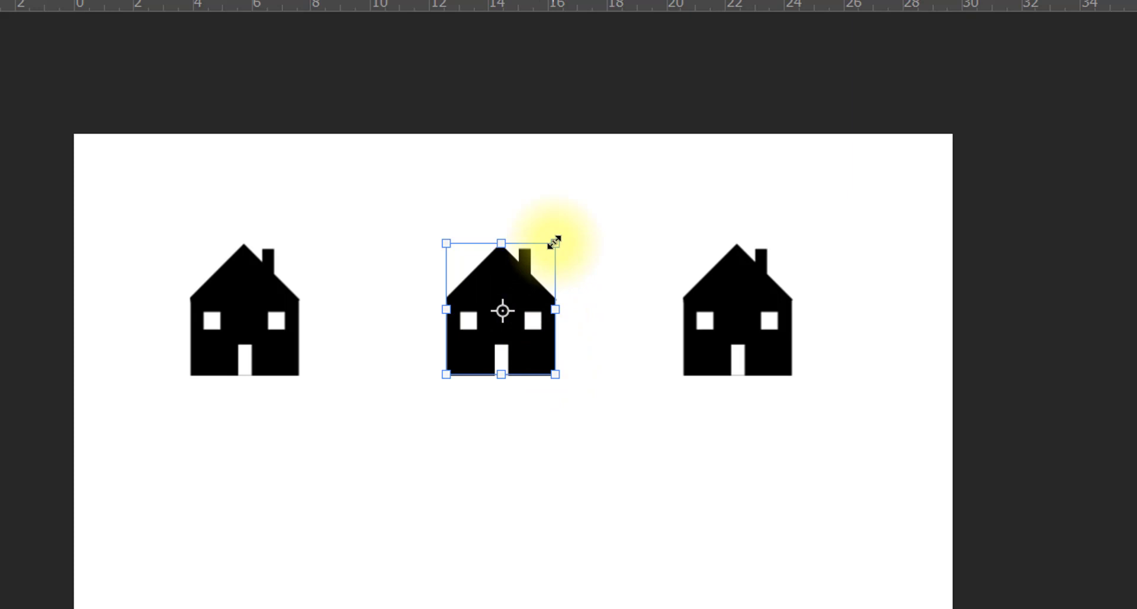
mouse_move(555, 243)
left_mouse_down()
mouse_move(531, 338)
mouse_move(666, 234)
mouse_move(520, 286)
mouse_move(591, 233)
mouse_move(754, 182)
mouse_move(591, 287)
mouse_move(601, 278)
left_mouse_up()
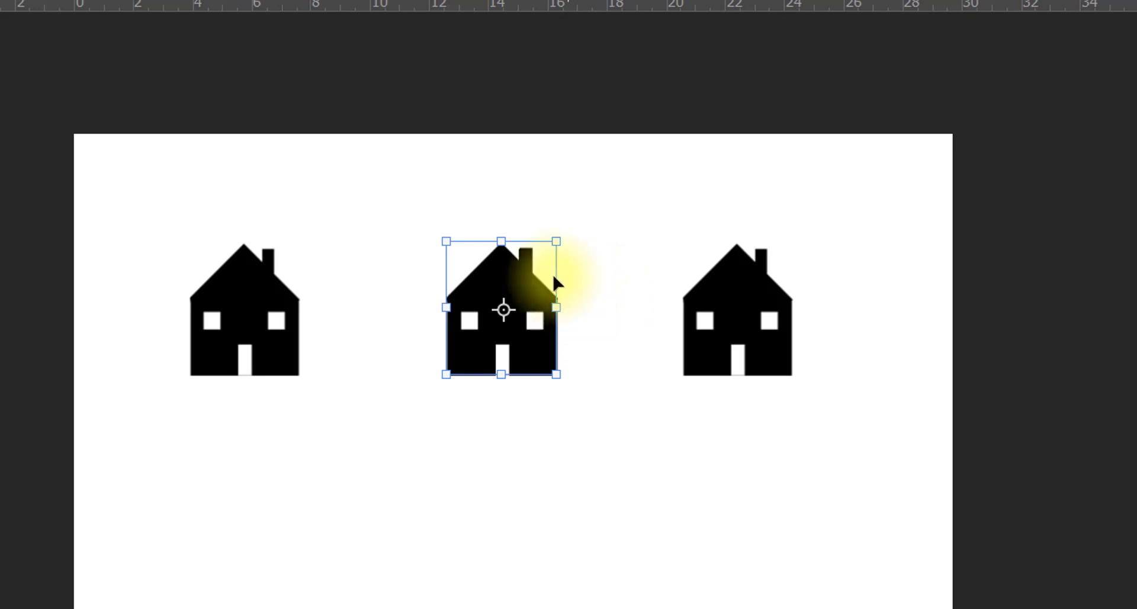
mouse_move(558, 243)
left_mouse_down()
mouse_move(619, 231)
mouse_move(588, 253)
mouse_move(615, 234)
left_mouse_up()
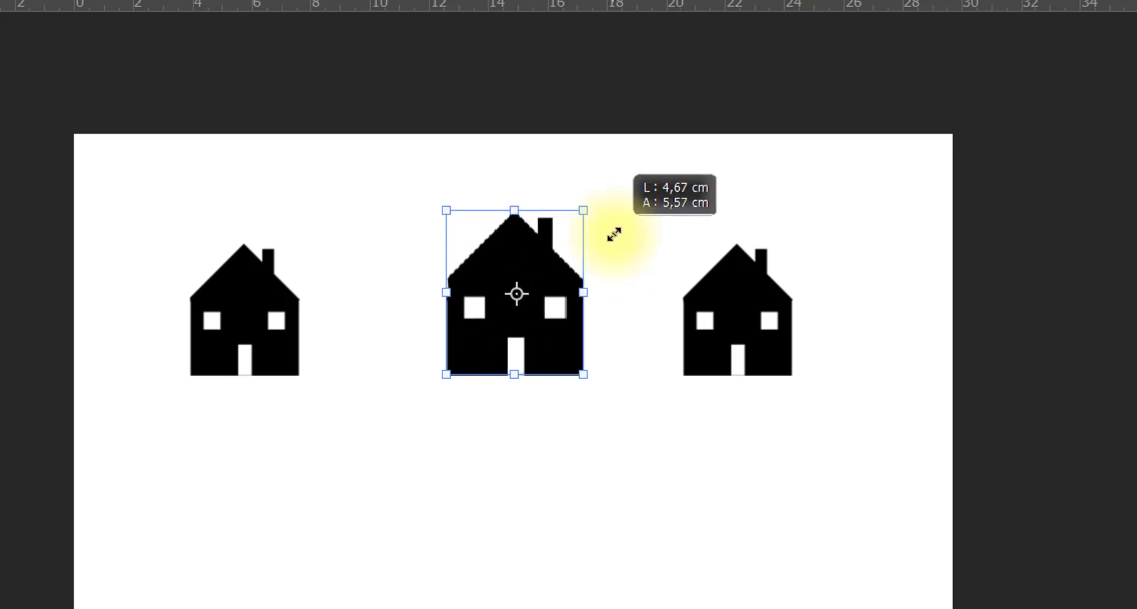
left_click_drag(615, 234, 593, 274)
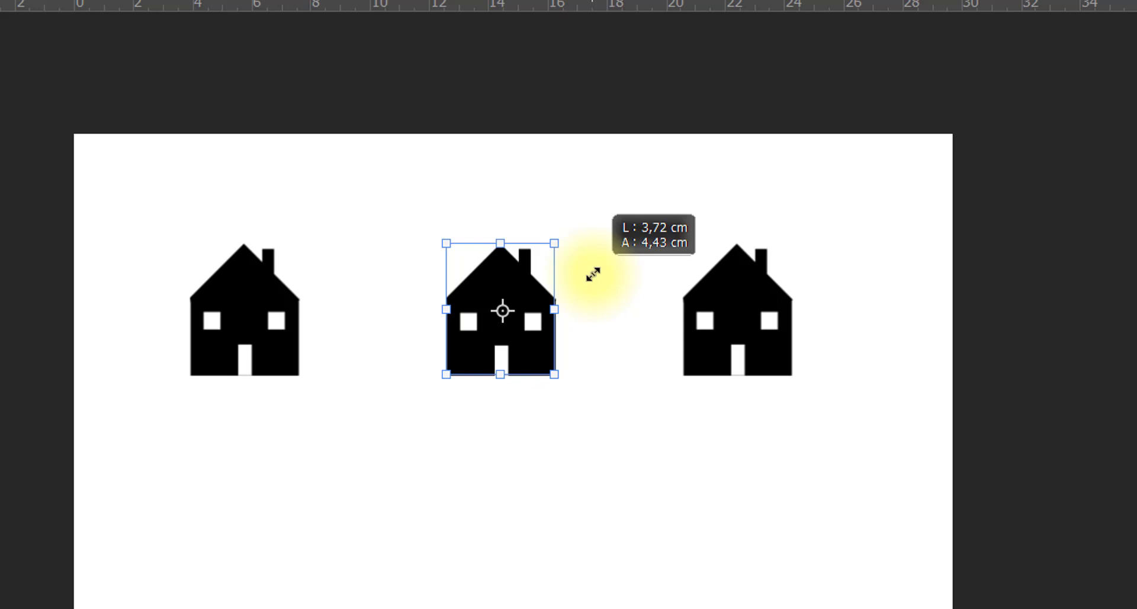
mouse_move(593, 274)
left_mouse_down()
mouse_move(564, 198)
mouse_move(702, 500)
mouse_move(673, 285)
mouse_move(419, 228)
mouse_move(678, 244)
mouse_move(320, 229)
mouse_move(409, 267)
mouse_move(614, 183)
mouse_move(604, 241)
mouse_move(641, 223)
mouse_move(555, 166)
mouse_move(544, 264)
mouse_move(665, 246)
mouse_move(602, 236)
left_mouse_up()
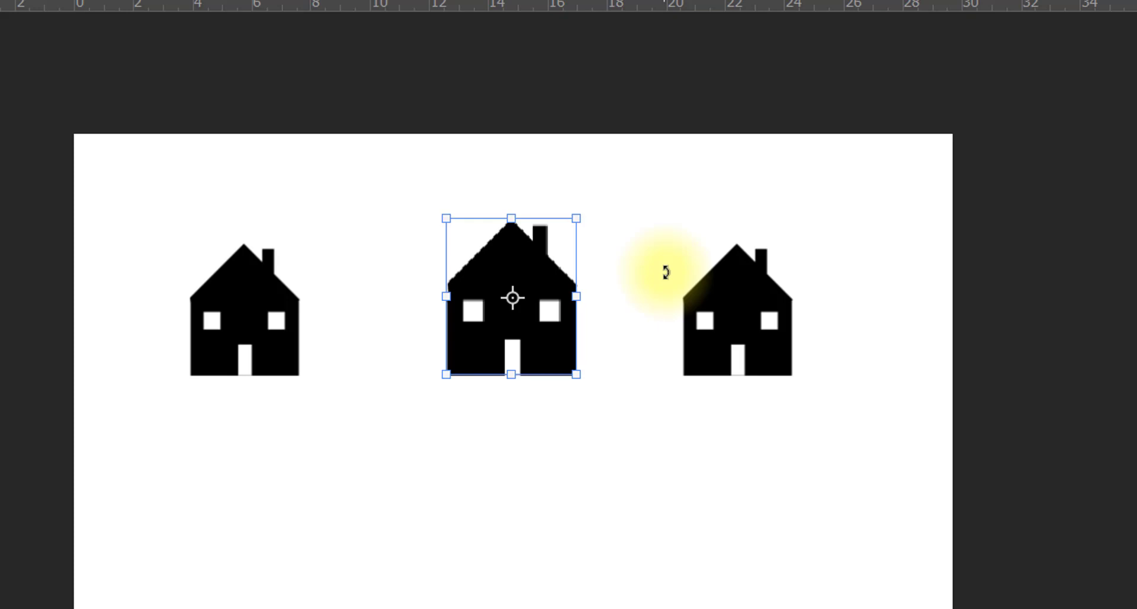
key("Escape")
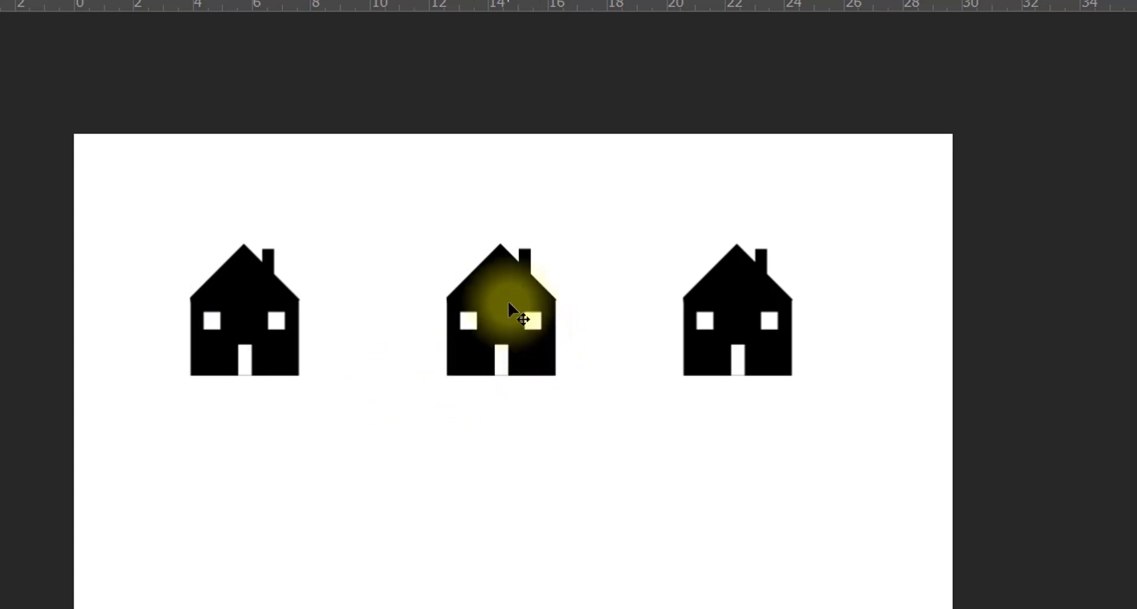
- Mirror the middle house with Rifletti orizzontale in free transform, then undo the flip
key("ctrl+t")
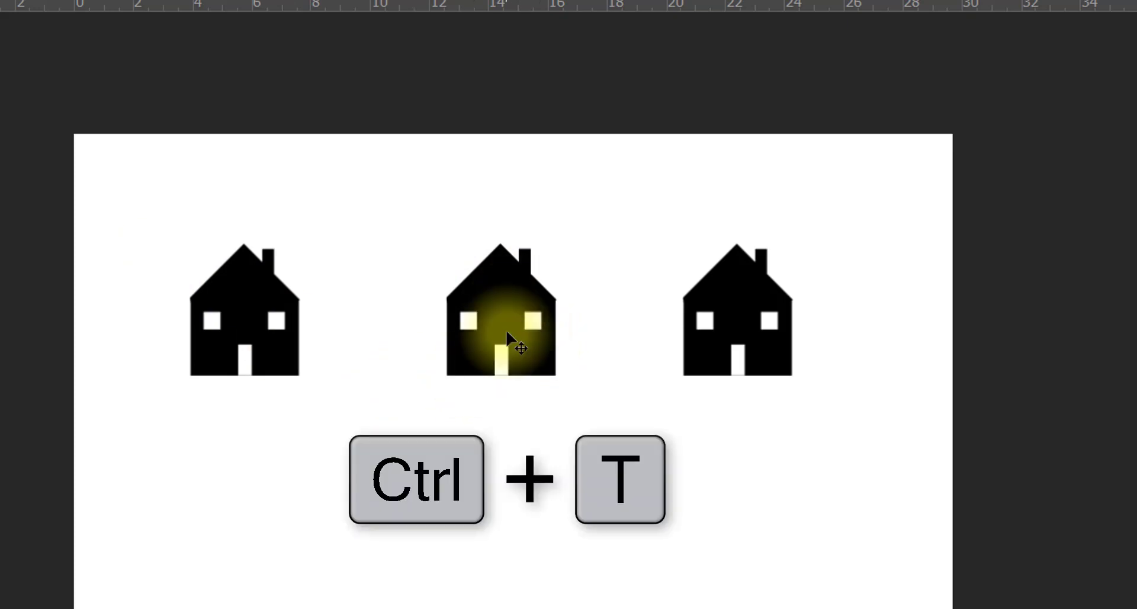
key("ctrl+t")
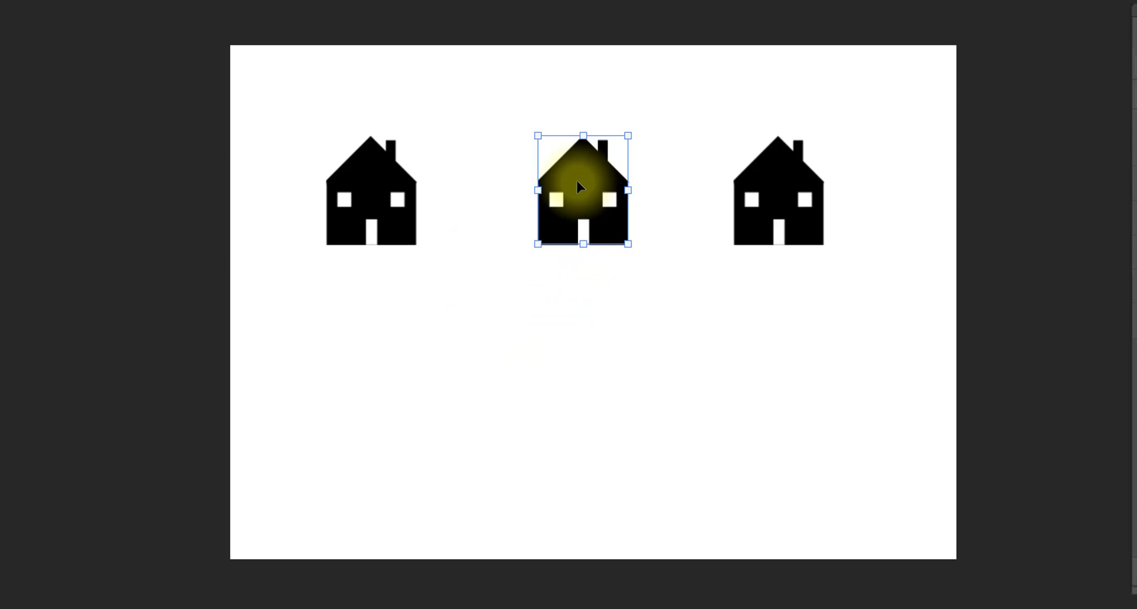
right_click(577, 182)
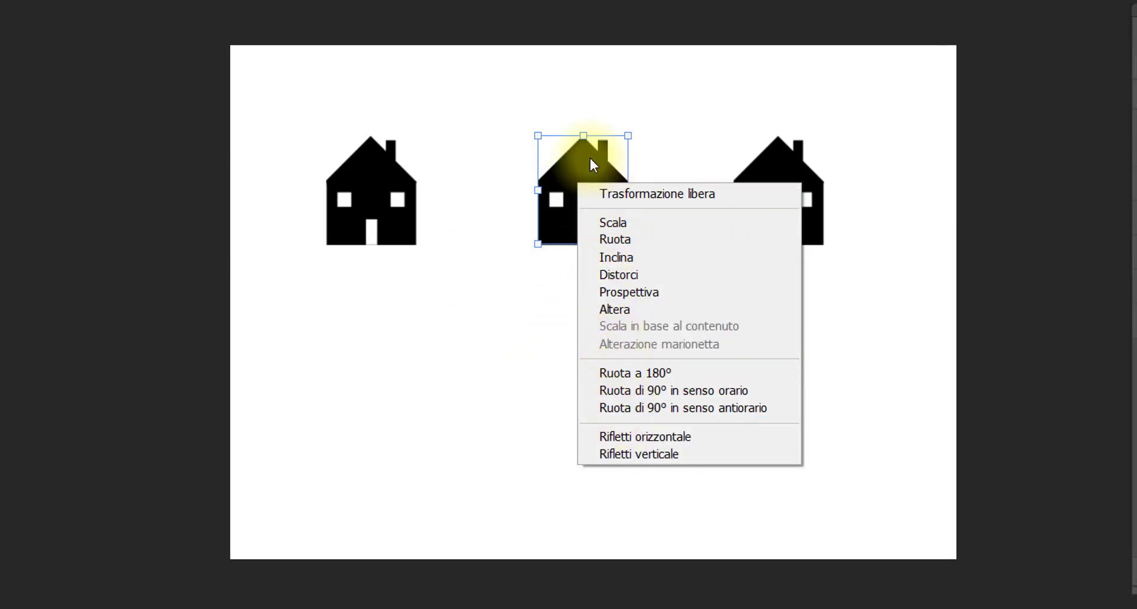
right_click(589, 192)
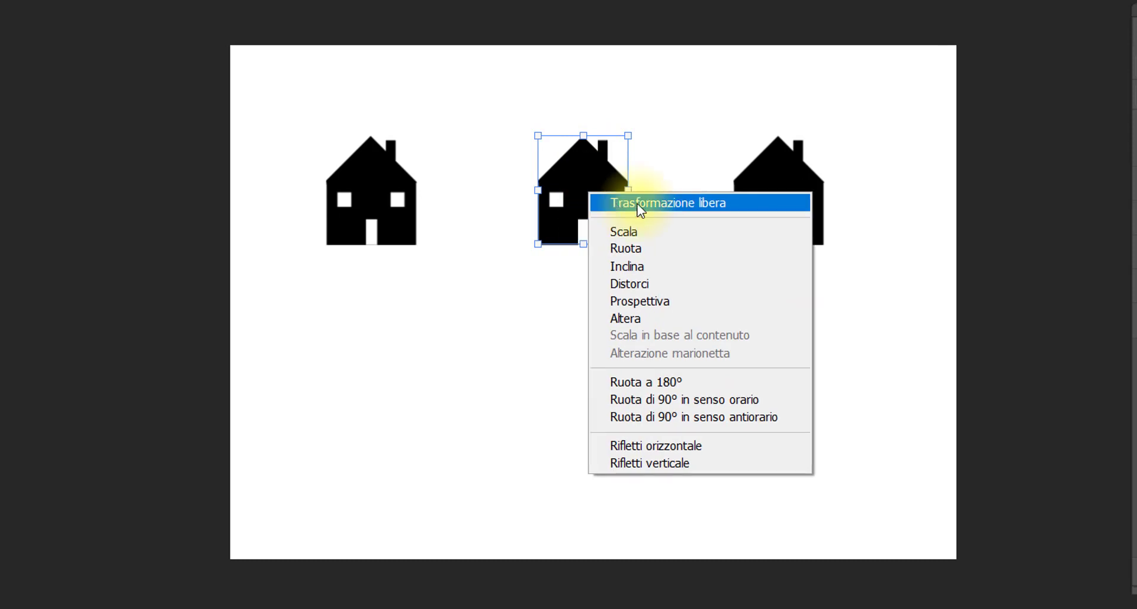
left_click(649, 446)
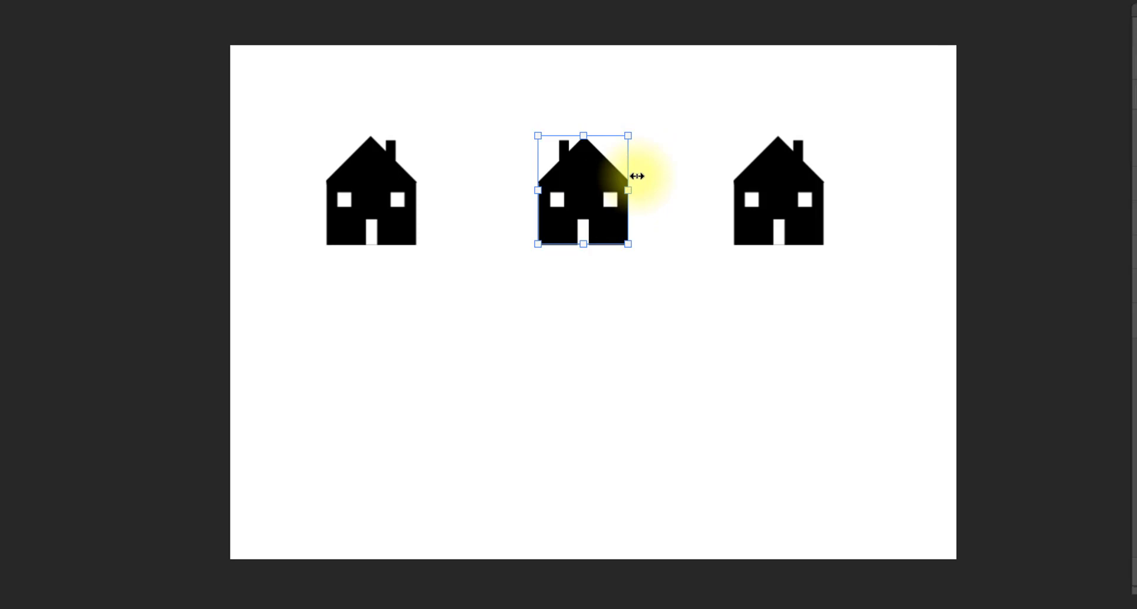
key("shift+h")
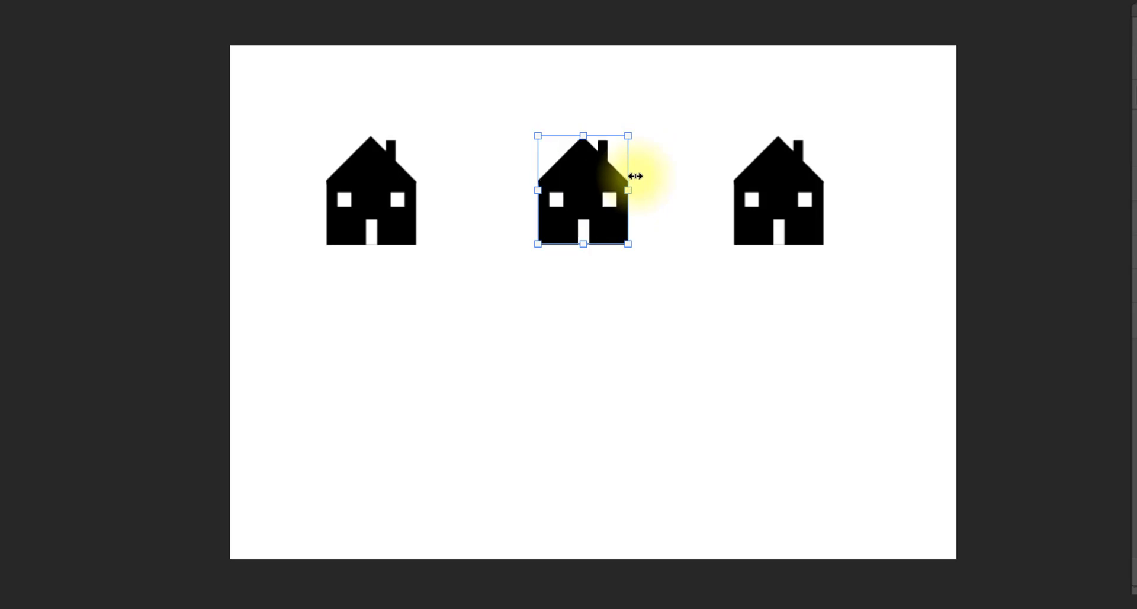
- Try and undo a vertical flip, show the reference point, and drag the pivot around the house
right_click(575, 167)
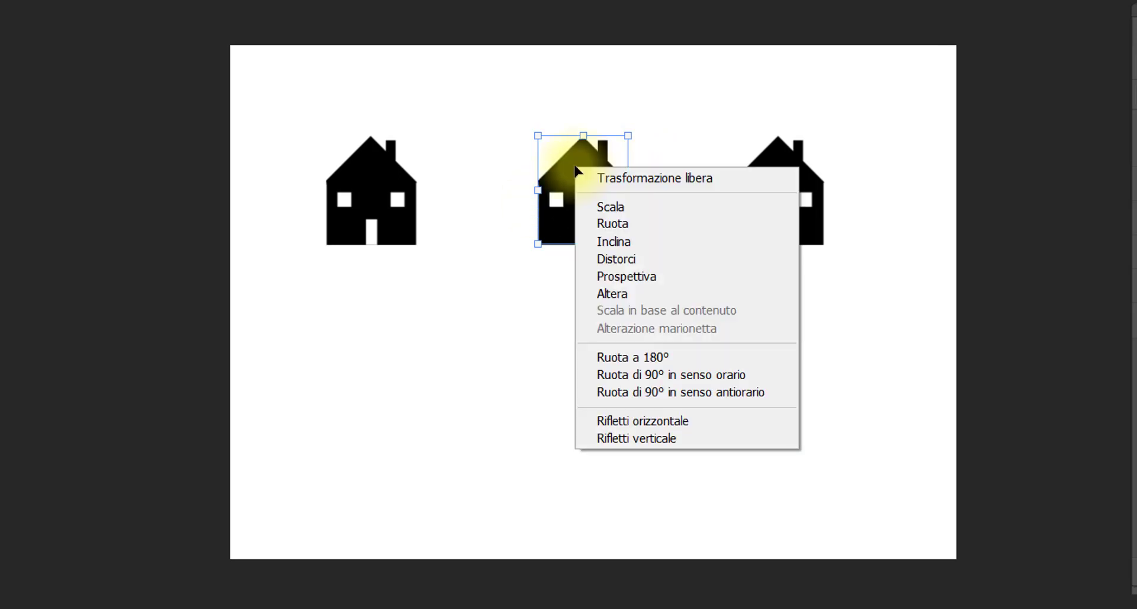
left_click(611, 439)
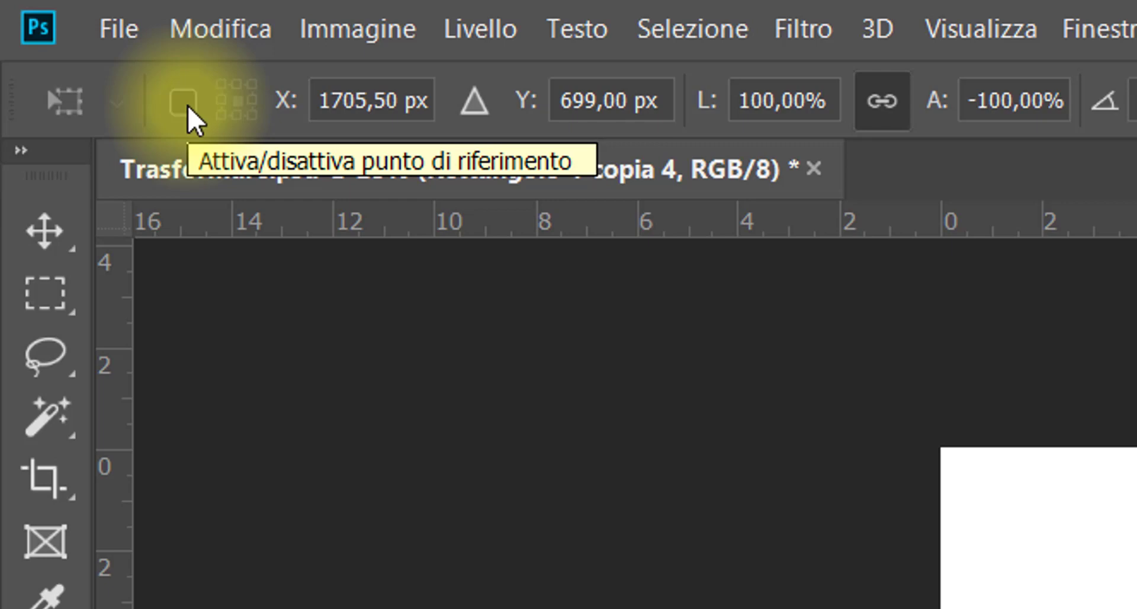
left_click(185, 103)
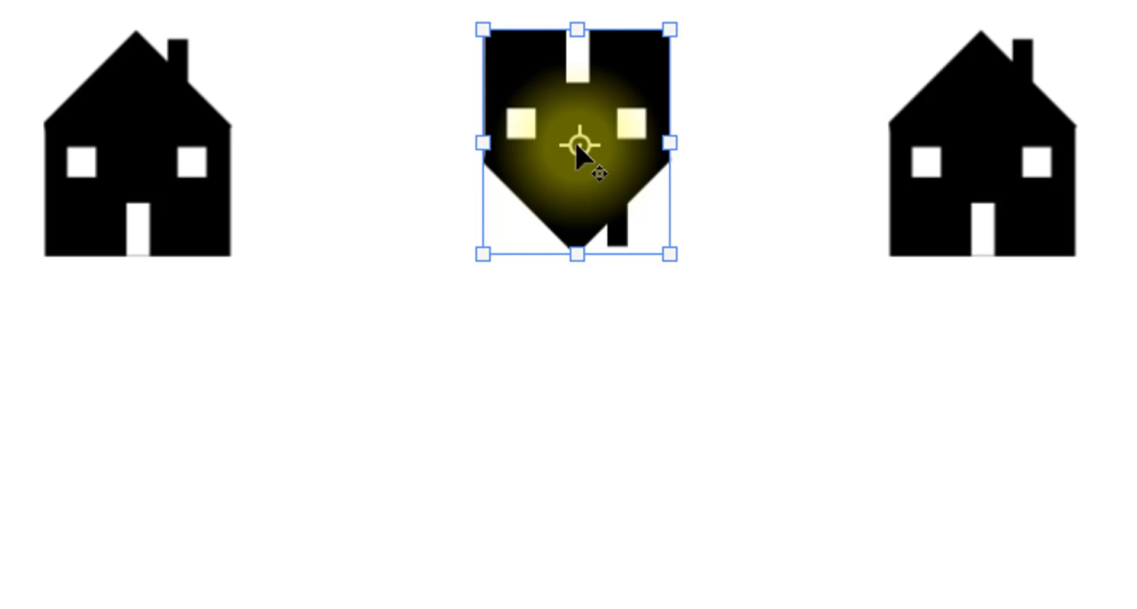
key("ctrl+z")
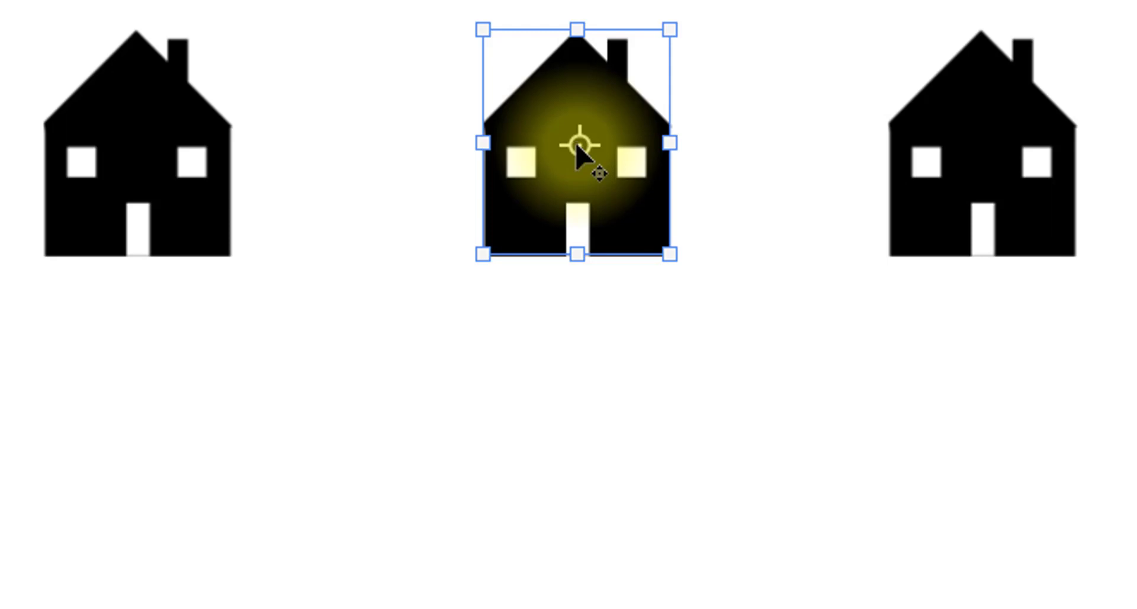
left_click_drag(577, 145, 580, 207)
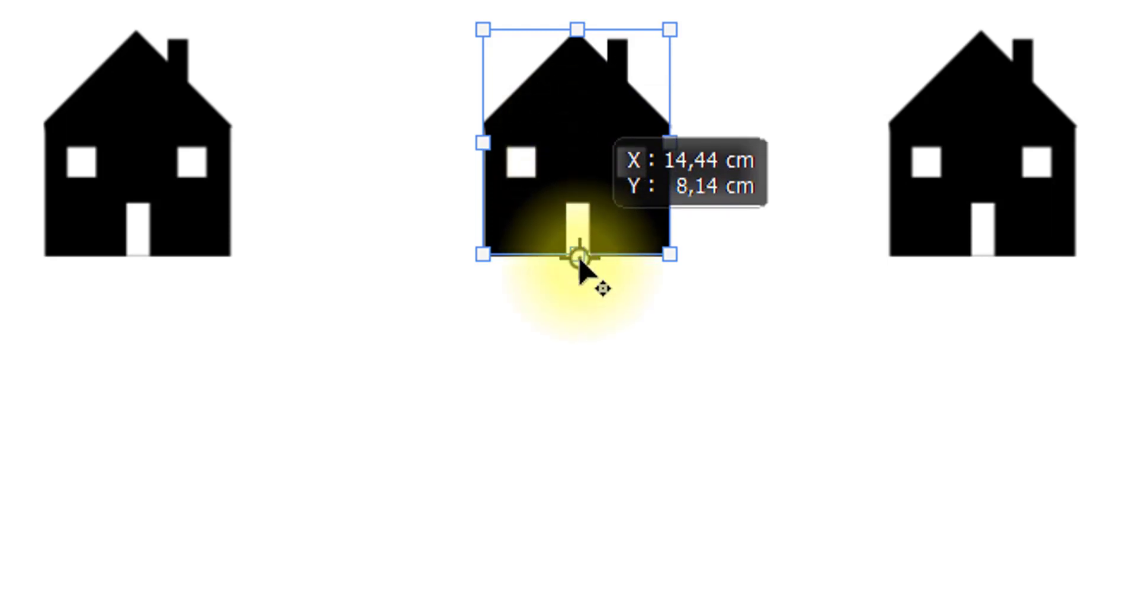
mouse_move(580, 259)
left_mouse_down()
mouse_move(598, 50)
mouse_move(600, 255)
mouse_move(581, 257)
left_mouse_up()
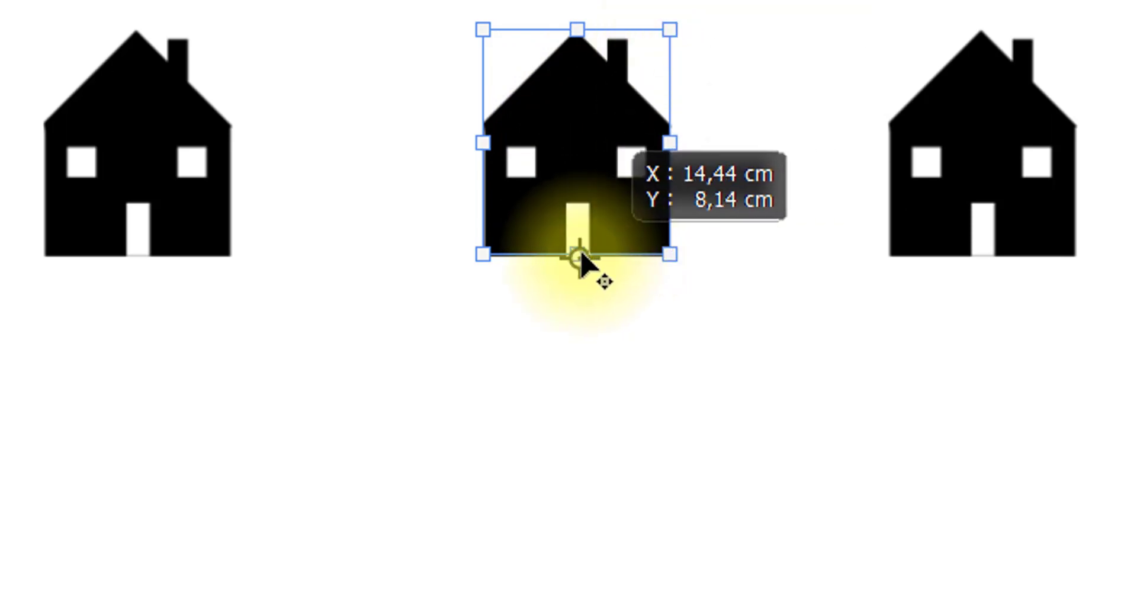
left_click_drag(579, 259, 580, 147)
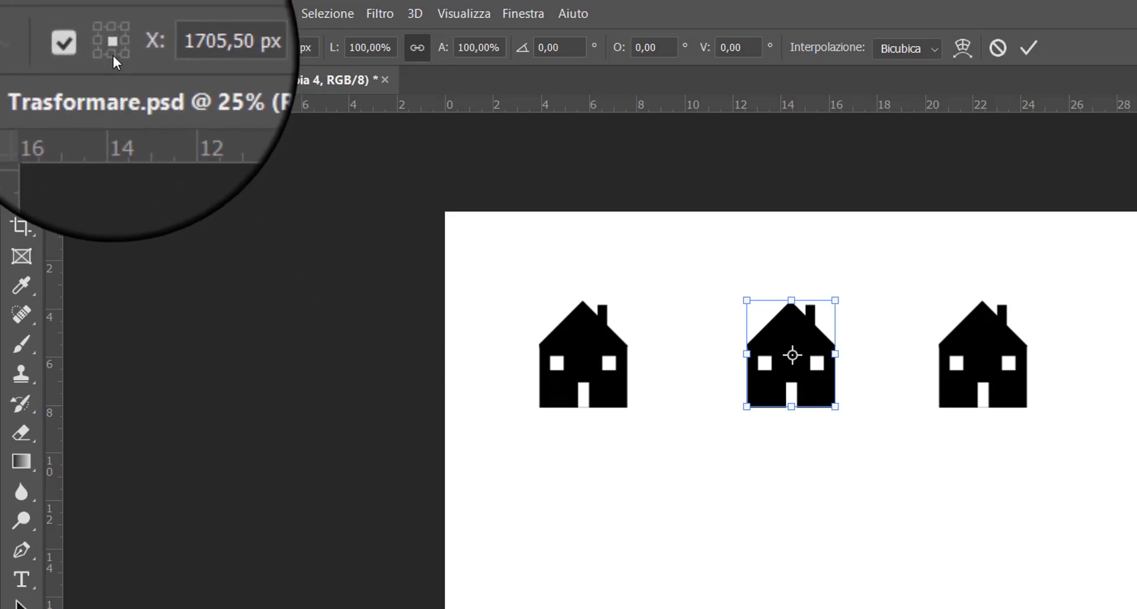
- Set the pivot to bottom-centre and commit a Rifletti verticale copy beneath the middle house
left_click(112, 54)
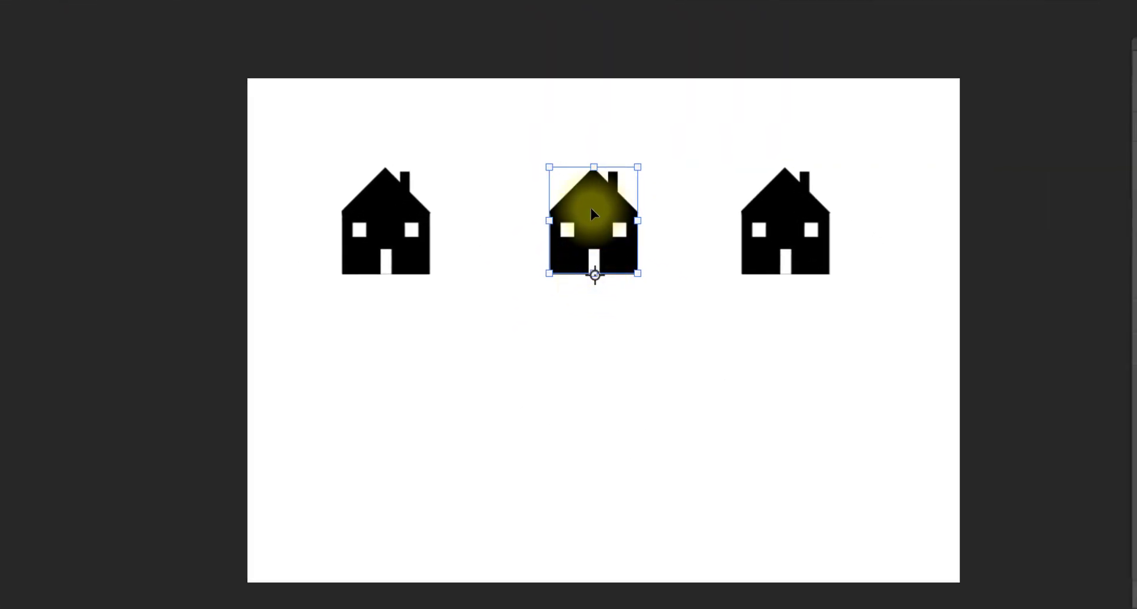
right_click(588, 206)
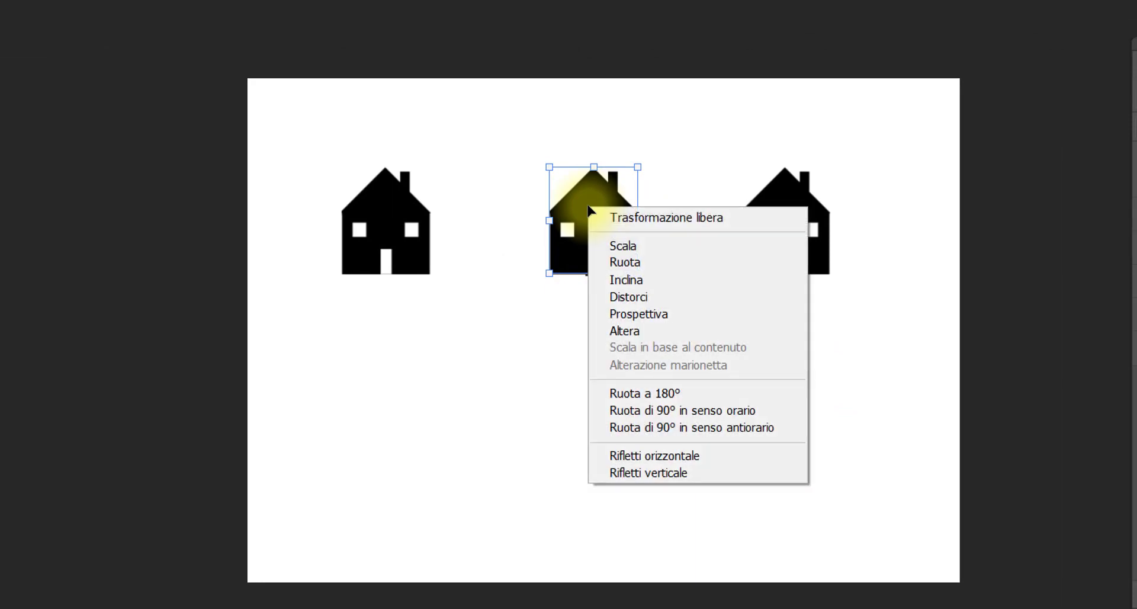
left_click(684, 479)
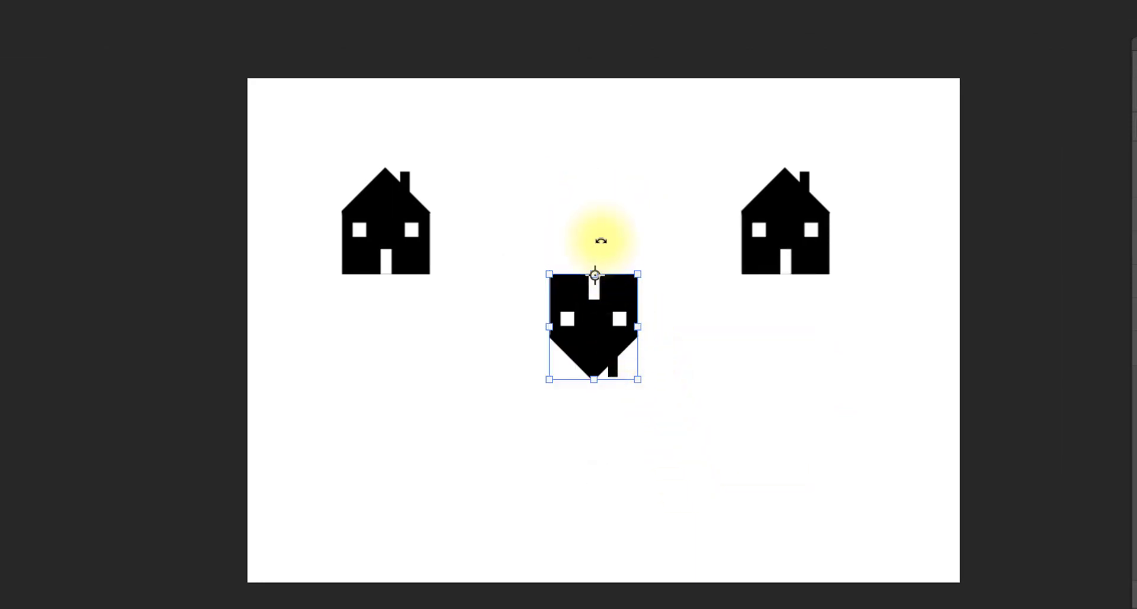
left_click(1133, 280)
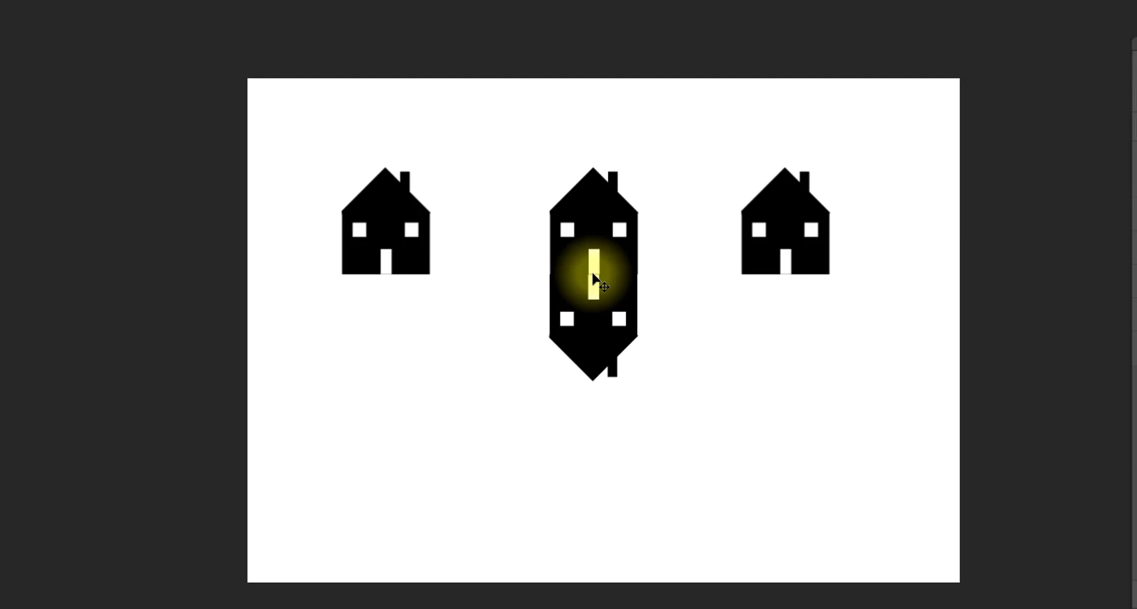
- Try widening the lower mirrored copy with perspective, then undo it
left_click(629, 290)
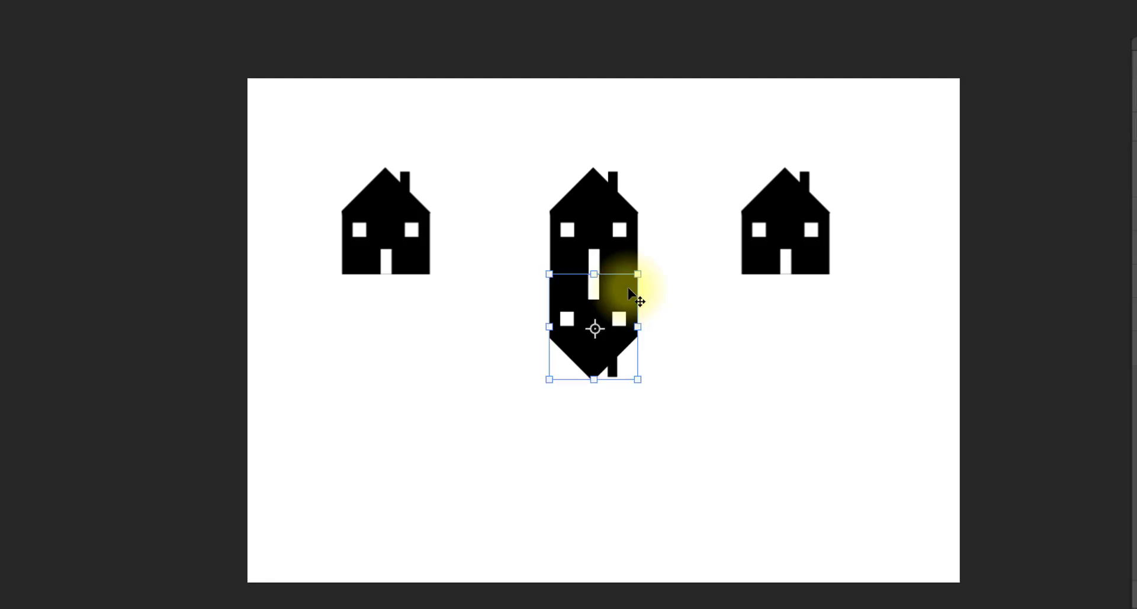
right_click(619, 292)
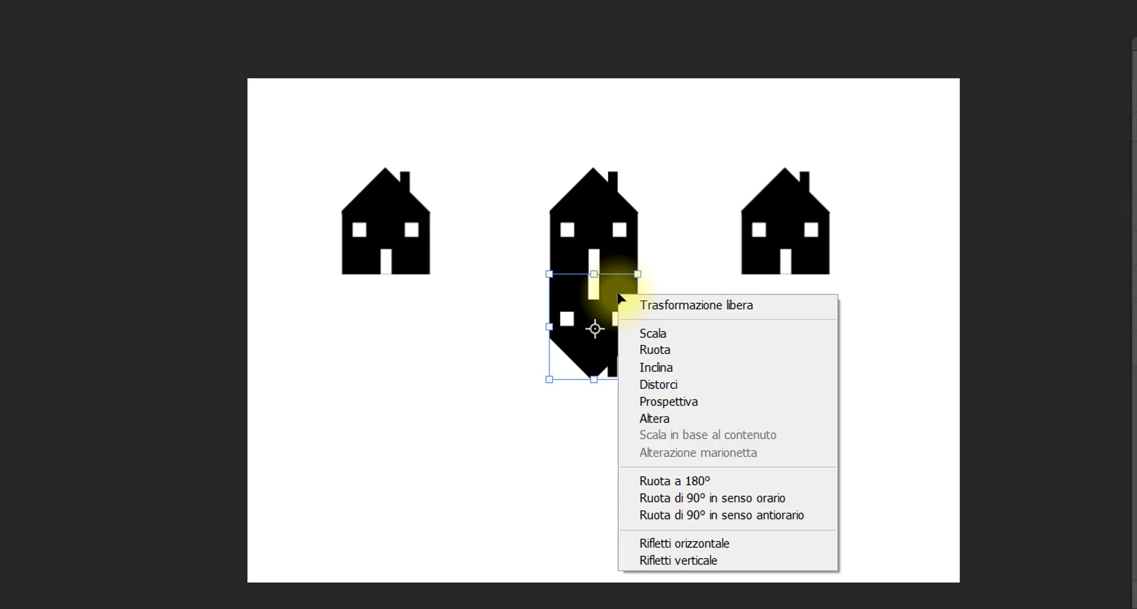
left_click(654, 399)
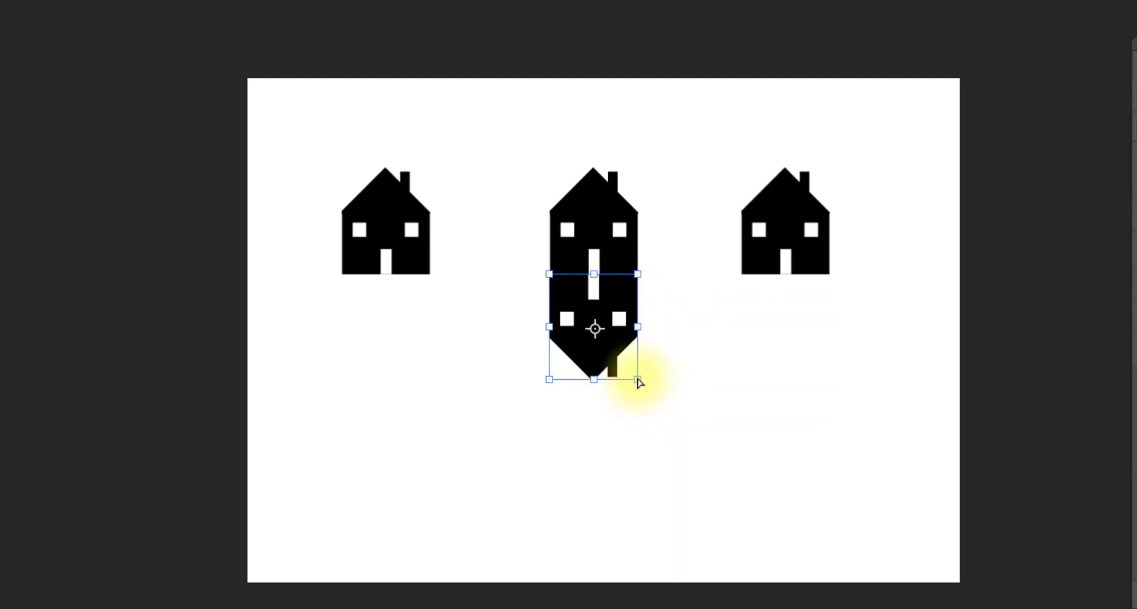
left_click_drag(639, 383, 709, 397)
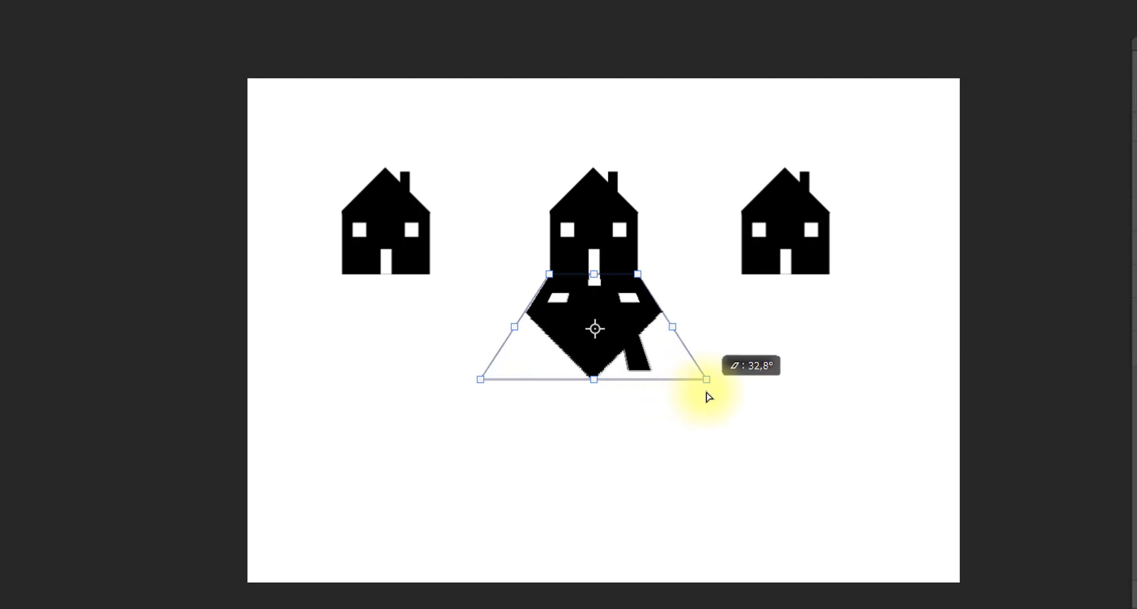
left_click_drag(709, 397, 695, 393)
key("ctrl+z")
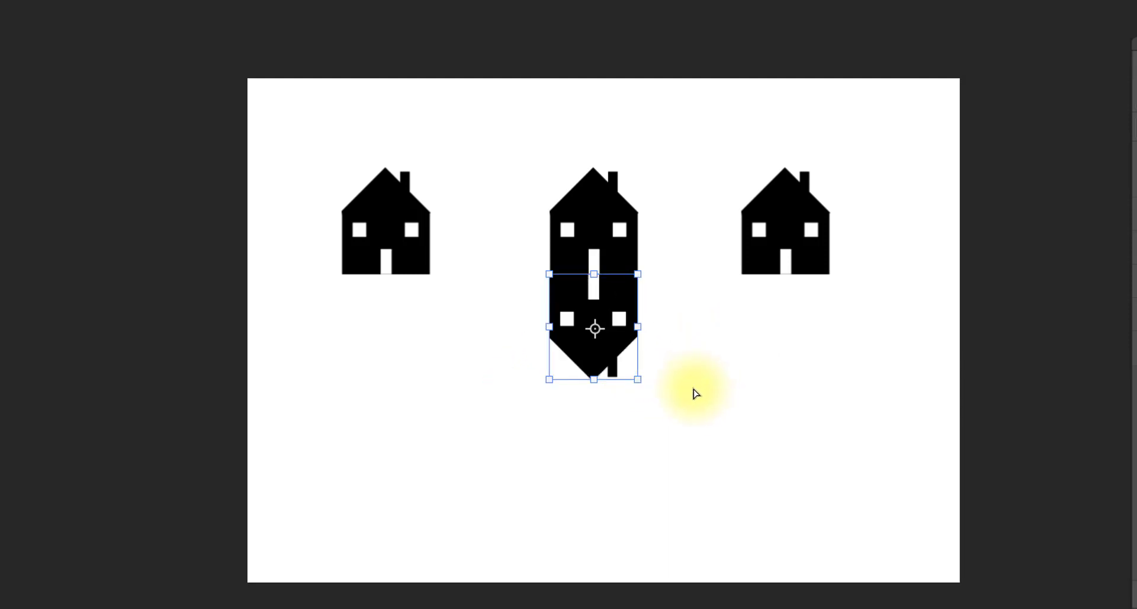
- Skew the lower house copy sideways and vertically with Inclina
right_click(599, 317)
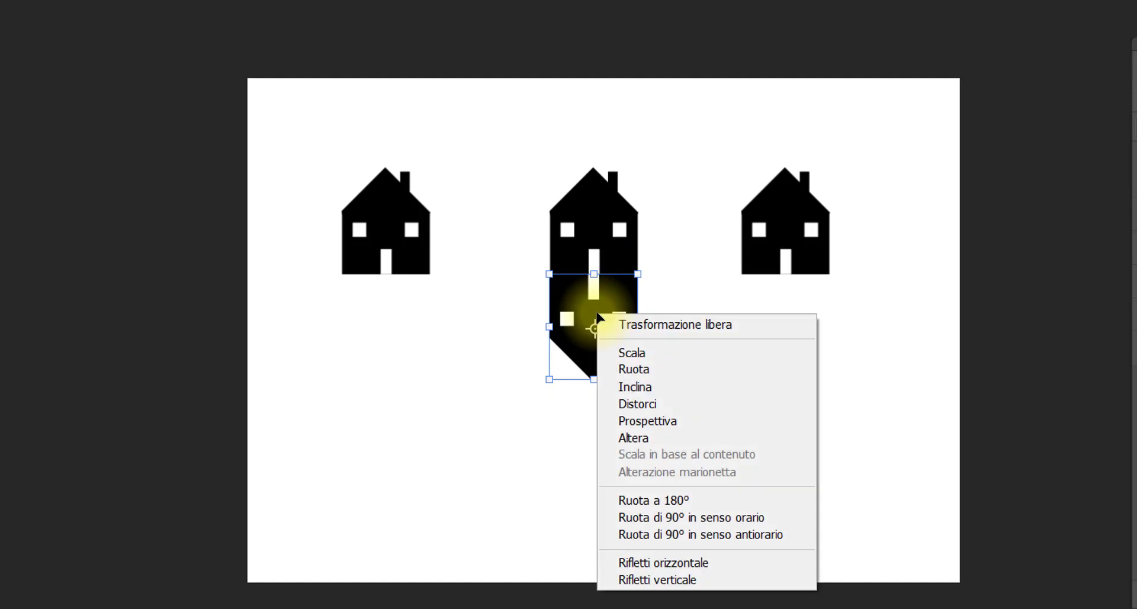
left_click(634, 387)
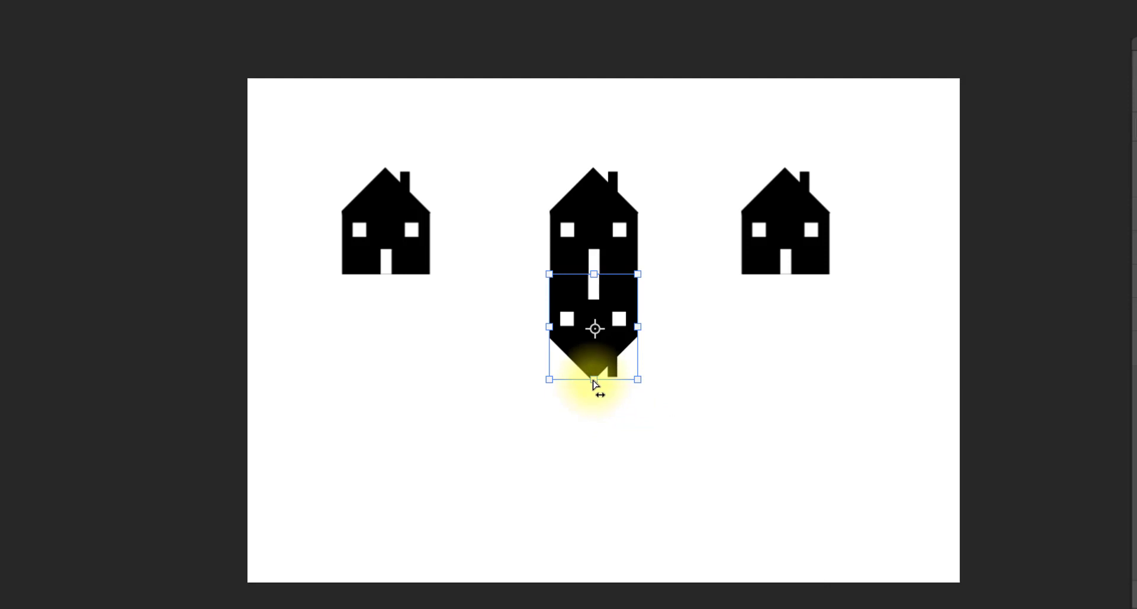
mouse_move(595, 384)
left_mouse_down()
mouse_move(647, 381)
mouse_move(598, 384)
left_mouse_up()
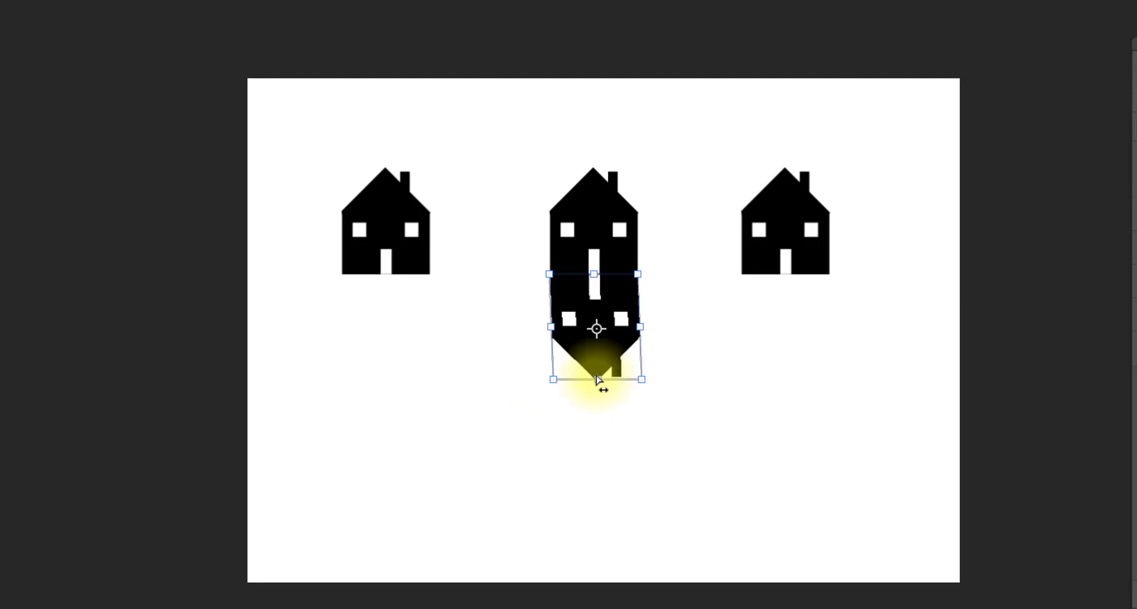
mouse_move(639, 327)
left_mouse_down()
mouse_move(642, 292)
mouse_move(642, 388)
mouse_move(642, 326)
left_mouse_up()
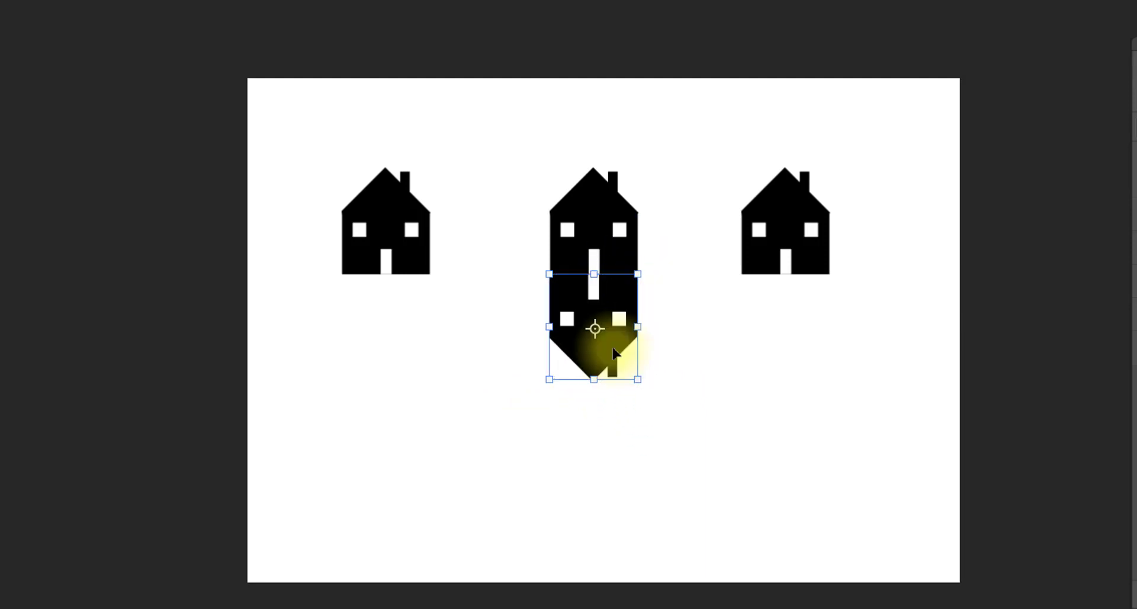
- Distort the copy, spreading its bottom corners outward into a wider trapezoid
right_click(595, 349)
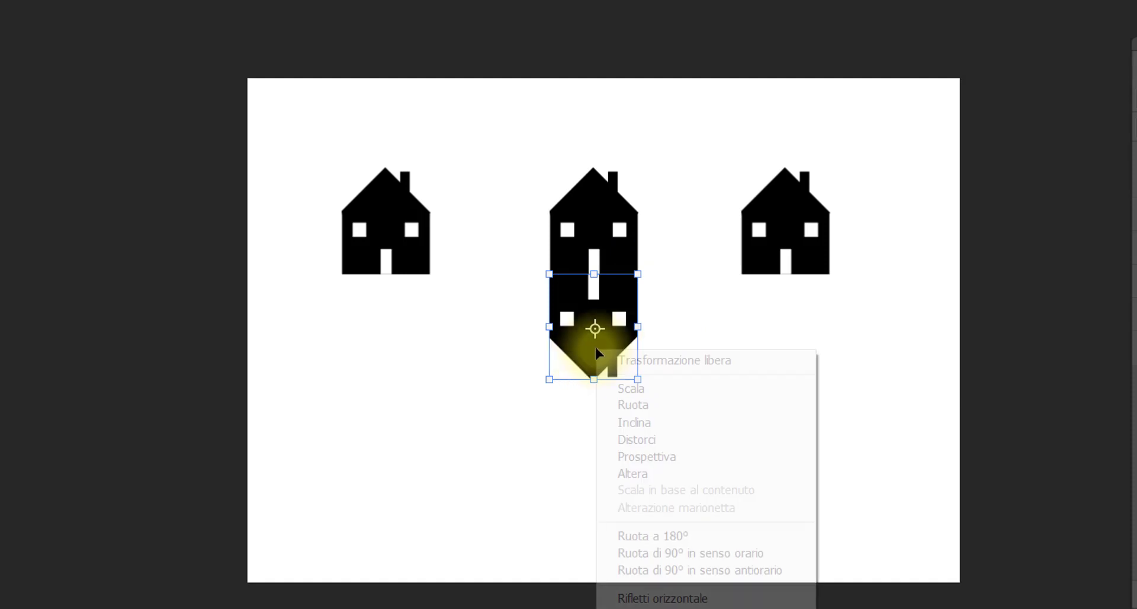
left_click(648, 438)
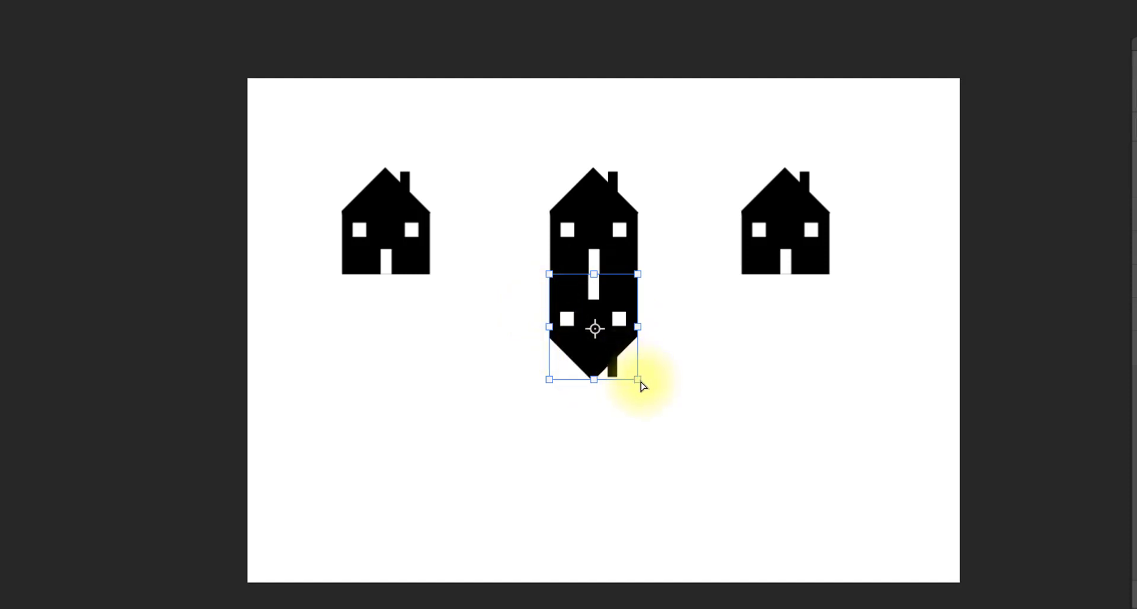
left_click_drag(638, 383, 585, 437)
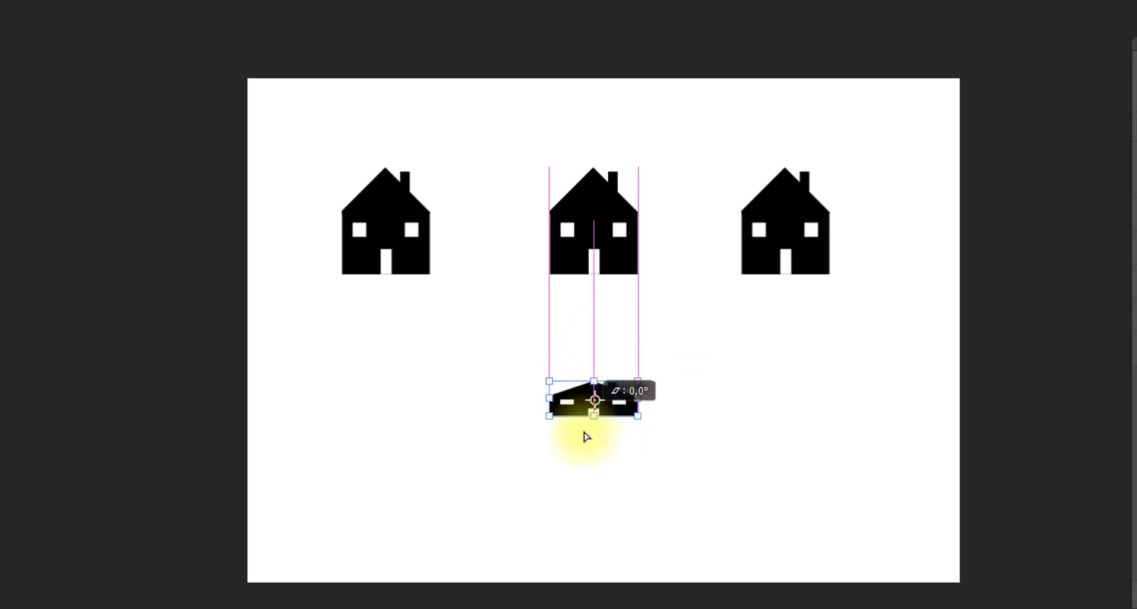
left_click_drag(584, 437, 593, 280)
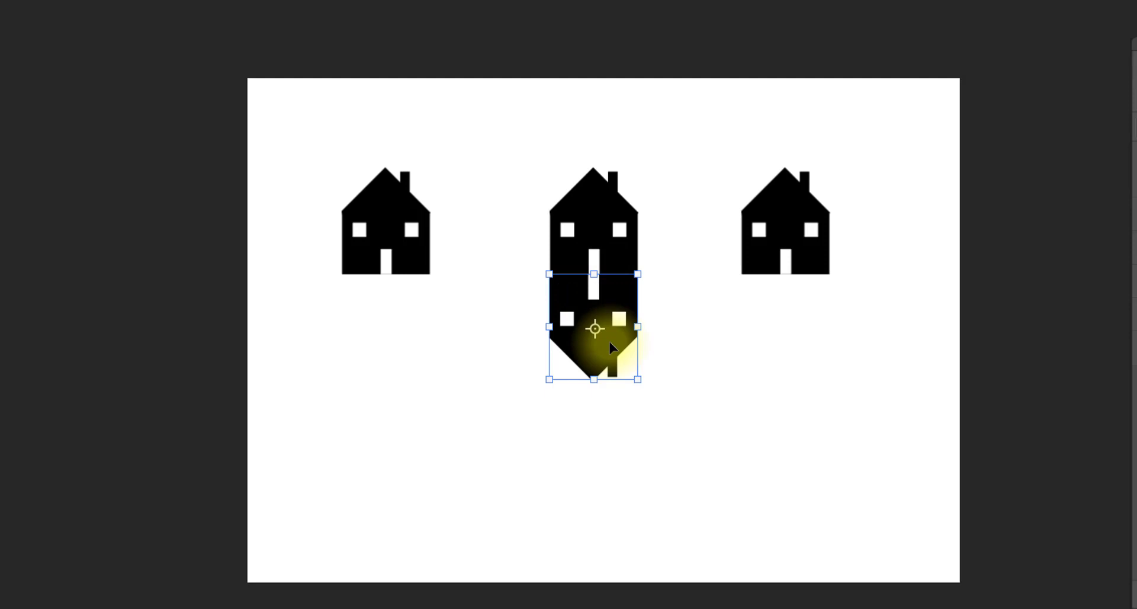
left_click_drag(638, 379, 662, 380)
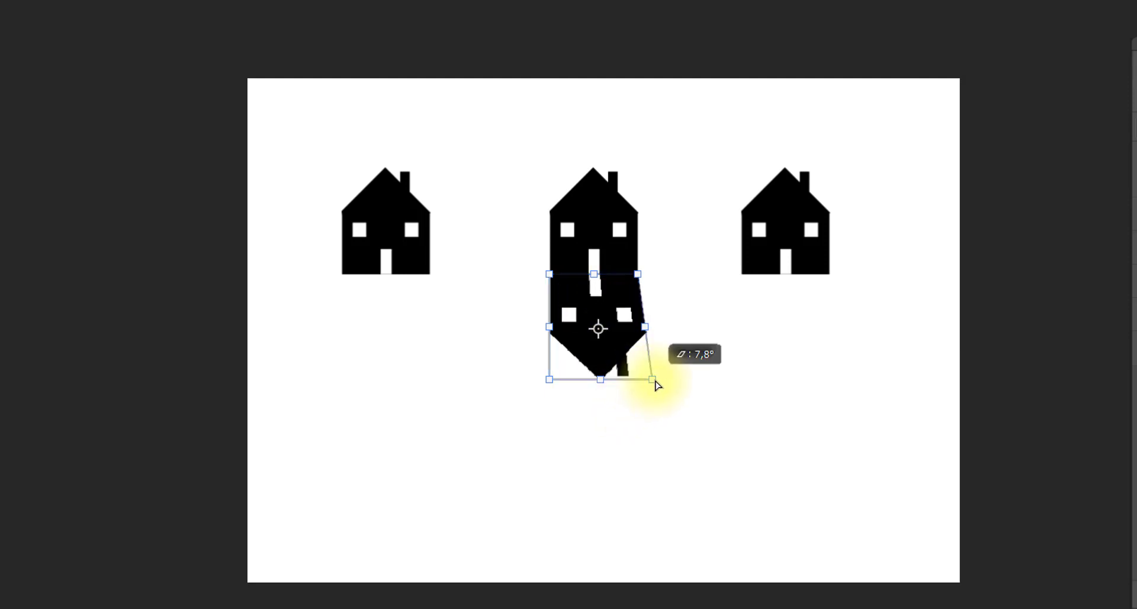
left_click_drag(549, 379, 516, 379)
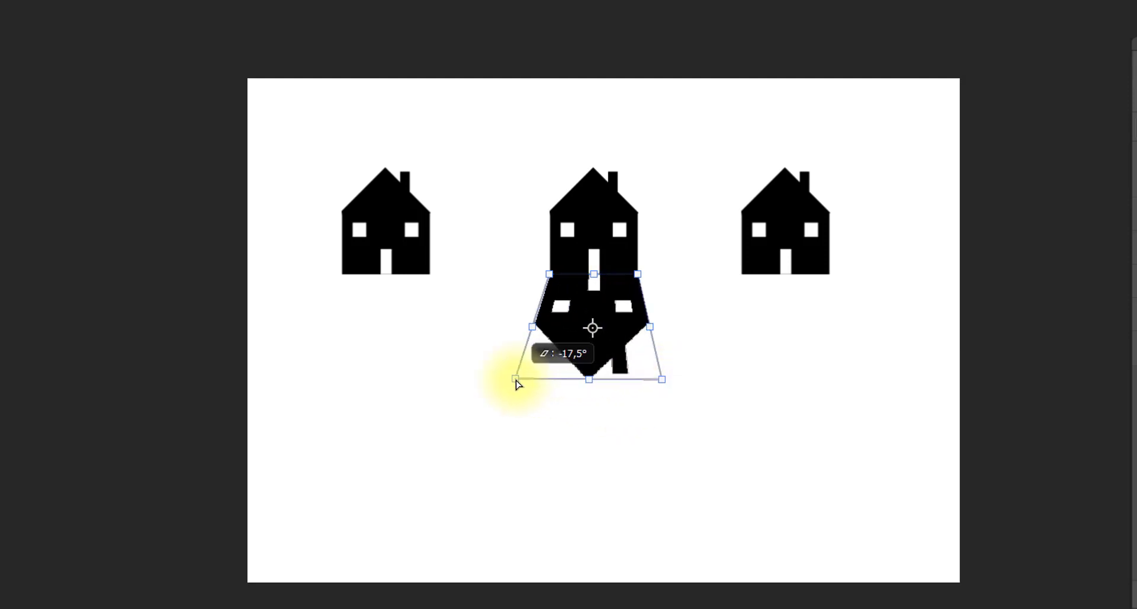
left_click_drag(664, 380, 679, 379)
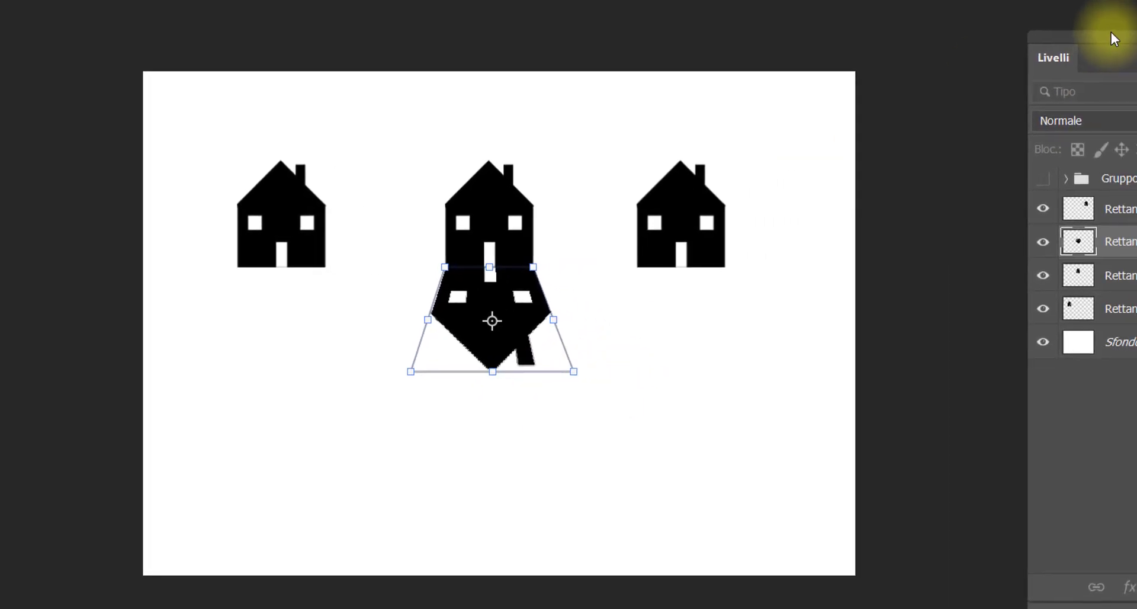
- Commit the distortion and lower the reflection layer's opacity to 28%
key("Return")
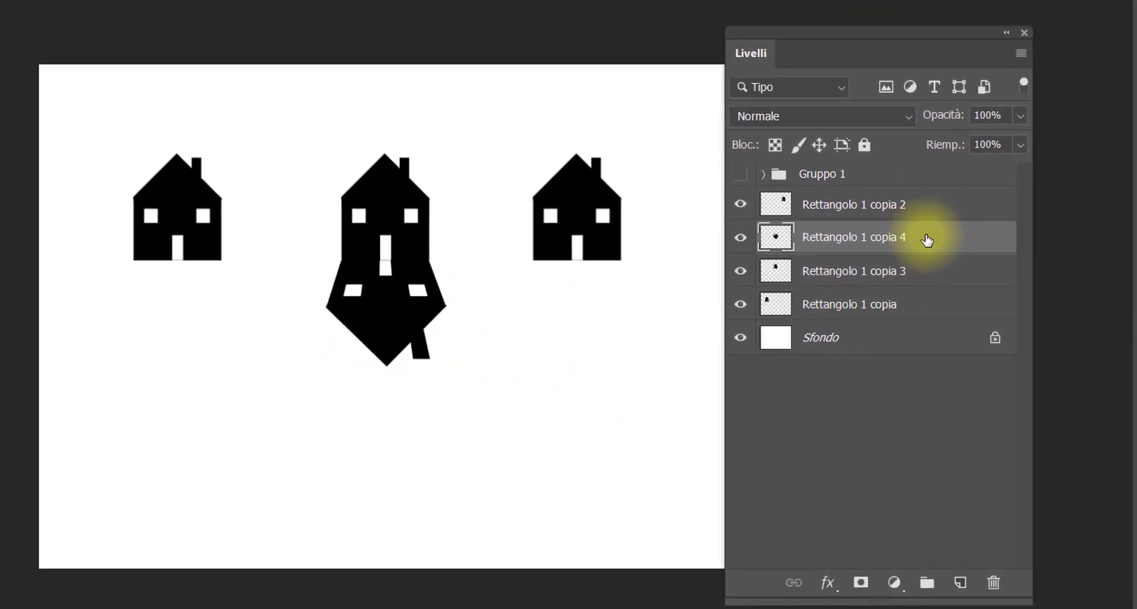
left_click(1007, 115)
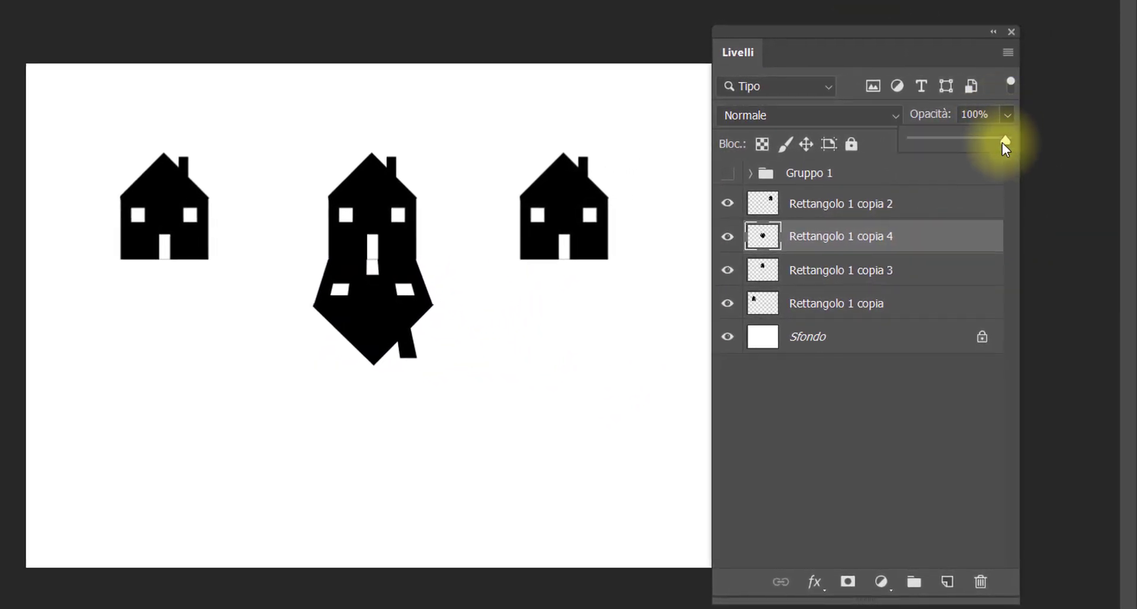
left_click_drag(1010, 140, 937, 148)
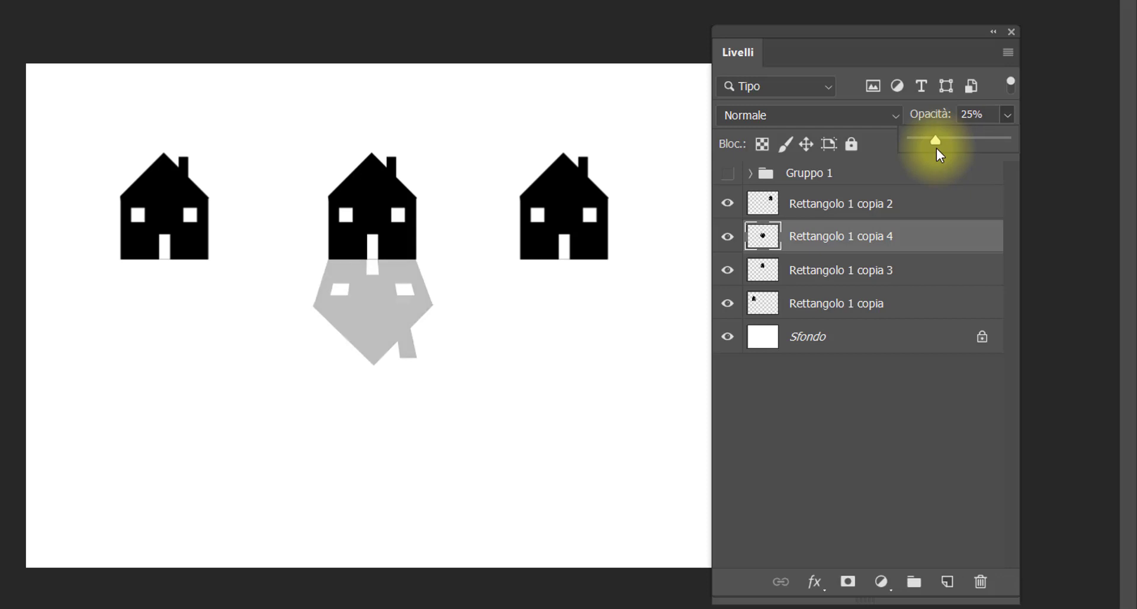
left_click(913, 247)
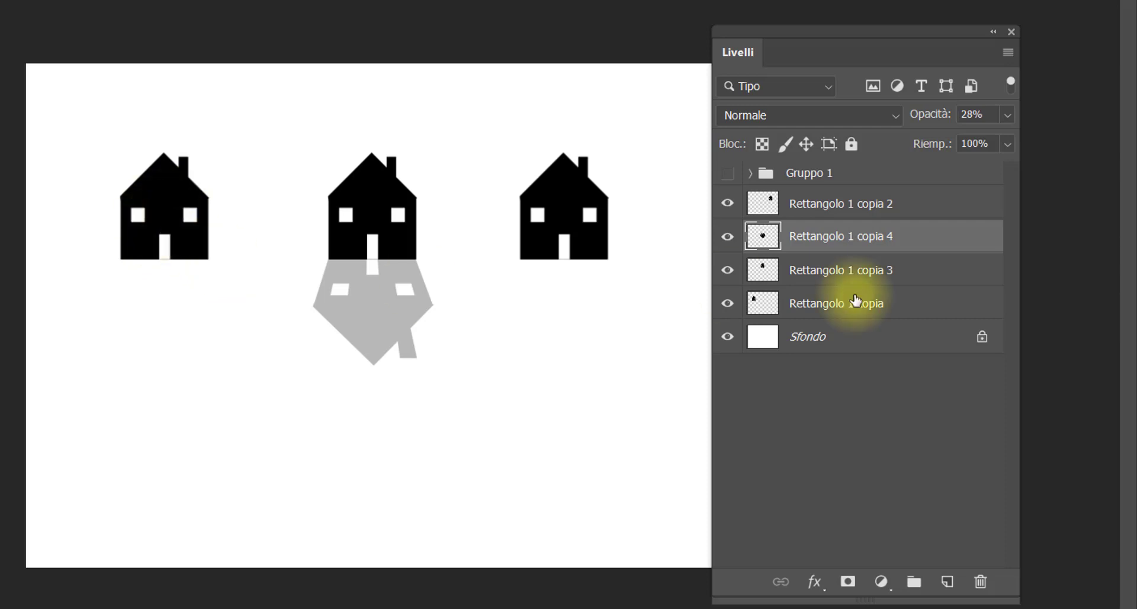
- Duplicate the left house's 'Rettangolo 1 copia' layer, creating Rettangolo 1 copia 5
left_click(908, 310)
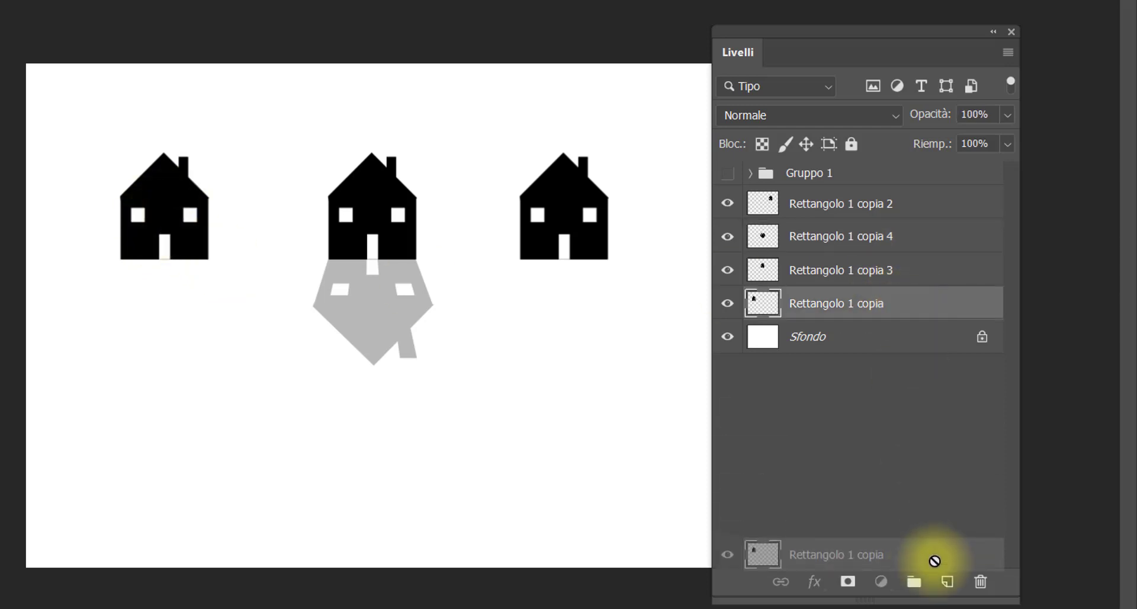
left_click_drag(909, 311, 947, 580)
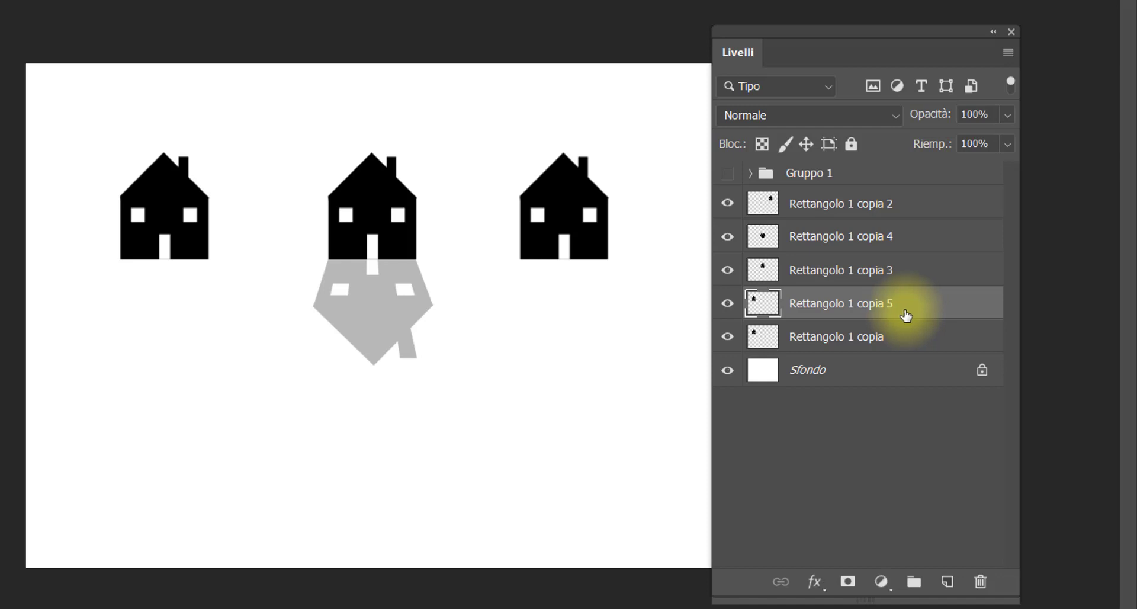
key("ctrl+t")
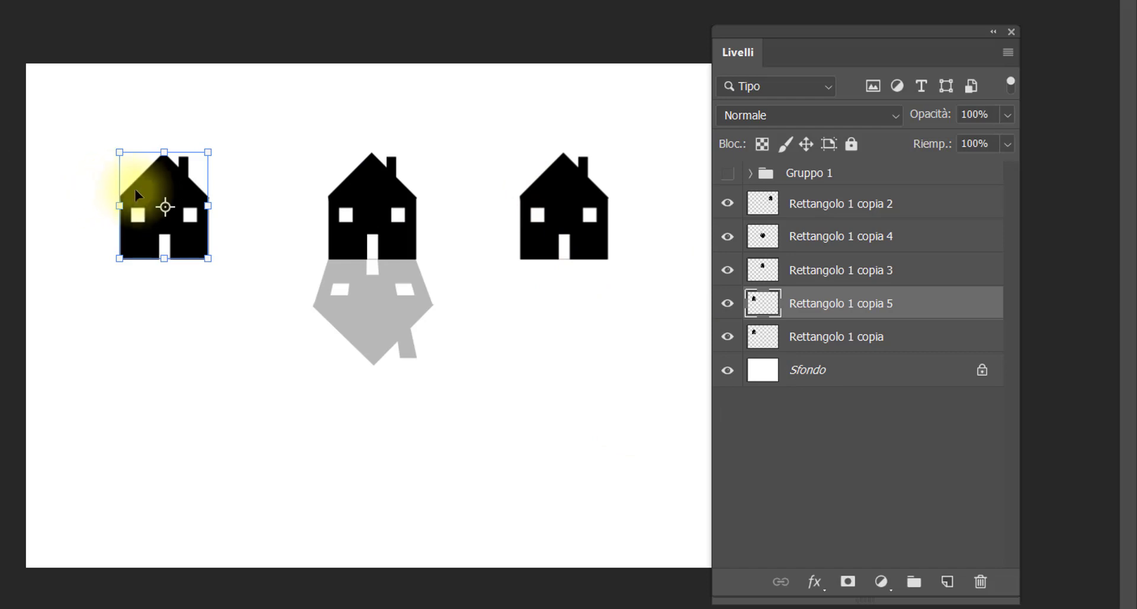
- Scale the duplicated house to 173,22% from its centre and move it below the left house
right_click(173, 188)
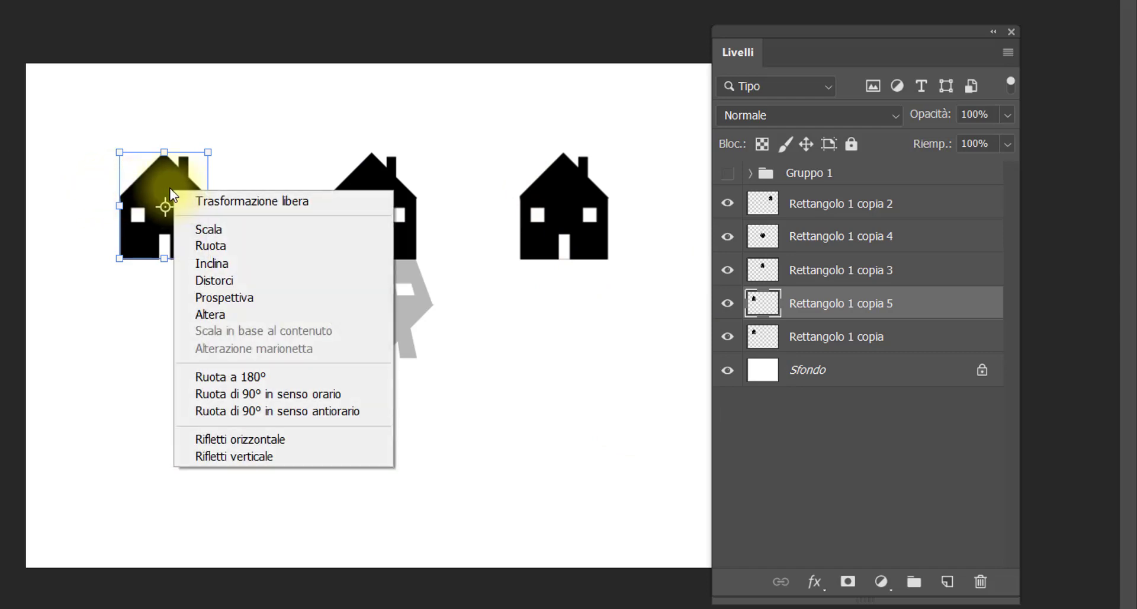
left_click(198, 229)
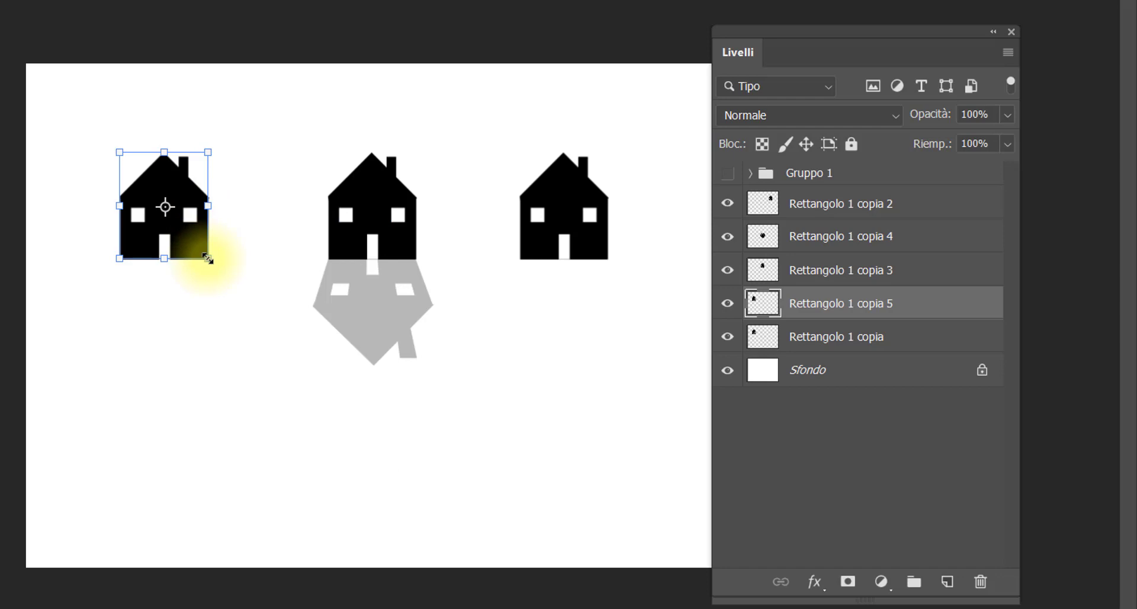
mouse_move(207, 258)
left_mouse_down()
mouse_move(185, 239)
mouse_move(286, 354)
mouse_move(193, 221)
mouse_move(259, 272)
mouse_move(215, 221)
left_mouse_up()
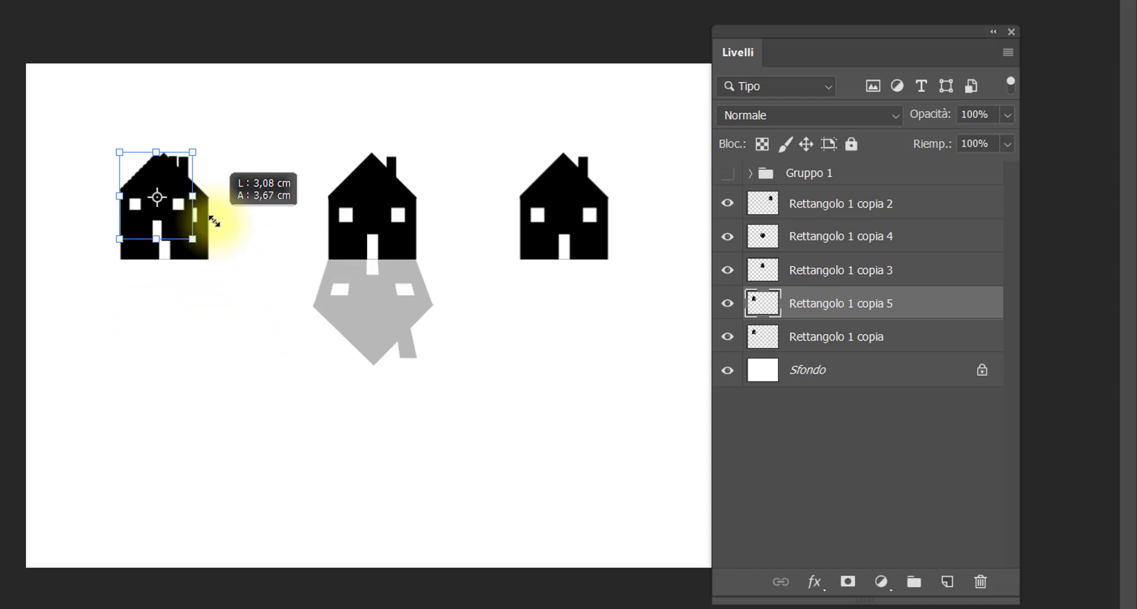
mouse_move(214, 222)
left_mouse_down()
mouse_move(343, 380)
mouse_move(195, 249)
mouse_move(270, 322)
mouse_move(217, 255)
left_mouse_up()
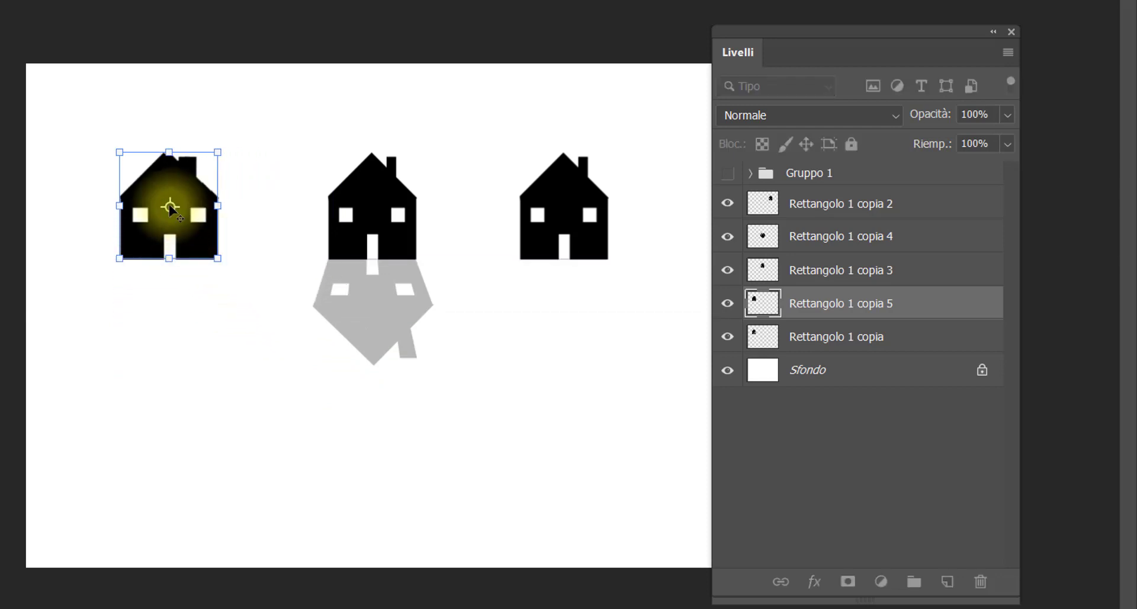
key("alt")
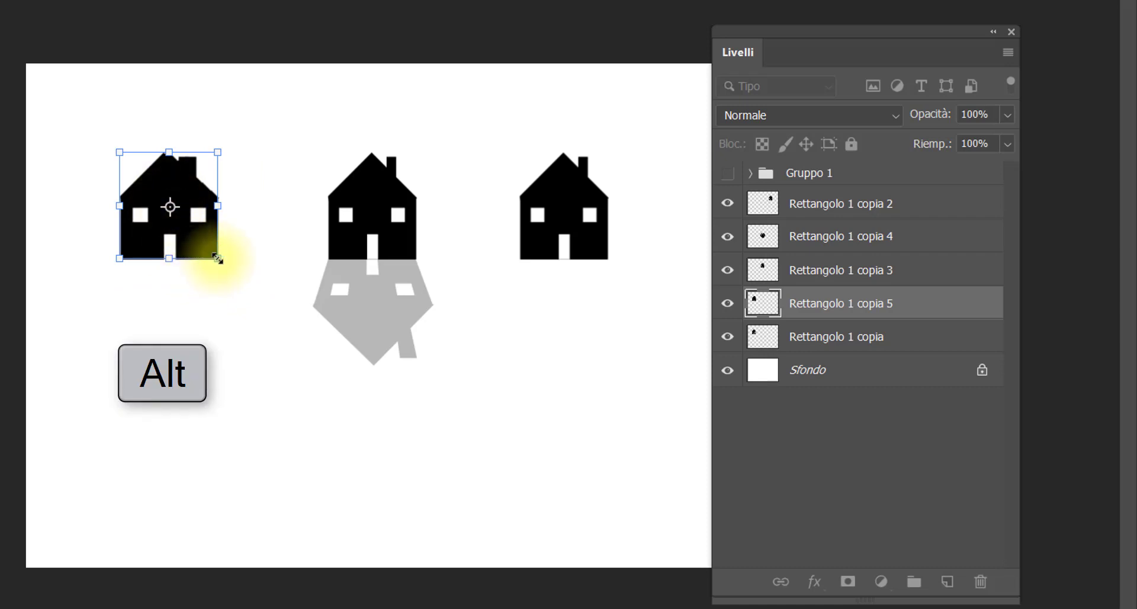
mouse_move(217, 259)
left_mouse_down()
mouse_move(227, 282)
mouse_move(174, 243)
left_mouse_up()
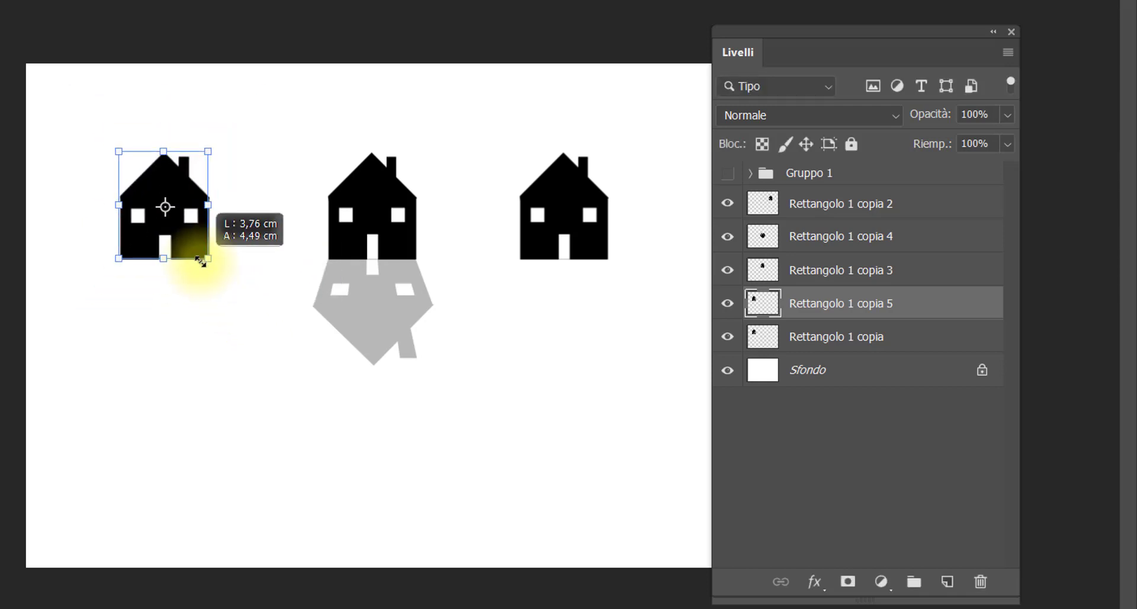
left_click_drag(175, 242, 201, 260)
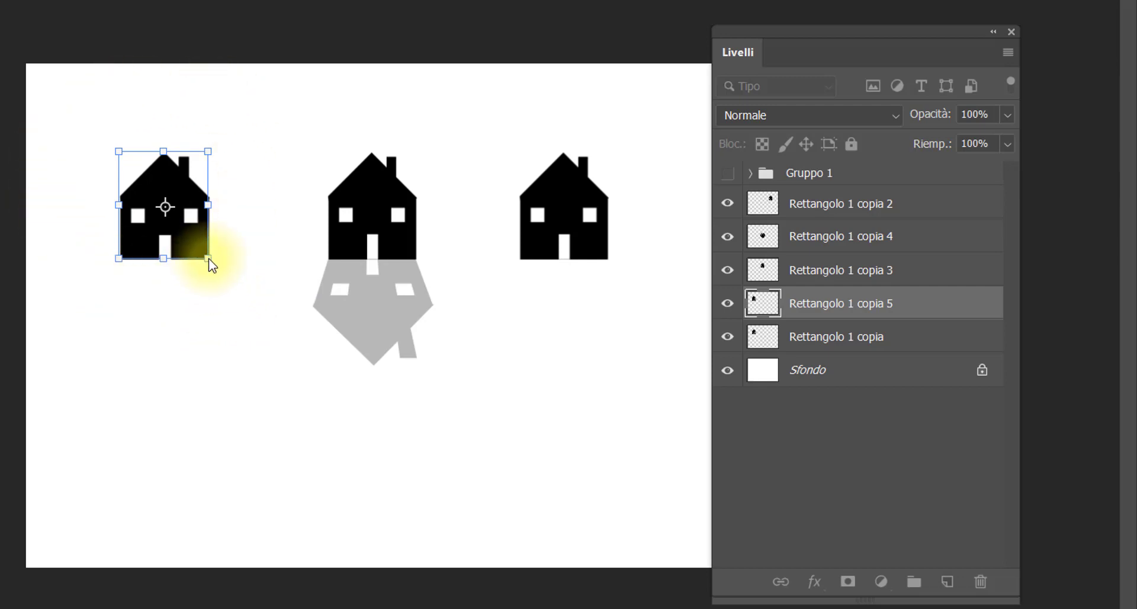
left_click_drag(208, 259, 279, 323)
left_click_drag(205, 222, 209, 343)
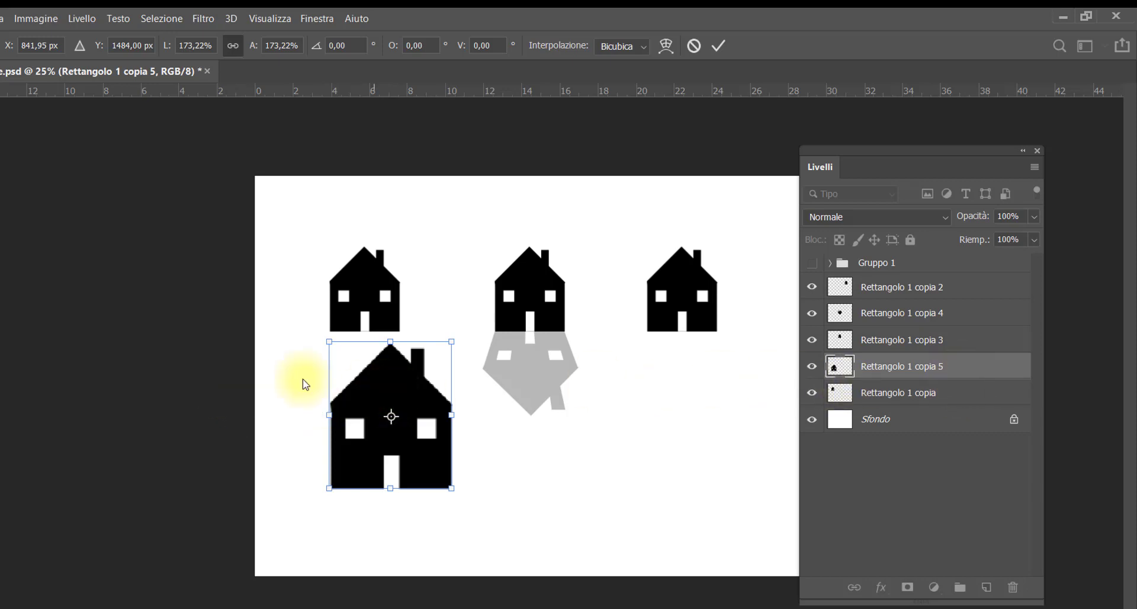
left_click(220, 379)
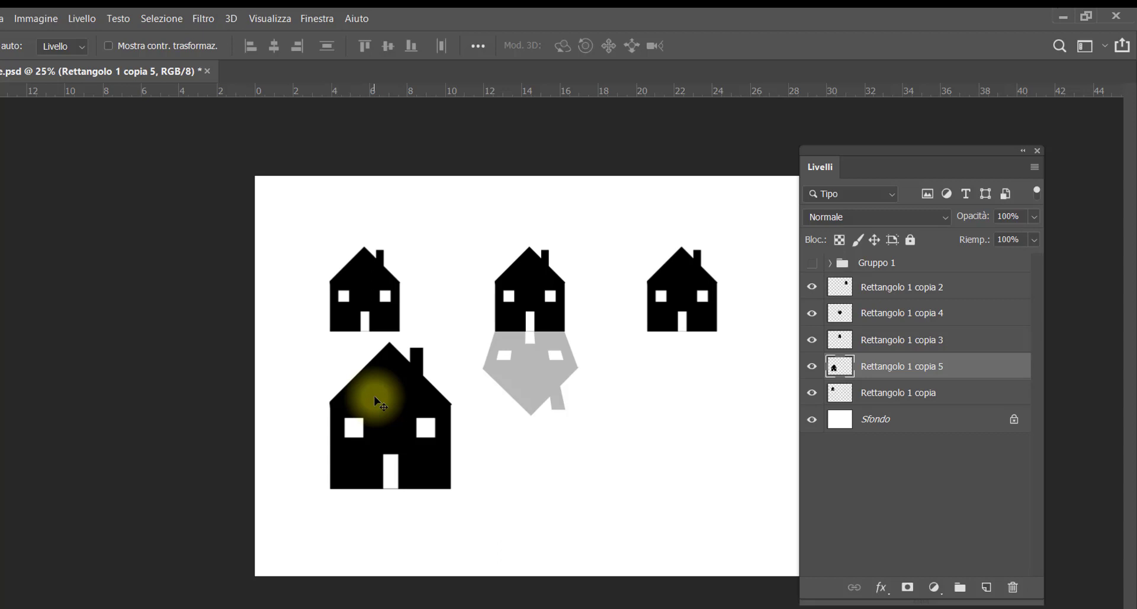
- Rotate the large lower-left house with Ruota, holding Shift to constrain the angle
key("ctrl+t")
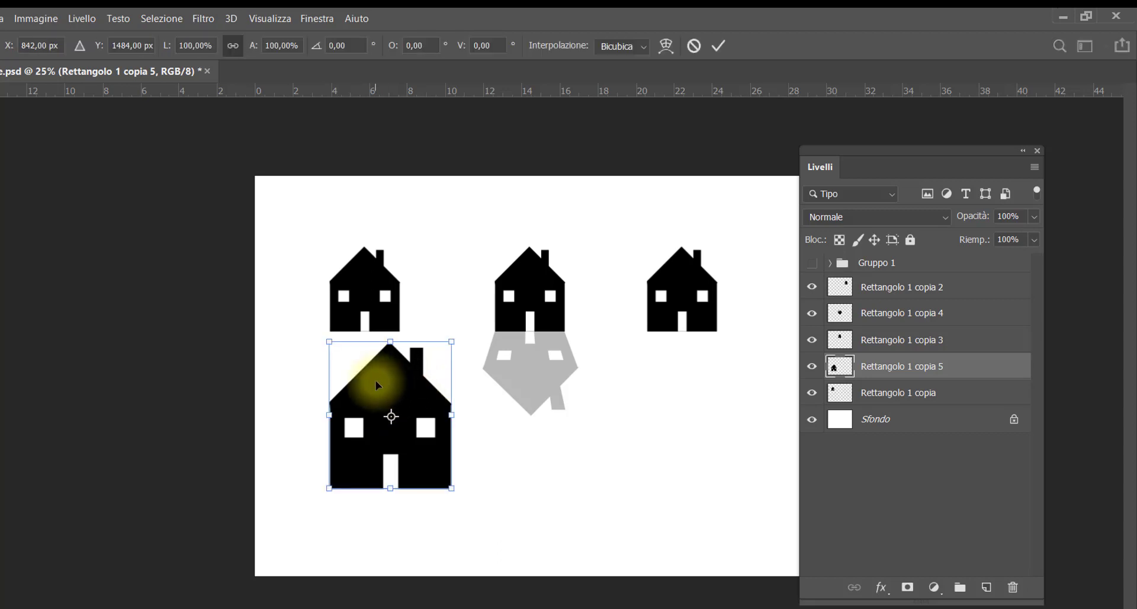
right_click(376, 380)
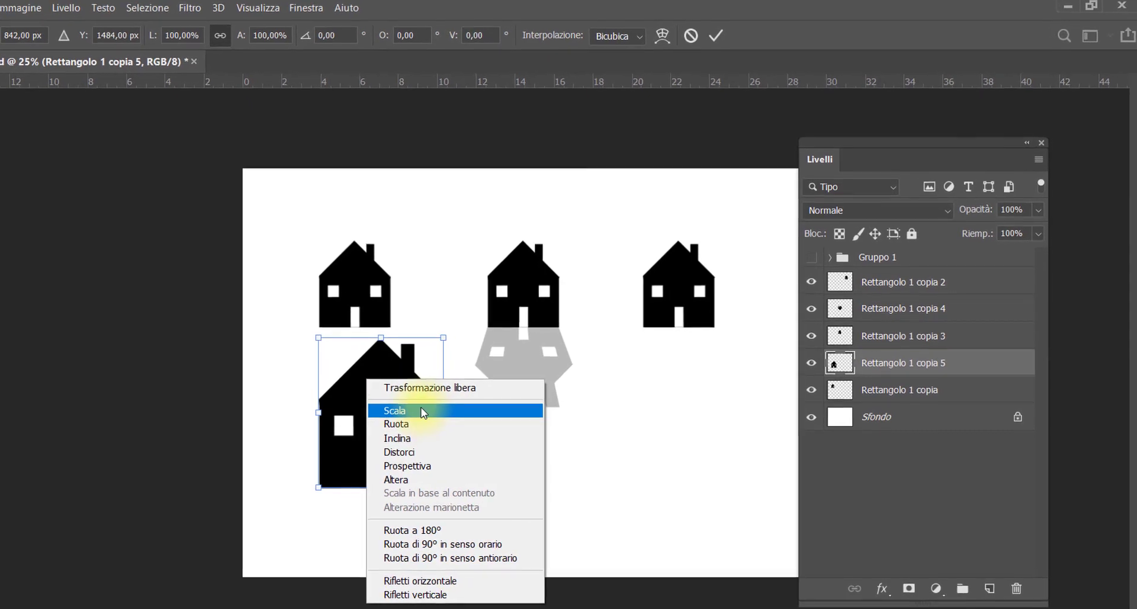
left_click(415, 425)
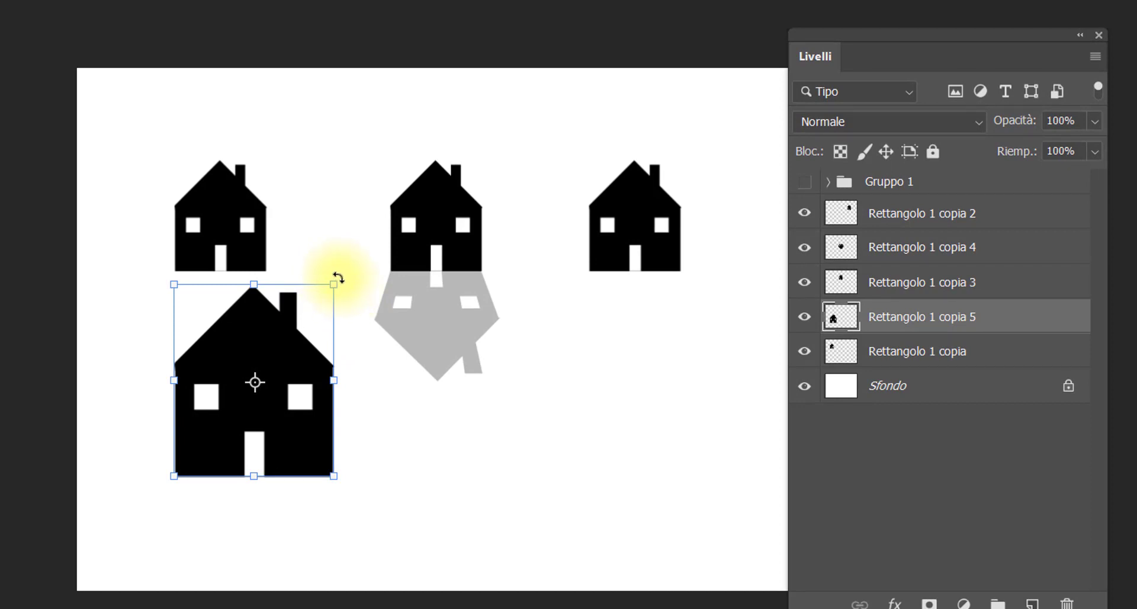
mouse_move(339, 277)
left_mouse_down()
mouse_move(350, 281)
mouse_move(319, 294)
mouse_move(350, 278)
left_mouse_up()
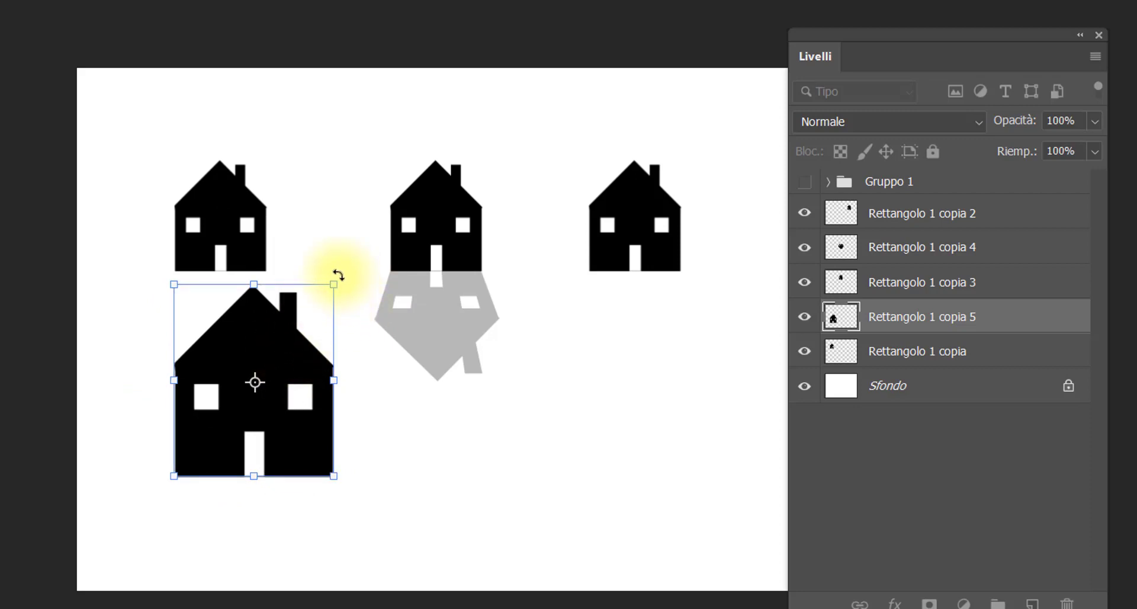
key("shift")
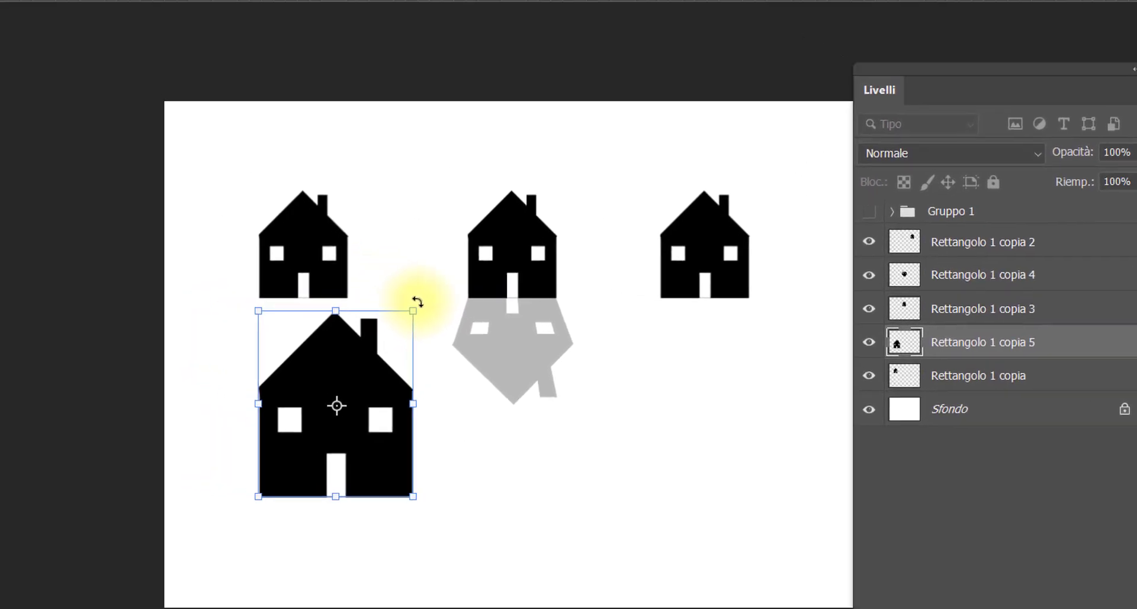
left_click_drag(489, 326, 509, 351)
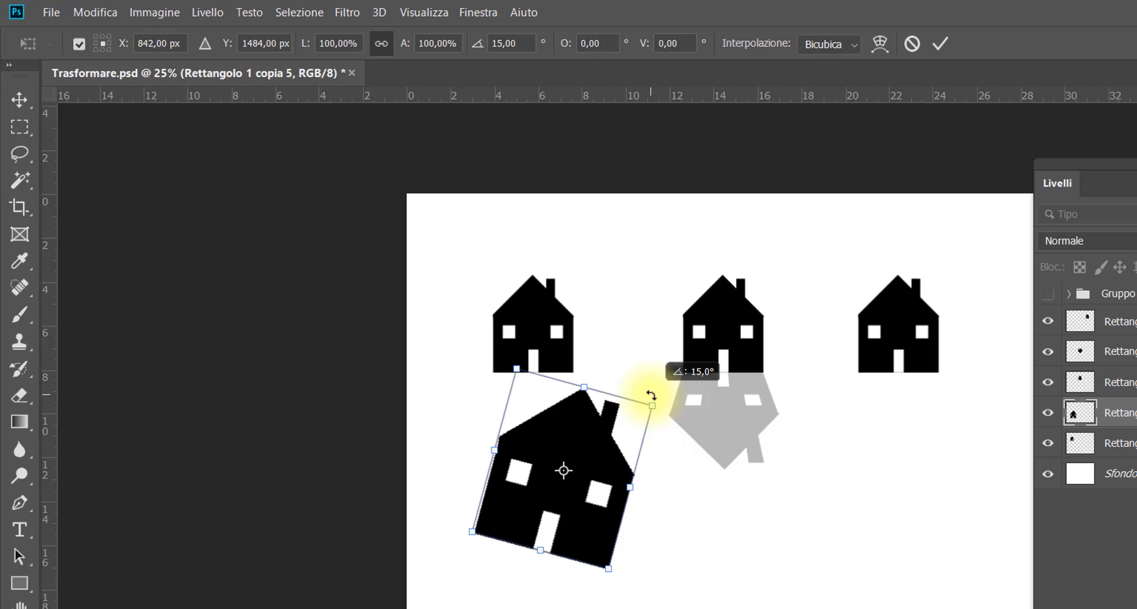
mouse_move(651, 395)
left_mouse_down()
mouse_move(680, 447)
mouse_move(678, 545)
mouse_move(695, 505)
mouse_move(667, 438)
left_mouse_up()
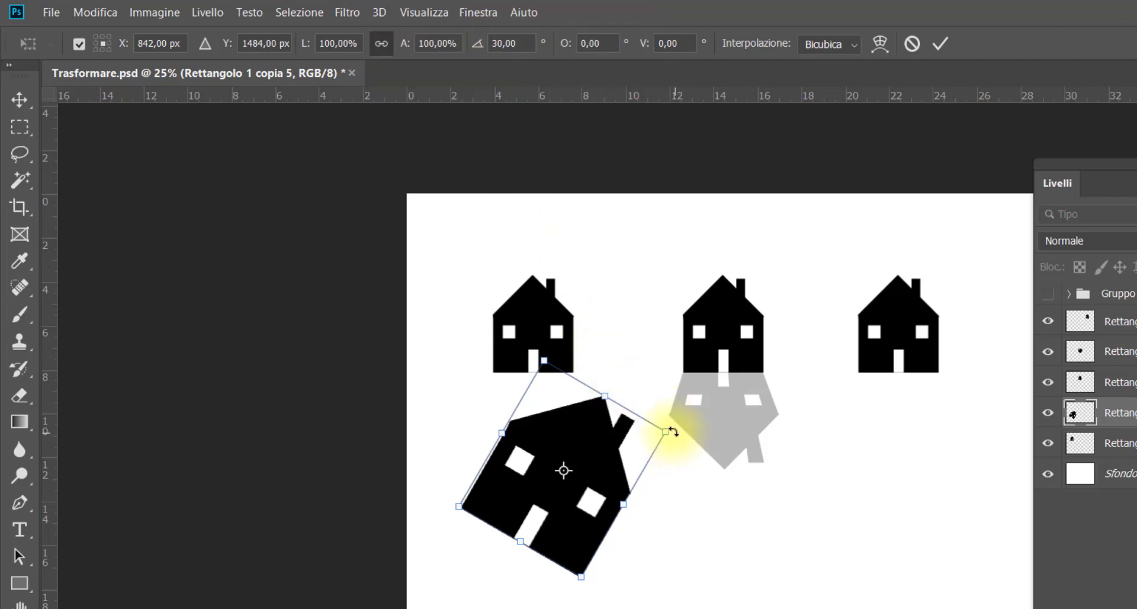
left_click_drag(669, 432, 635, 384)
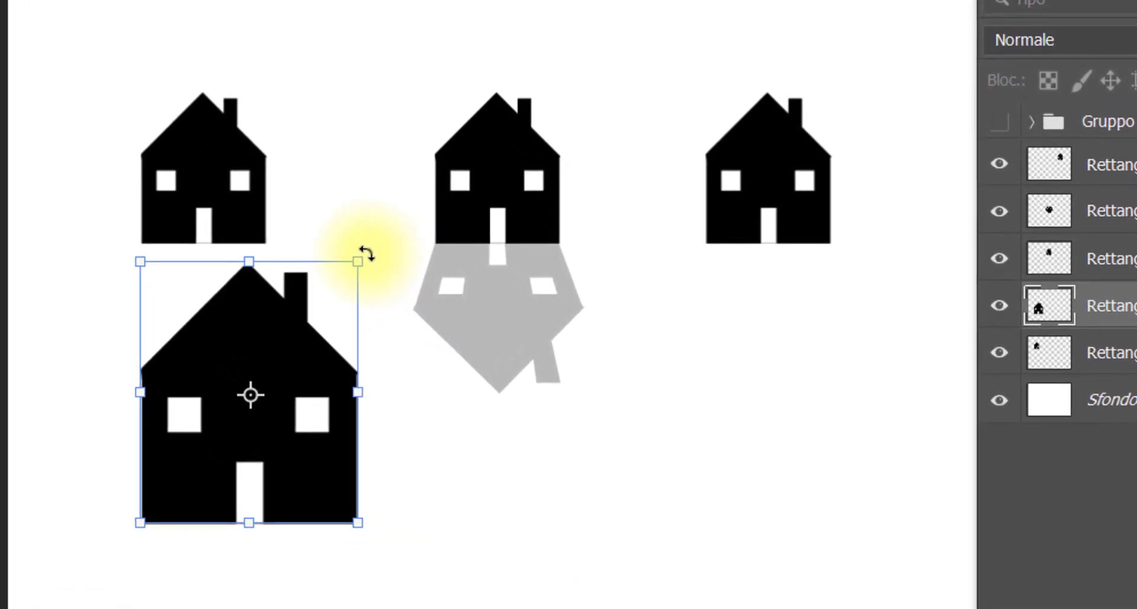
mouse_move(366, 254)
left_mouse_down()
mouse_move(427, 384)
mouse_move(439, 377)
left_mouse_up()
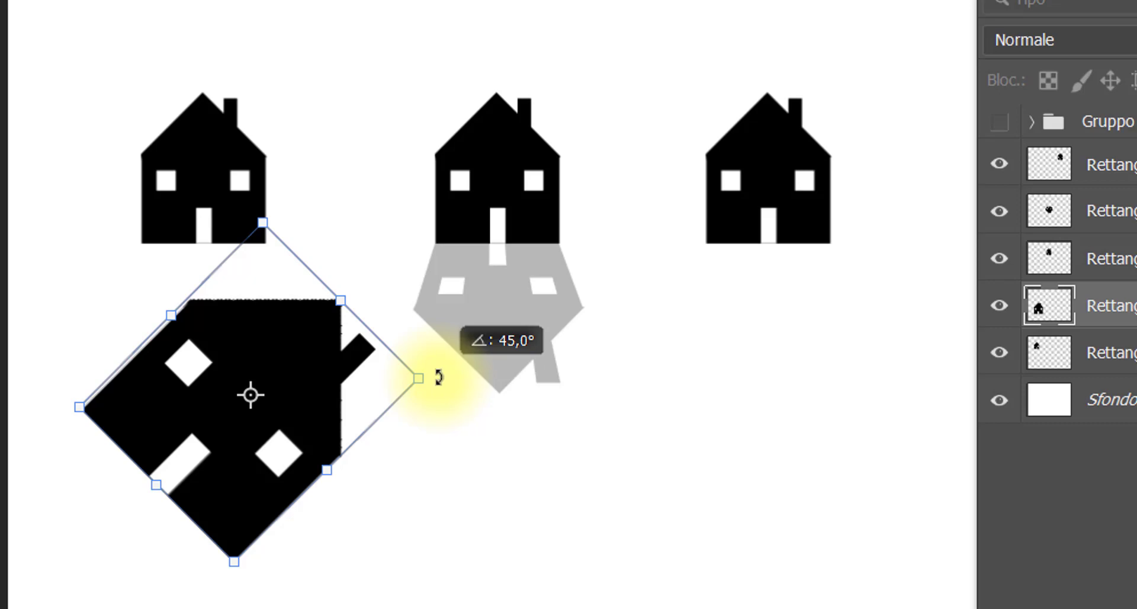
mouse_move(439, 378)
left_mouse_down()
mouse_move(475, 427)
mouse_move(477, 467)
mouse_move(472, 528)
mouse_move(431, 580)
mouse_move(368, 605)
mouse_move(35, 605)
mouse_move(226, 605)
mouse_move(169, 605)
mouse_move(112, 586)
left_mouse_up()
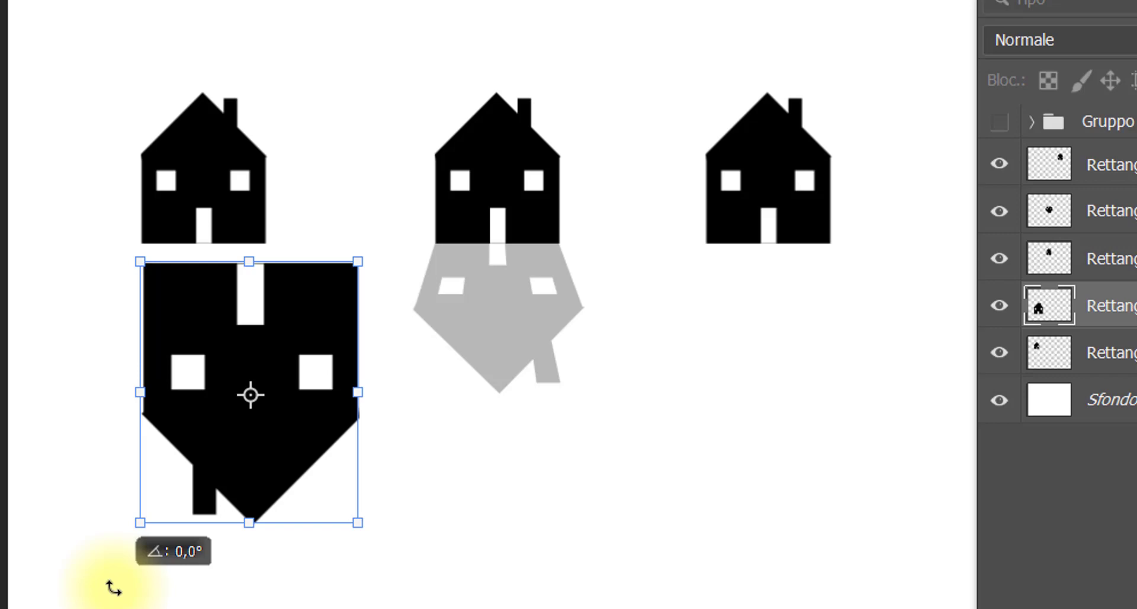
mouse_move(113, 588)
left_mouse_down()
mouse_move(61, 557)
mouse_move(31, 492)
mouse_move(26, 345)
mouse_move(69, 279)
mouse_move(148, 221)
mouse_move(248, 223)
mouse_move(352, 276)
left_mouse_up()
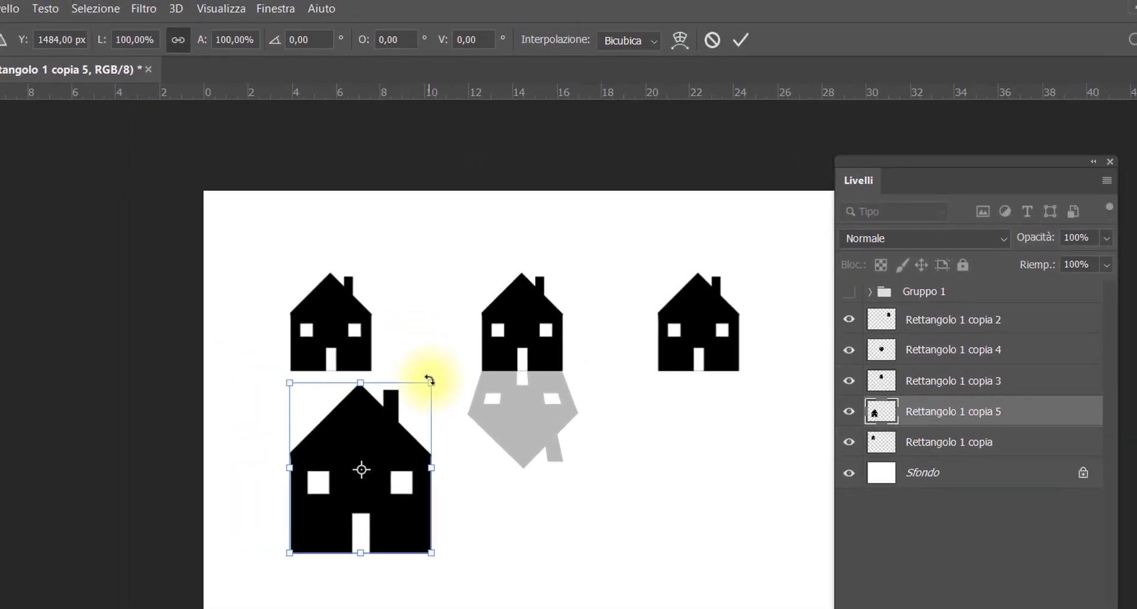
- Try rotating the large house to 45° and -45°, then cancel the transform so it stays upright
double_click(323, 54)
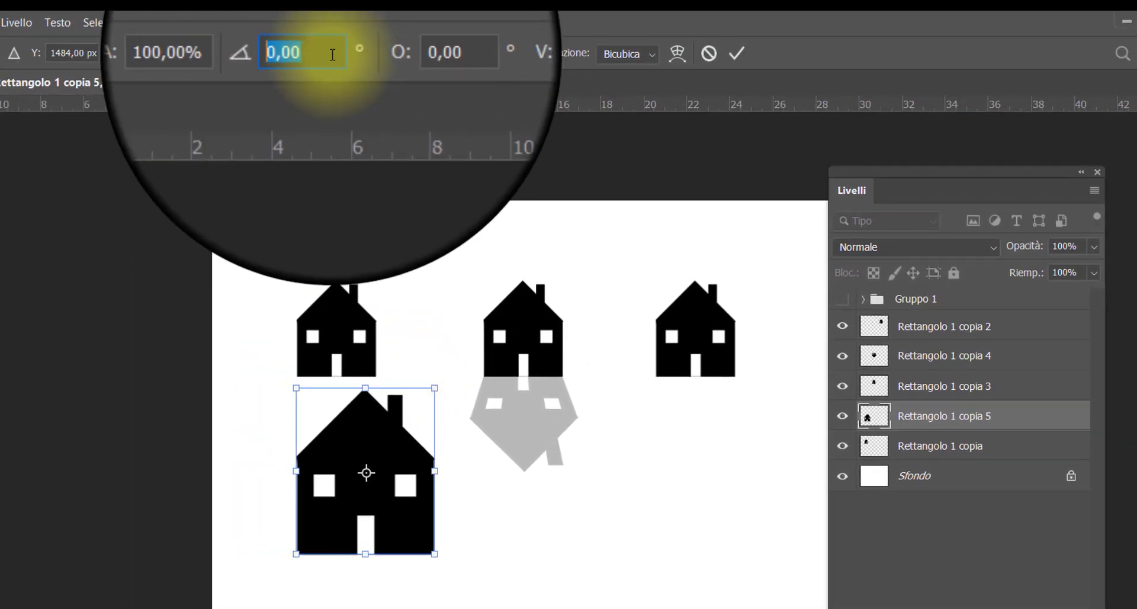
type("45")
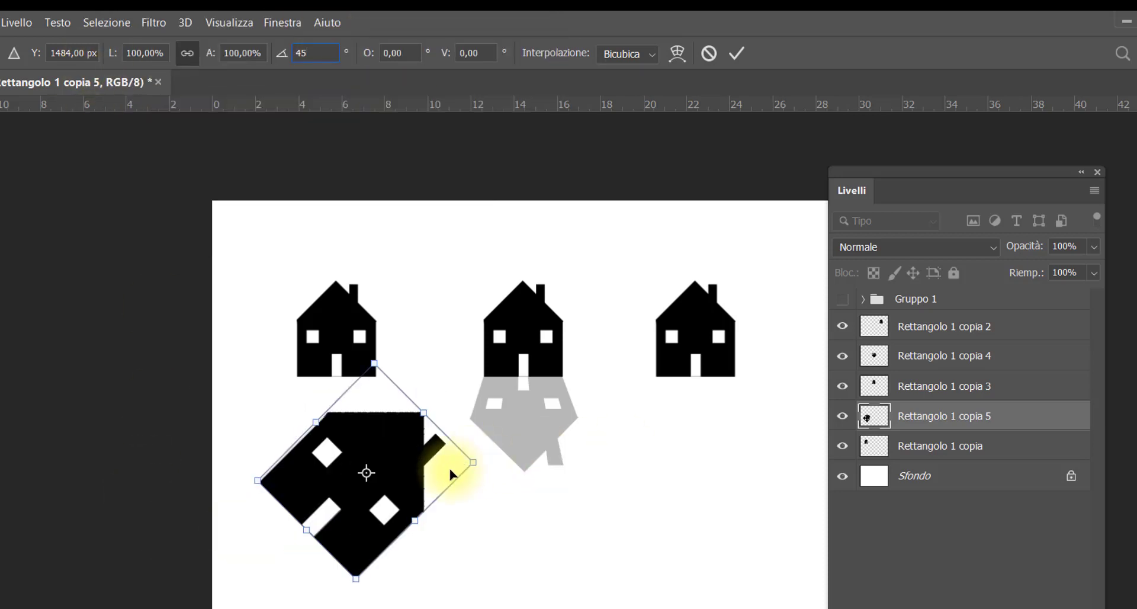
left_click(276, 56)
type("-")
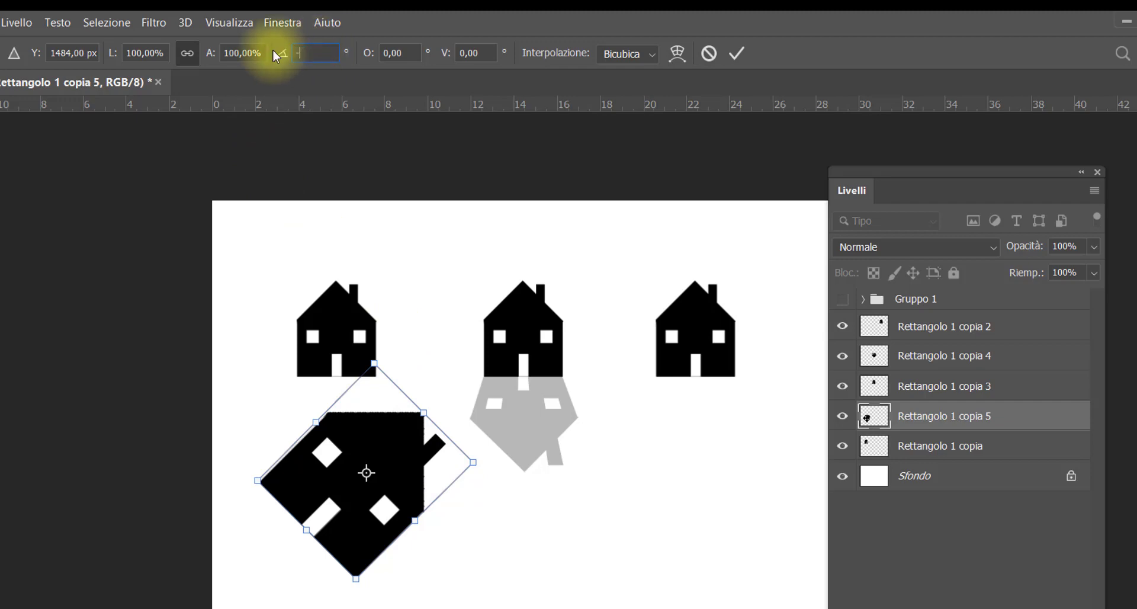
type("45")
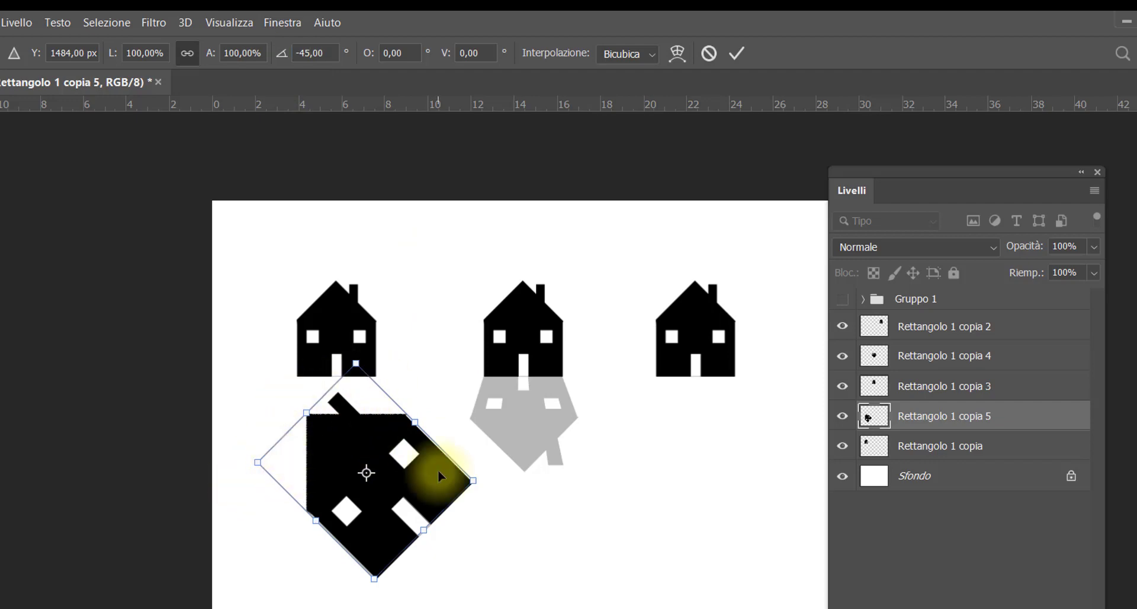
key("Escape")
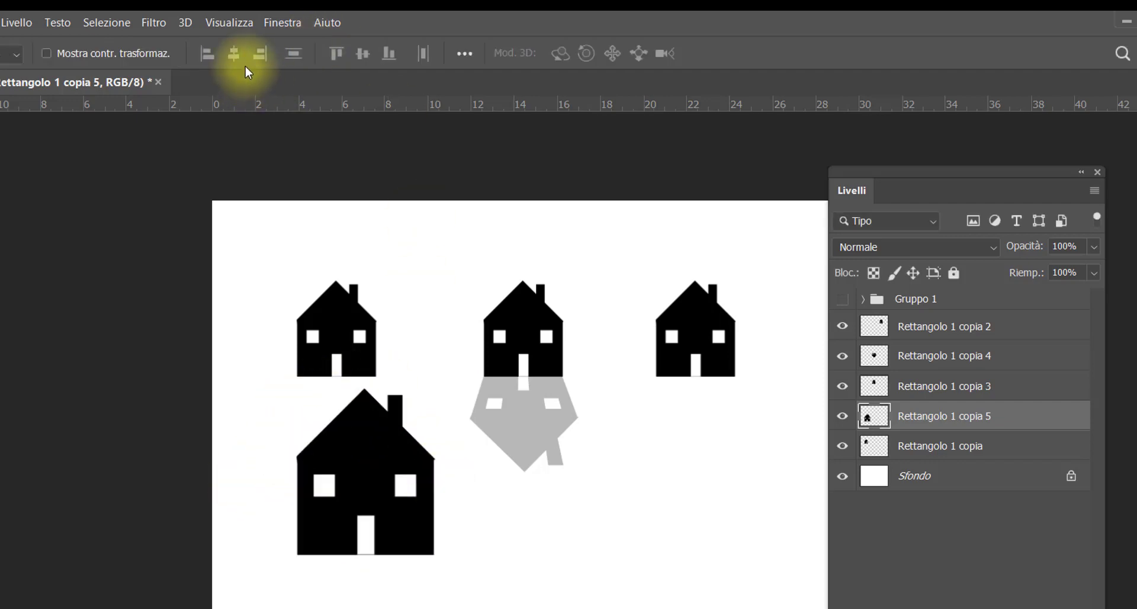
- Start transforming the large house, trying 150% width, then restore linked width and height at 100%
key("ctrl+t")
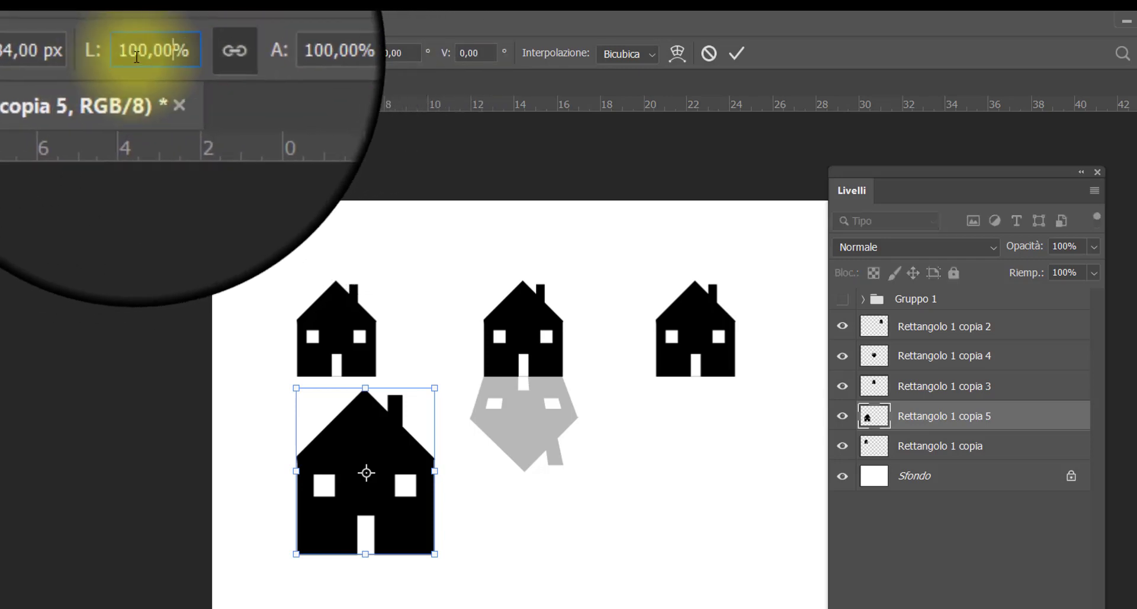
double_click(129, 52)
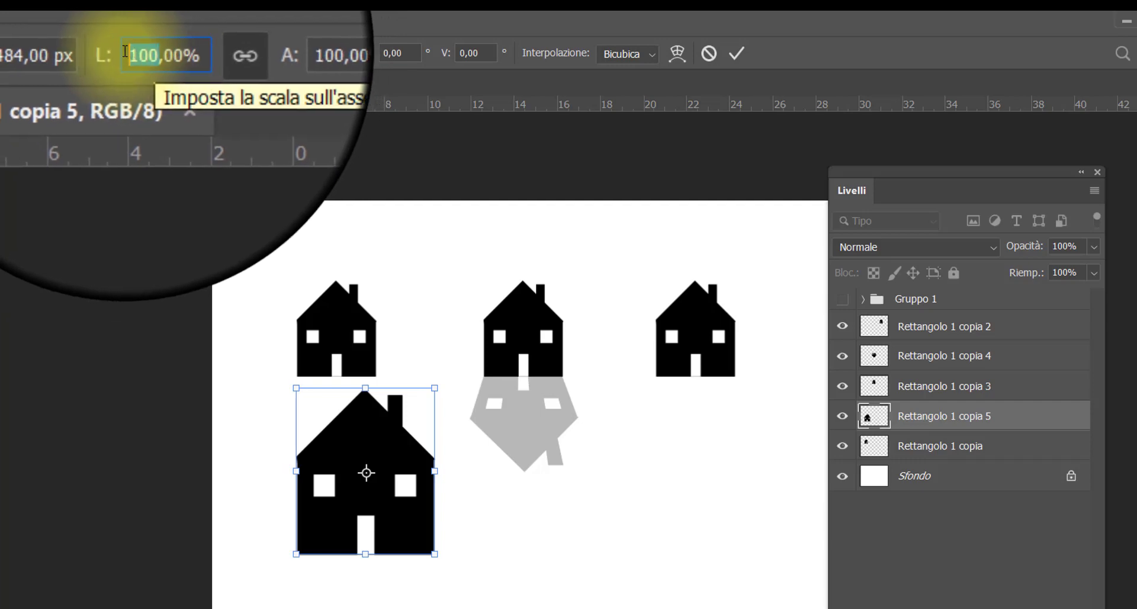
type("150")
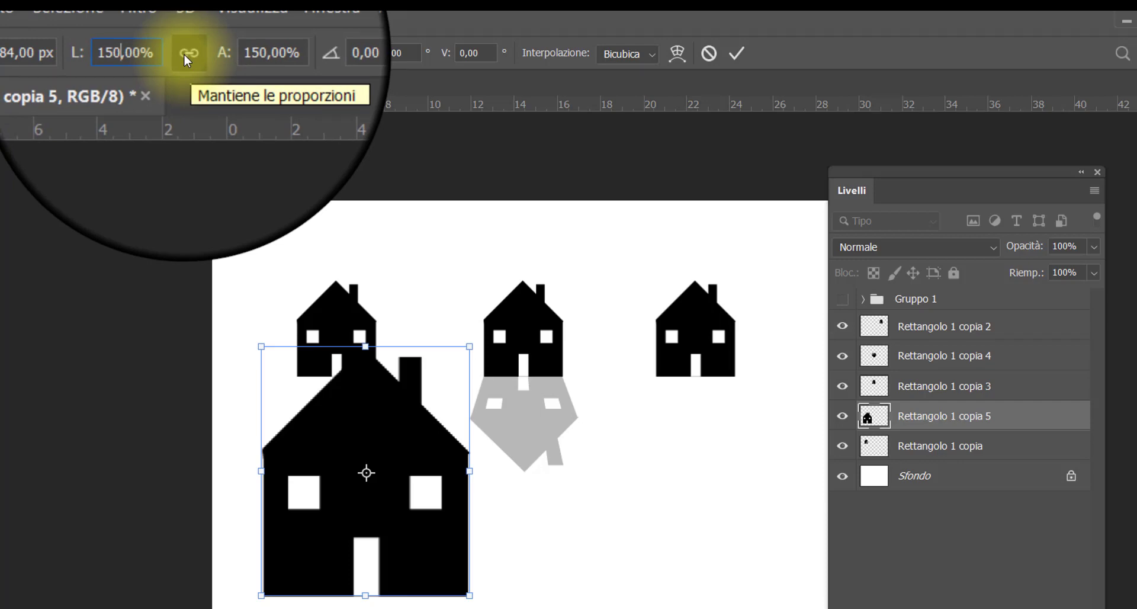
left_click(184, 55)
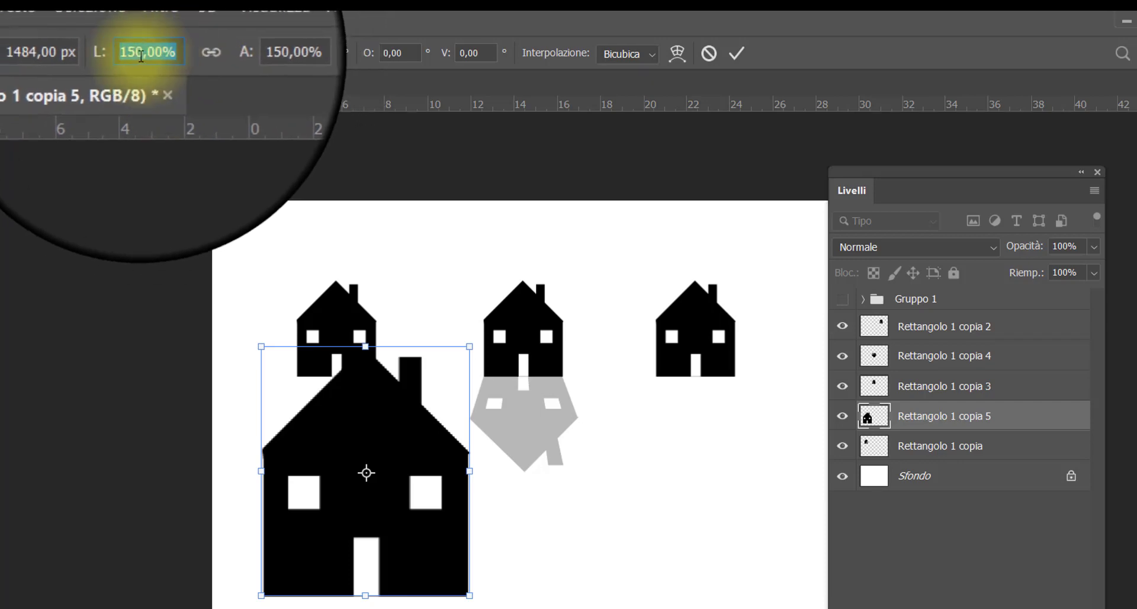
left_click_drag(141, 56, 123, 52)
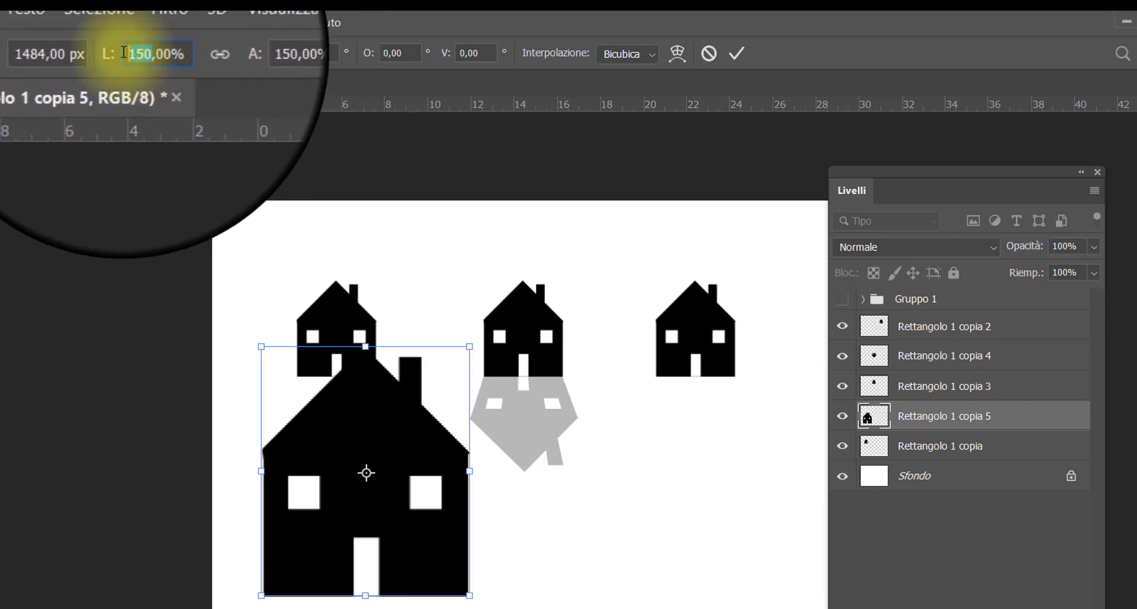
type("100")
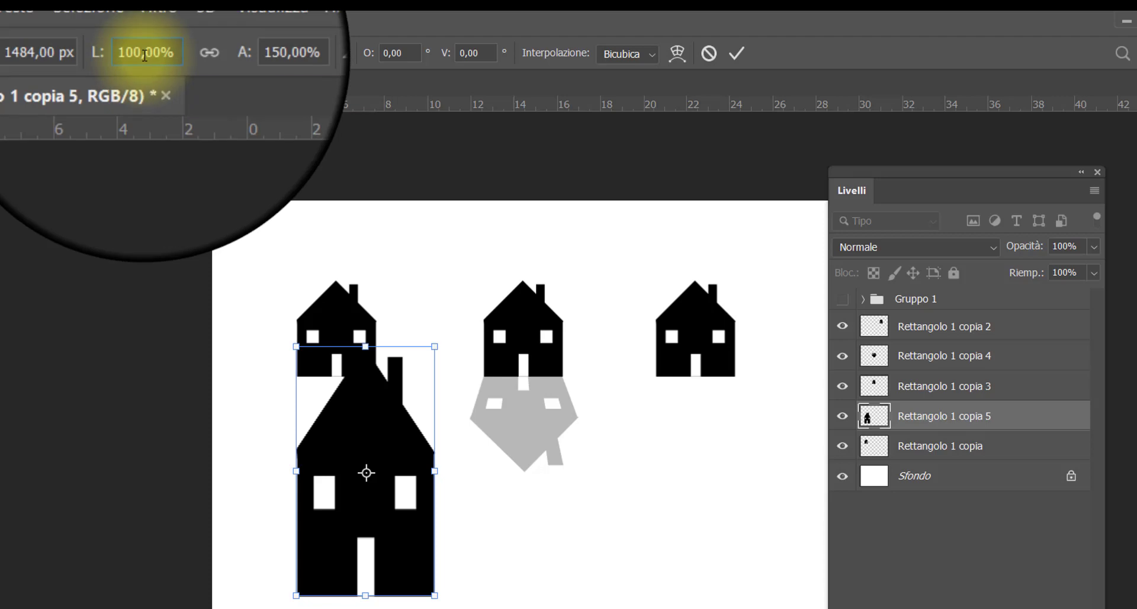
left_click(189, 53)
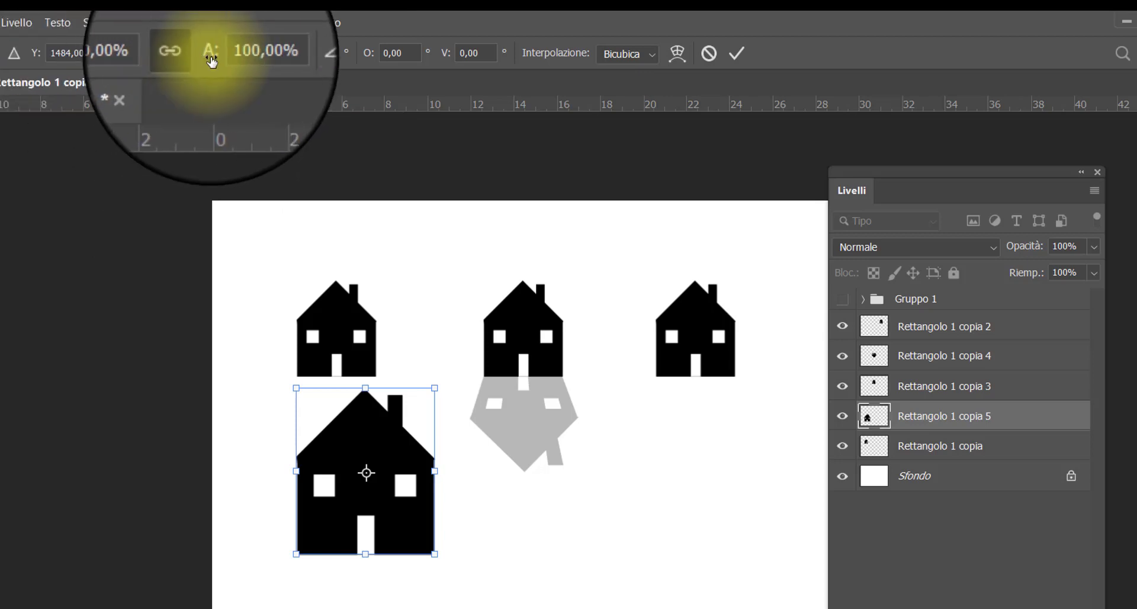
left_click(187, 57)
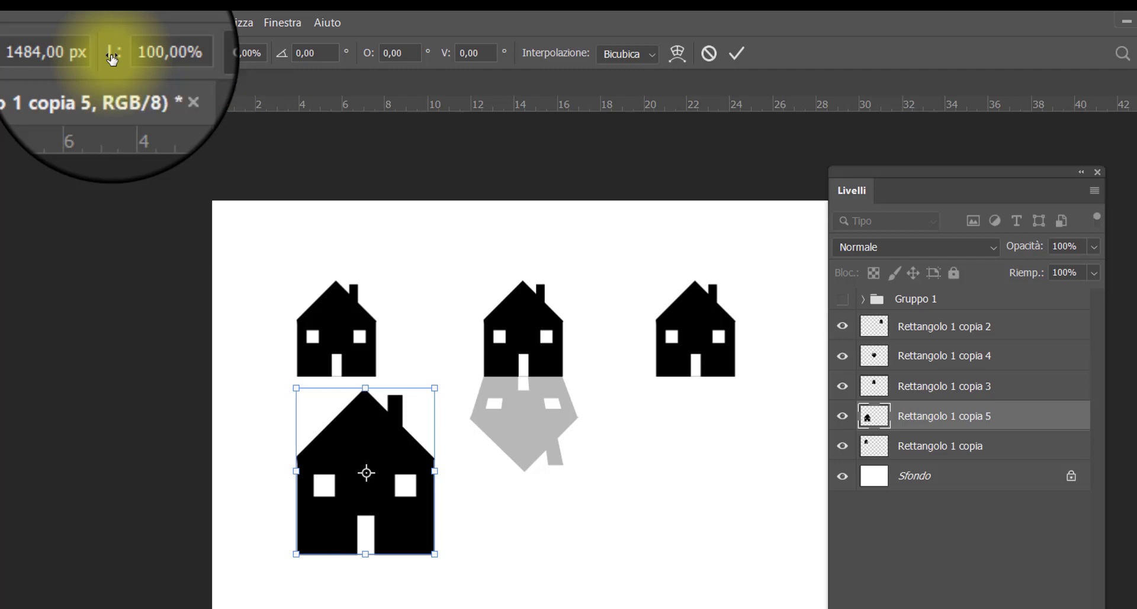
- Scale the large house proportionally to 123.04% and set its rotation angle back to 0°
mouse_move(112, 59)
left_mouse_down()
mouse_move(148, 59)
mouse_move(105, 56)
mouse_move(145, 57)
mouse_move(106, 57)
mouse_move(135, 61)
left_mouse_up()
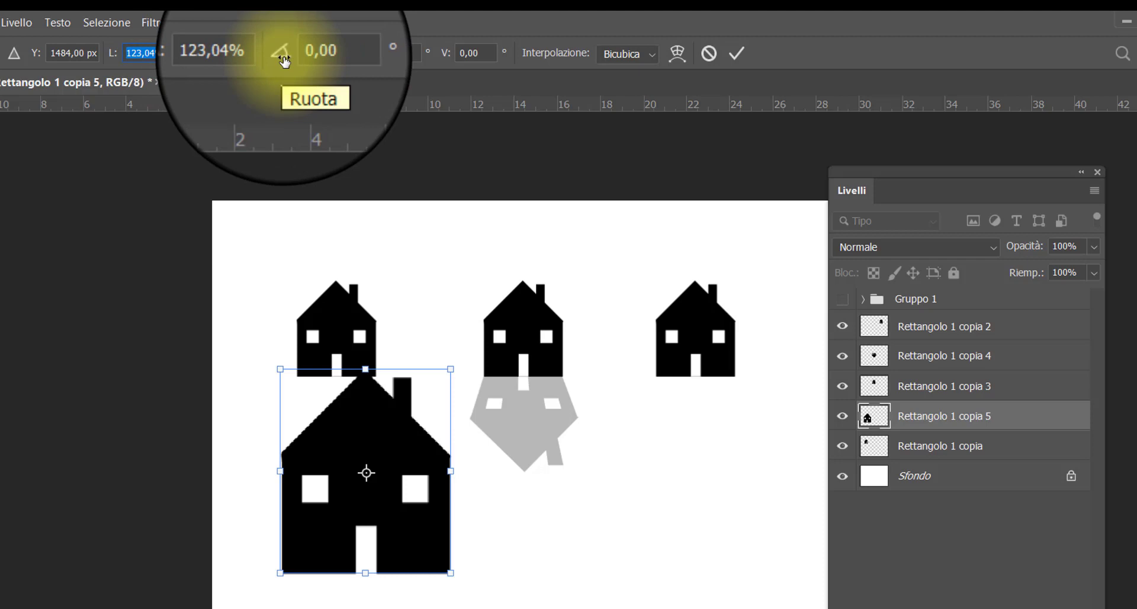
mouse_move(330, 62)
left_mouse_down()
mouse_move(315, 81)
mouse_move(243, 72)
mouse_move(272, 69)
left_mouse_up()
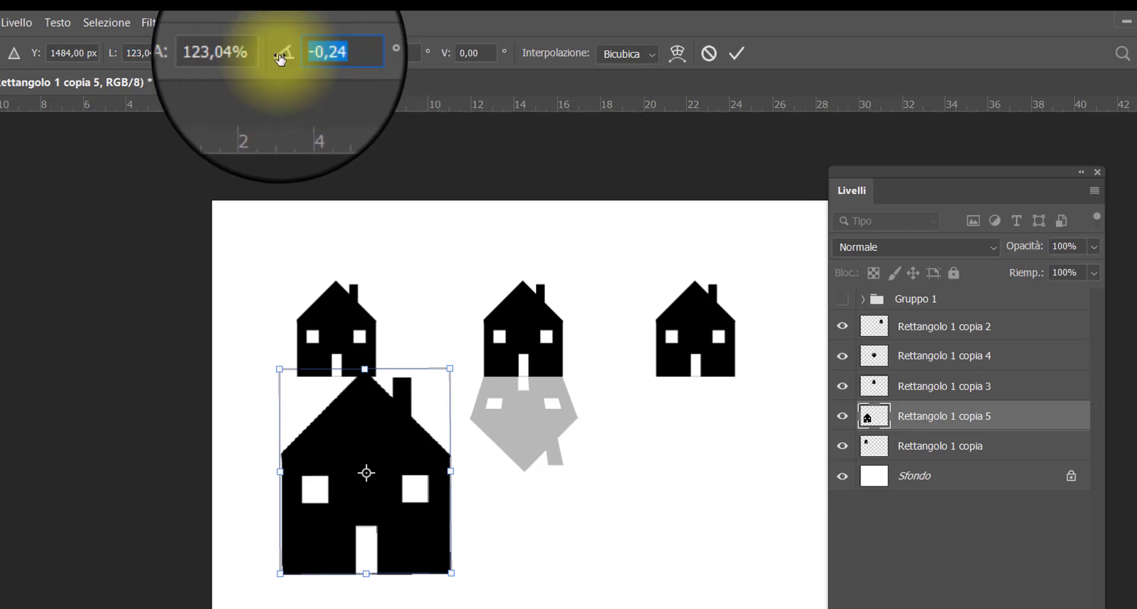
type("0")
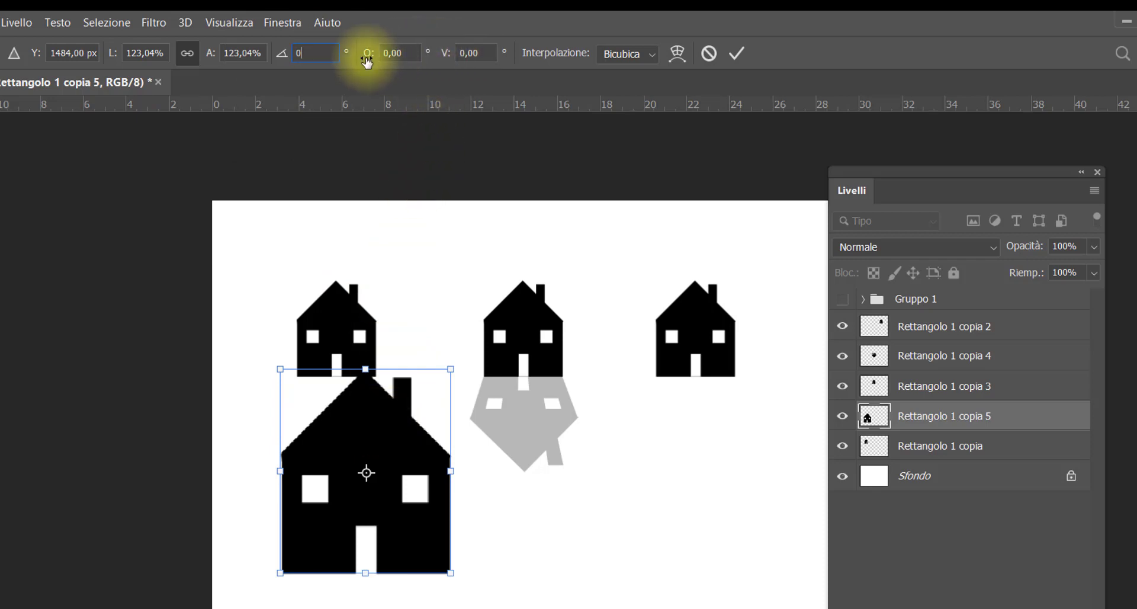
- Apply a 45° horizontal skew to the large house, then hide the Rettangolo 1 copia 5 layer
left_click(383, 54)
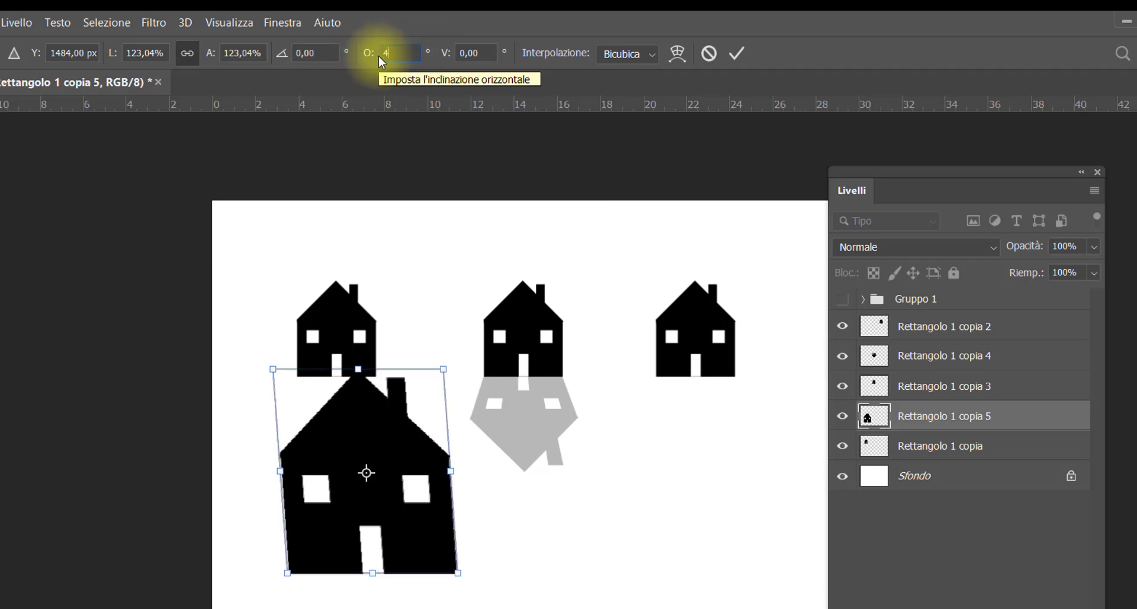
type("45")
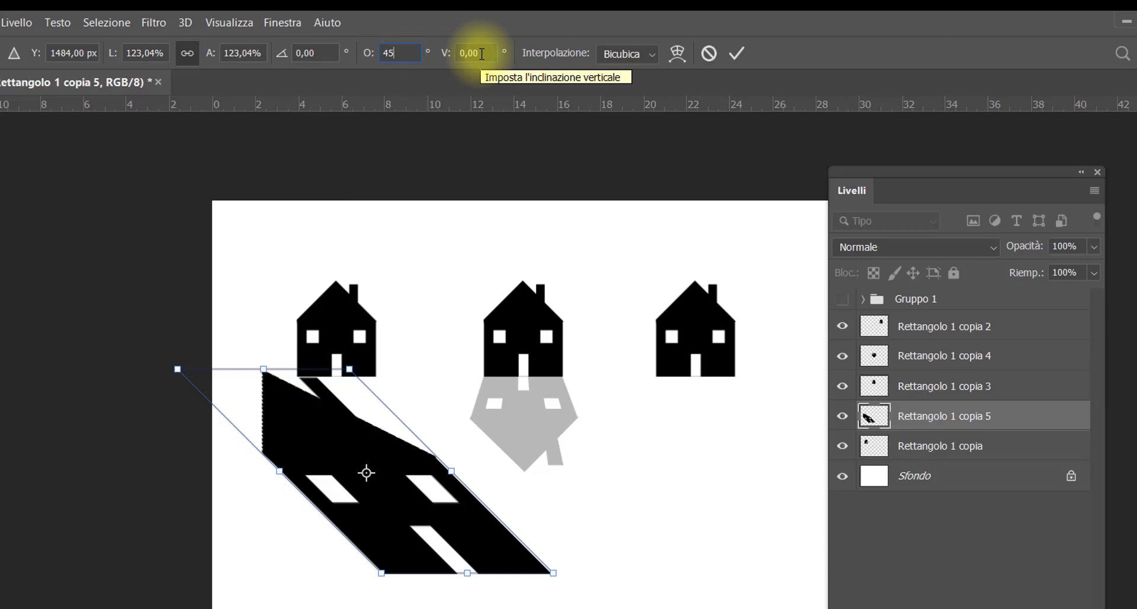
key("Return")
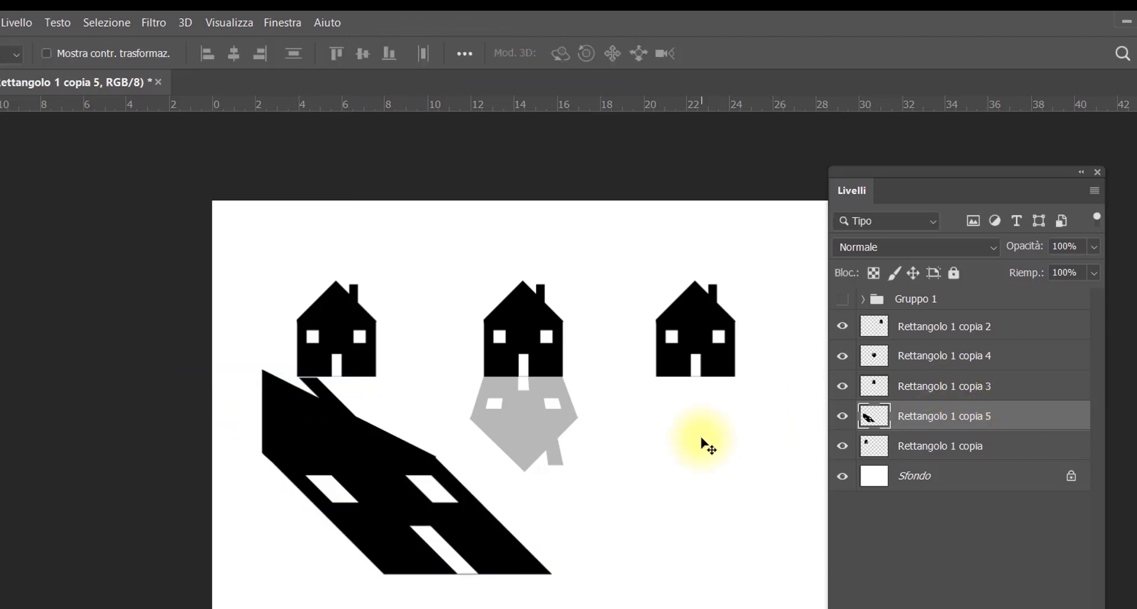
left_click(843, 417)
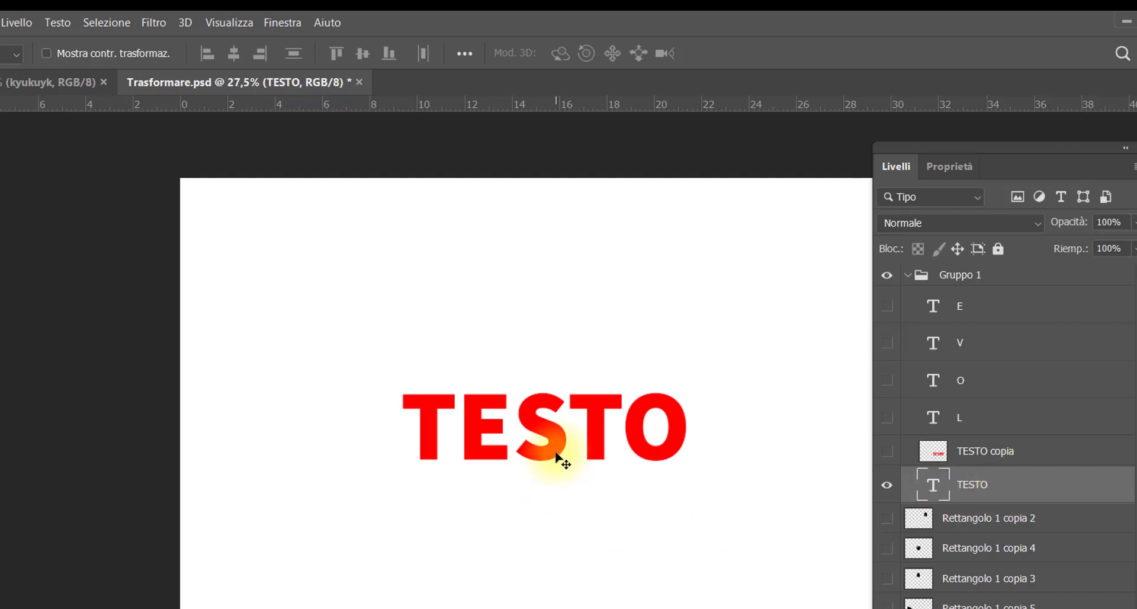
- Put the red TESTO text under free transform and show its transform options menu
key("ctrl+t")
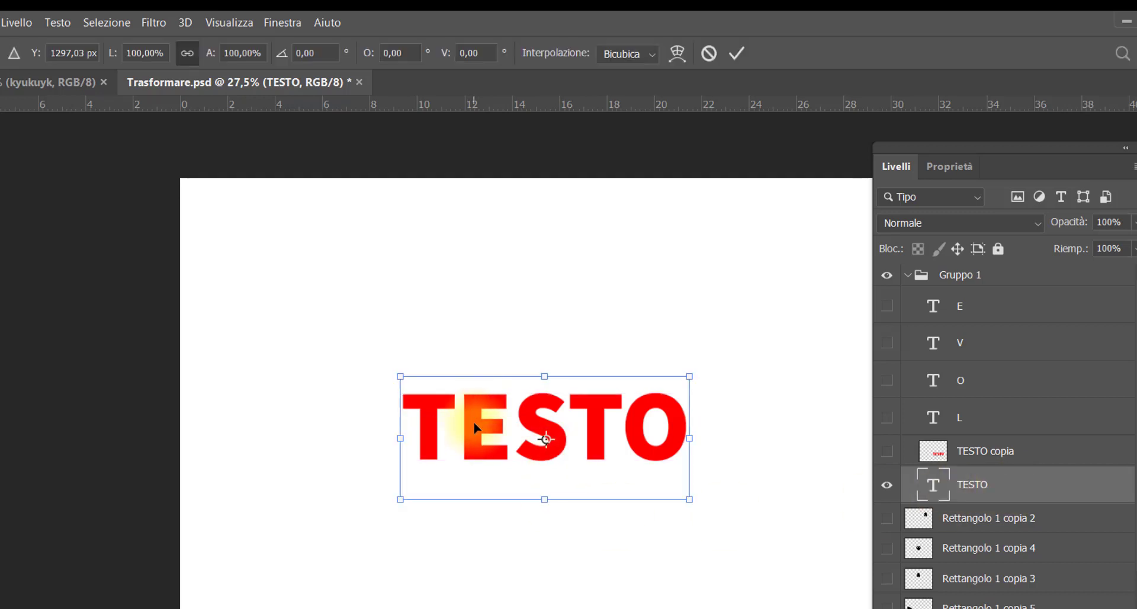
right_click(470, 422)
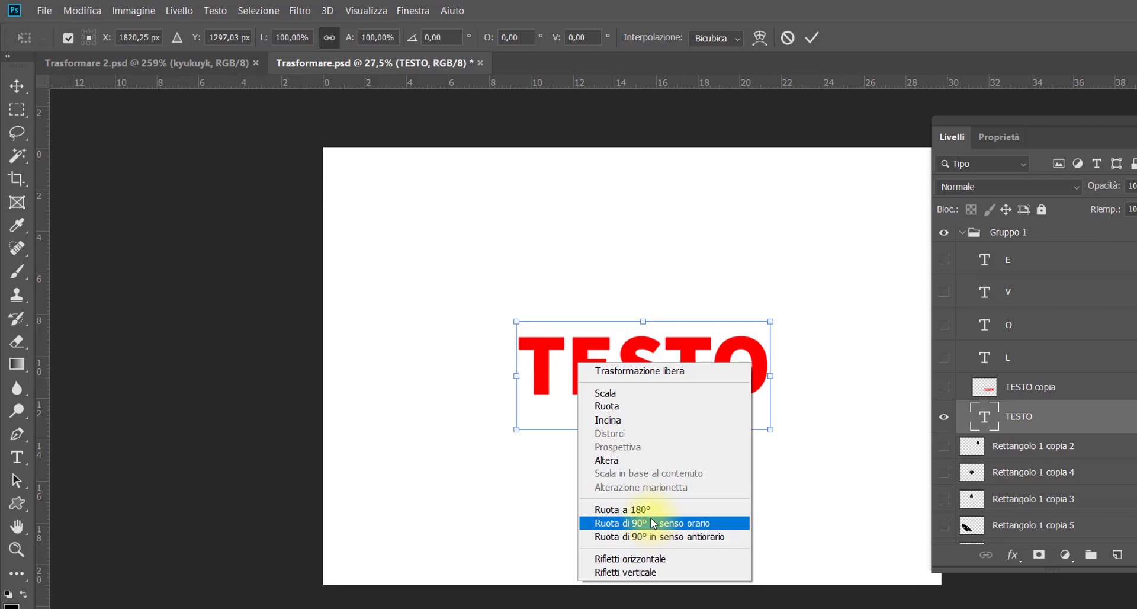
- Switch the TESTO transform to Warp and apply an initial arc style
left_click(605, 460)
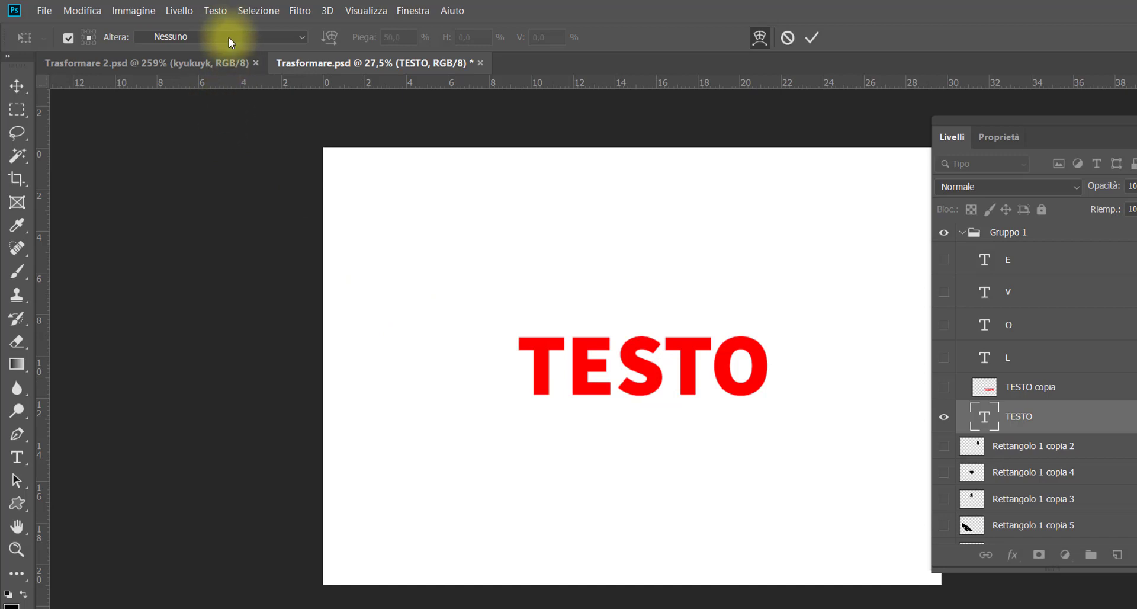
left_click(301, 37)
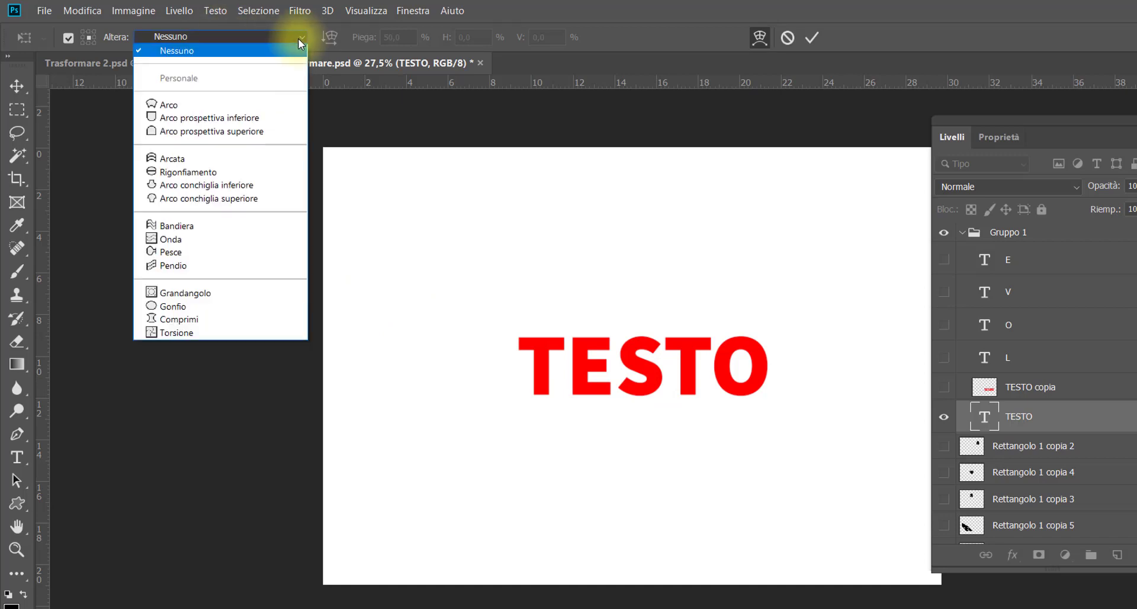
left_click(247, 105)
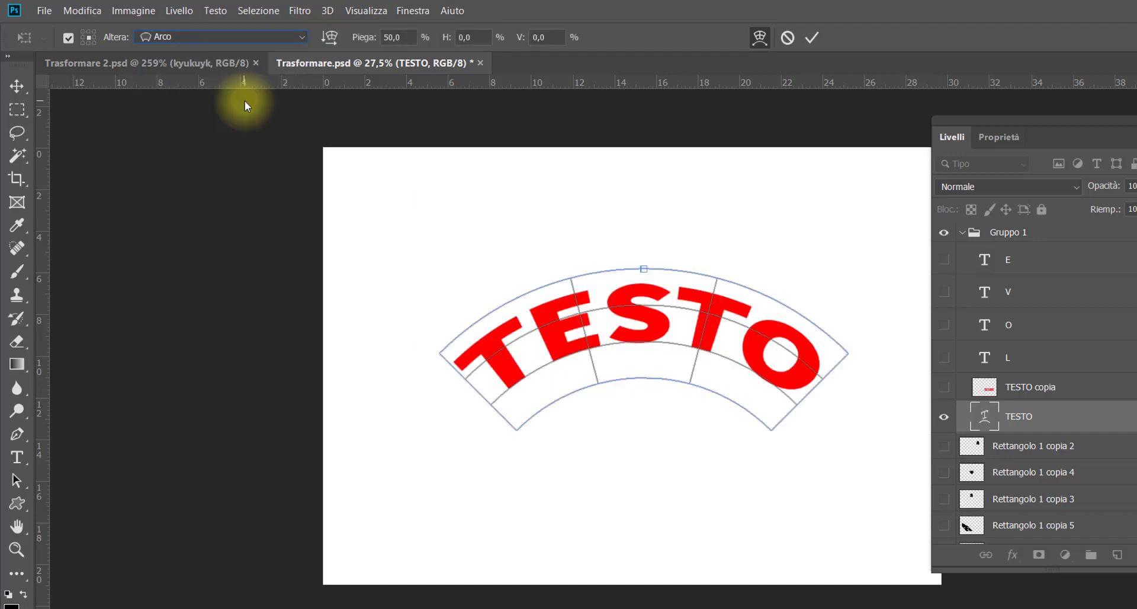
- Preview the remaining warp styles on TESTO one by one, then settle on Arco
key("Down")
key("Down")
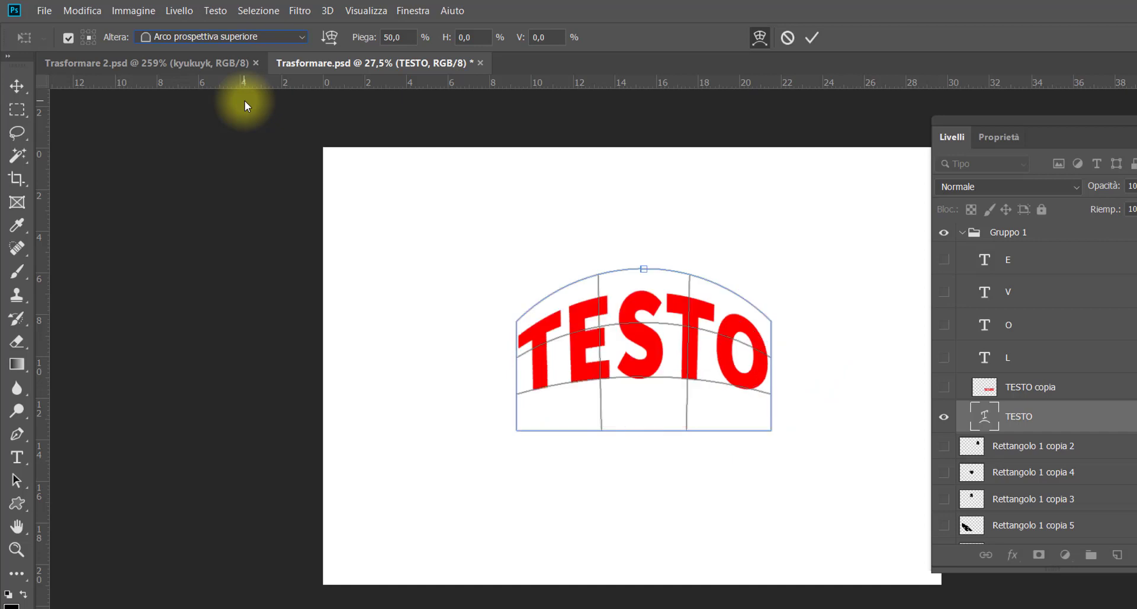
key("Down")
key("Down")
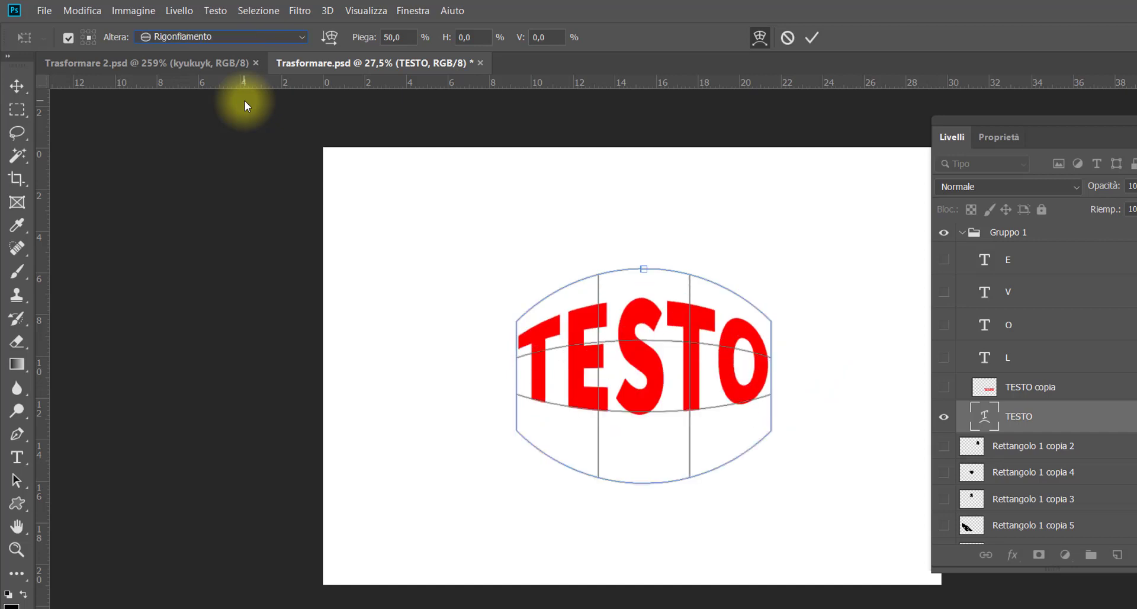
key("Down")
key("Down")
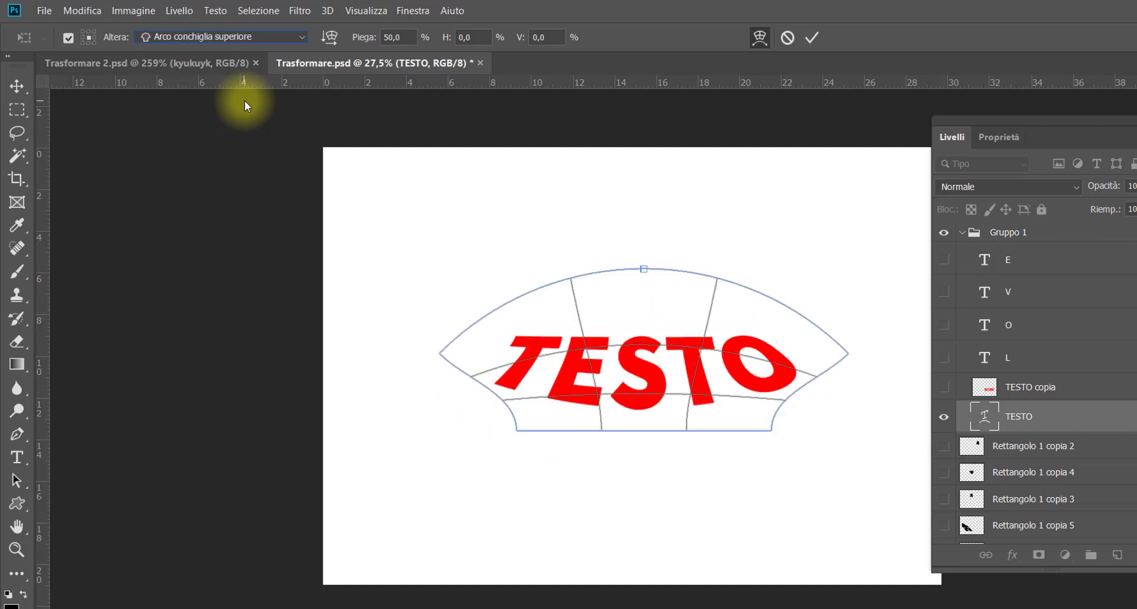
key("Down")
key("Down")
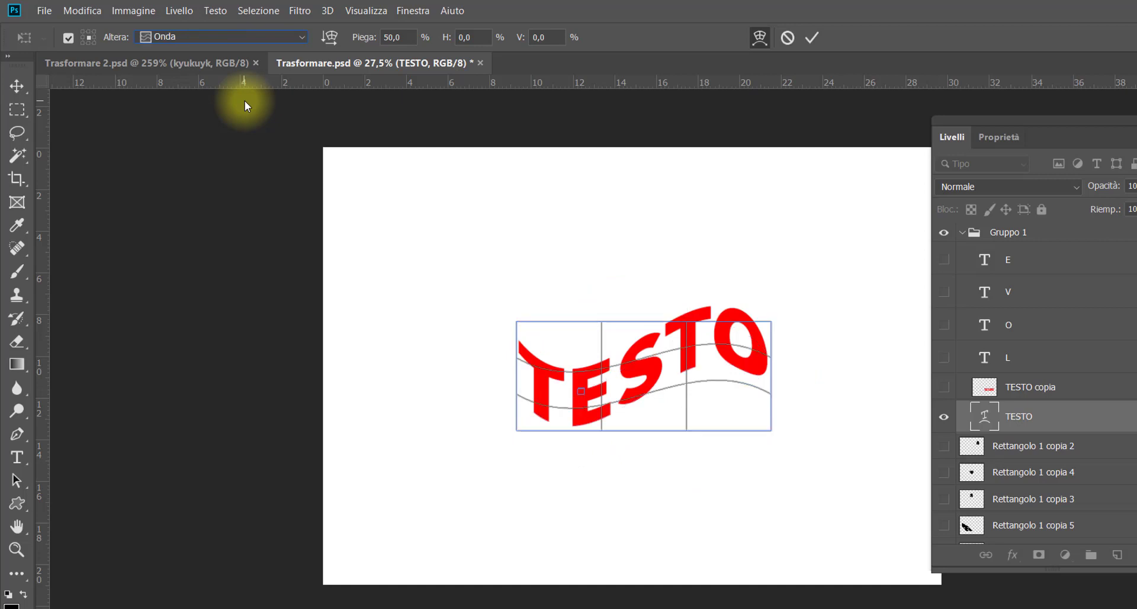
key("Down")
key("Down")
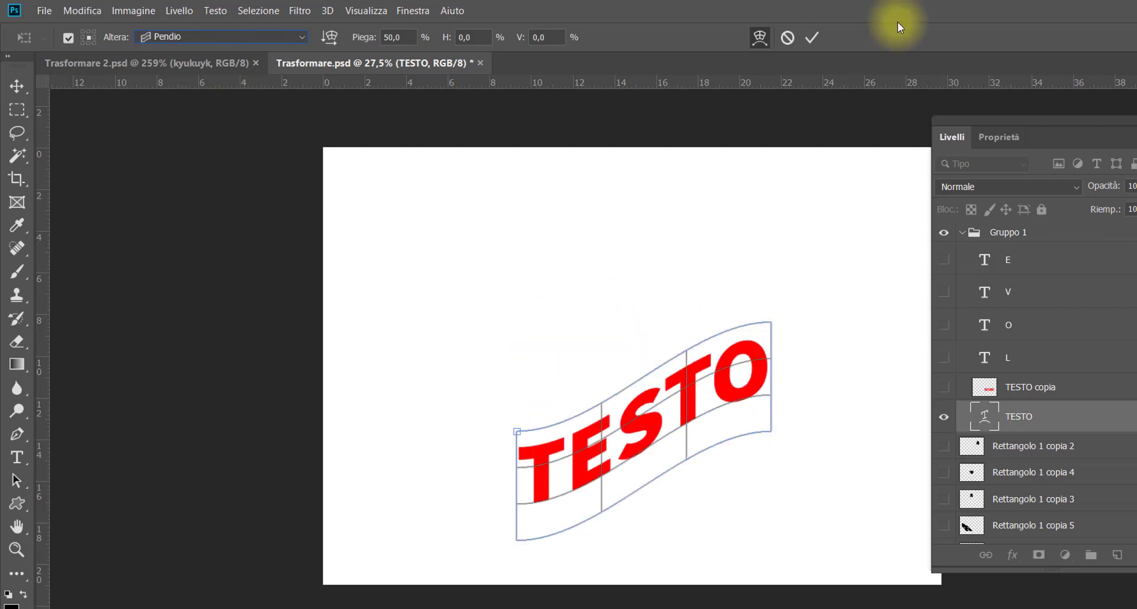
key("Down")
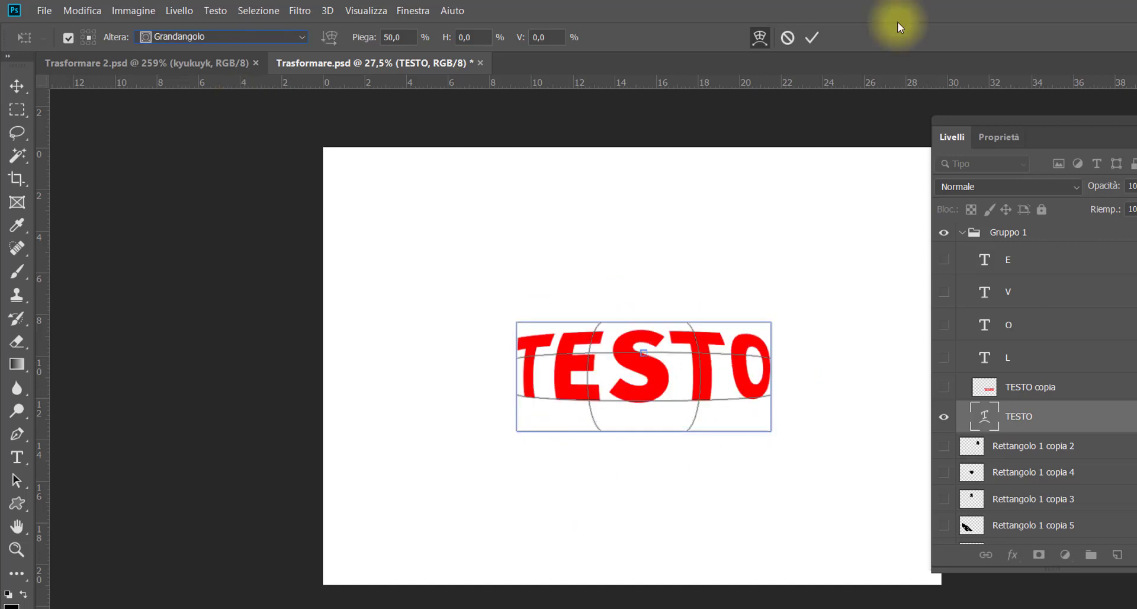
key("Down")
key("Down")
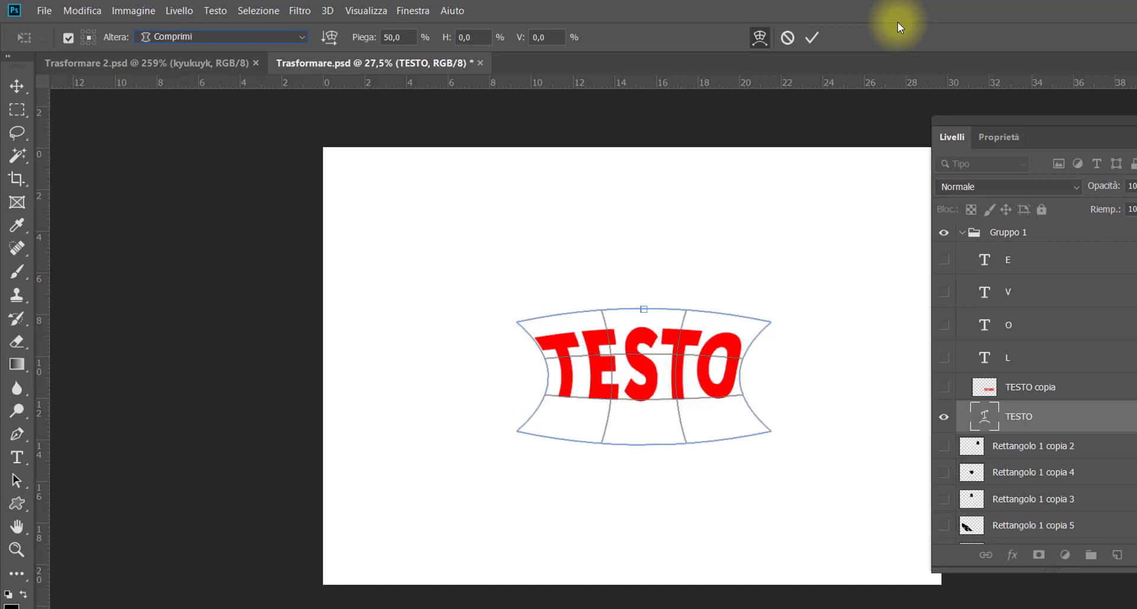
key("Down")
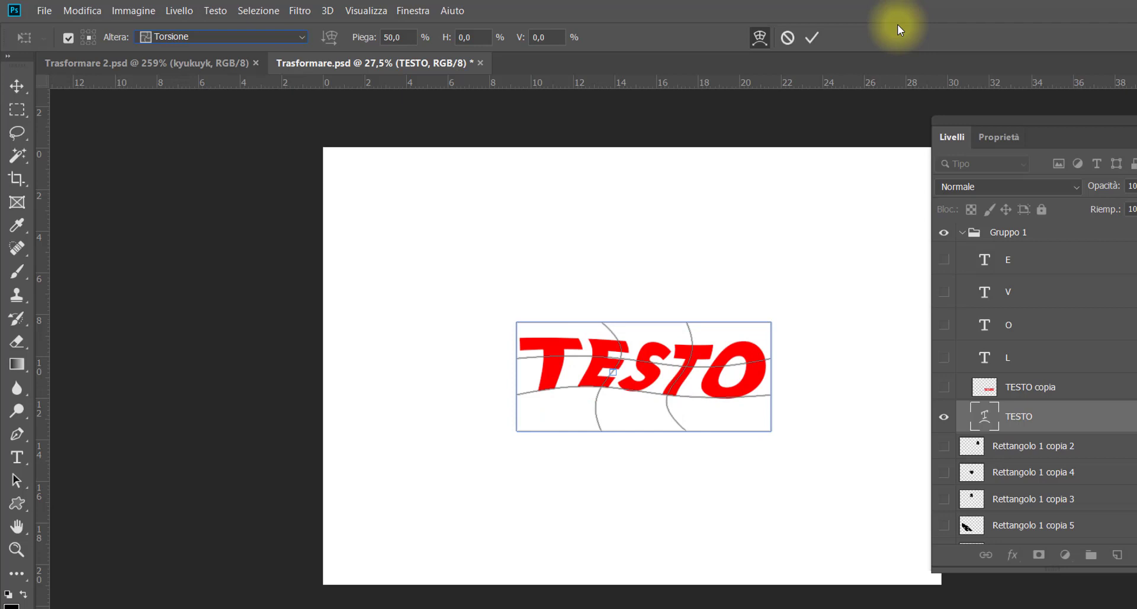
left_click(304, 36)
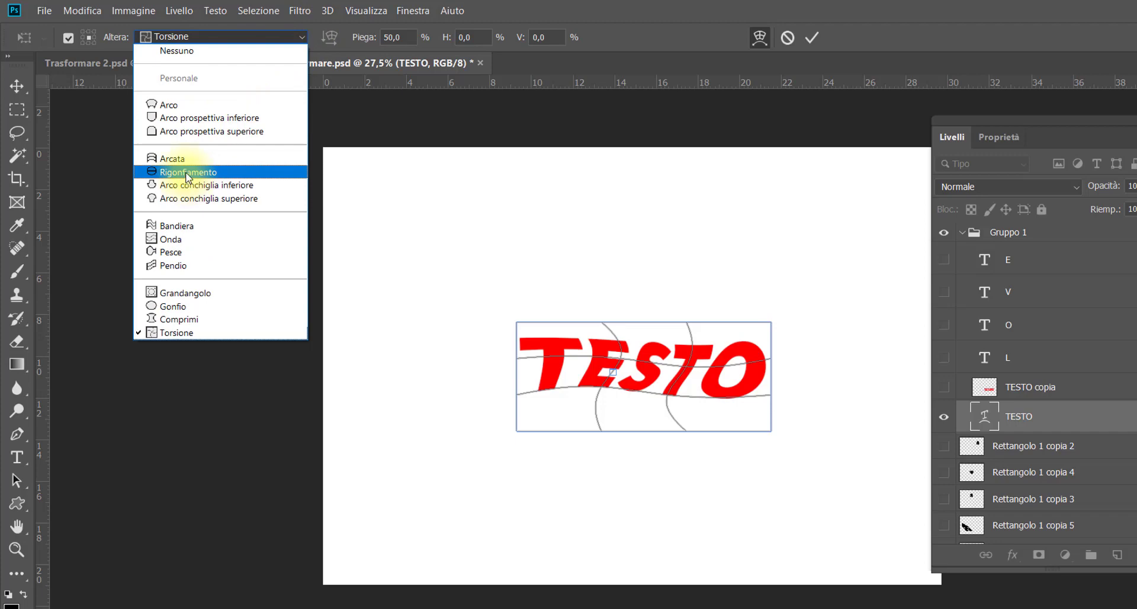
left_click(201, 105)
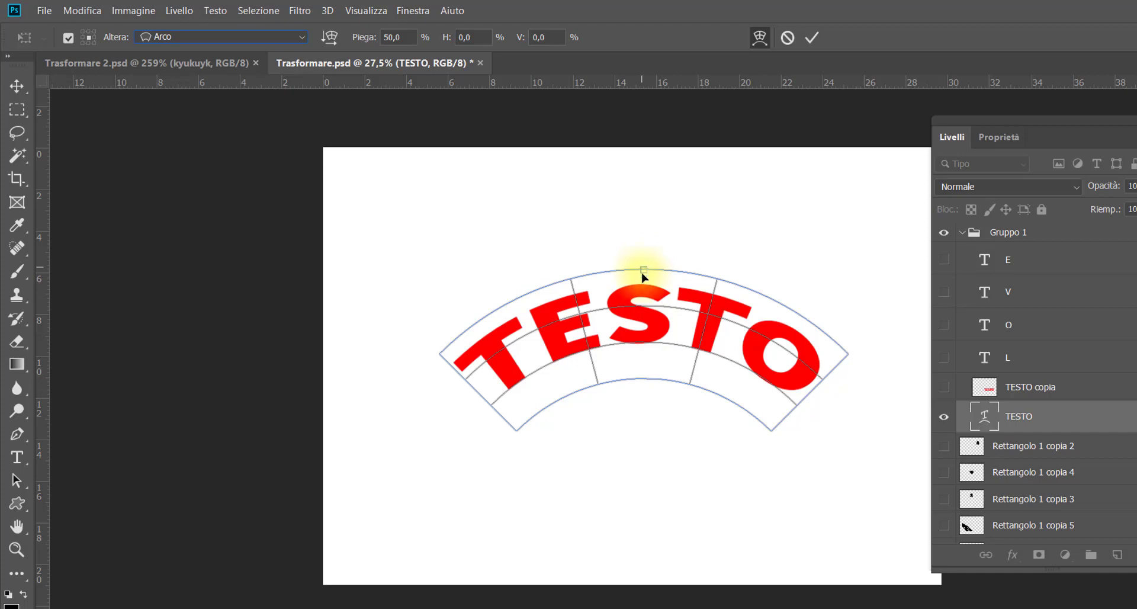
- Adjust the TESTO arc to 50.7% bend, 3.7% horizontal and -12.4% vertical distortion
mouse_move(644, 271)
left_mouse_down()
mouse_move(627, 363)
mouse_move(645, 272)
left_mouse_up()
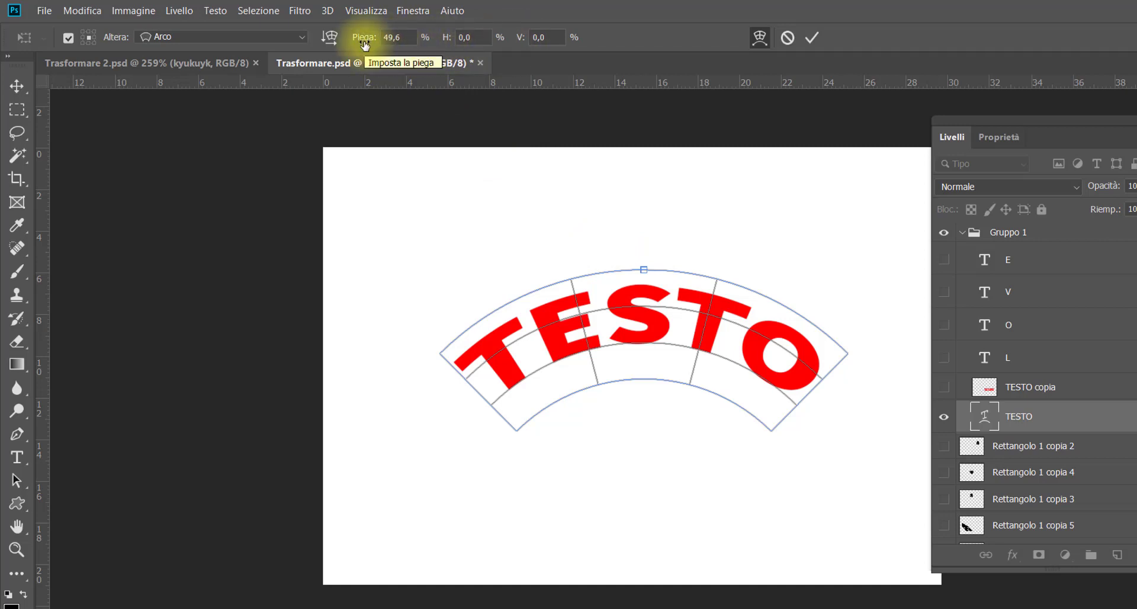
mouse_move(365, 45)
left_mouse_down()
mouse_move(331, 53)
mouse_move(375, 62)
left_mouse_up()
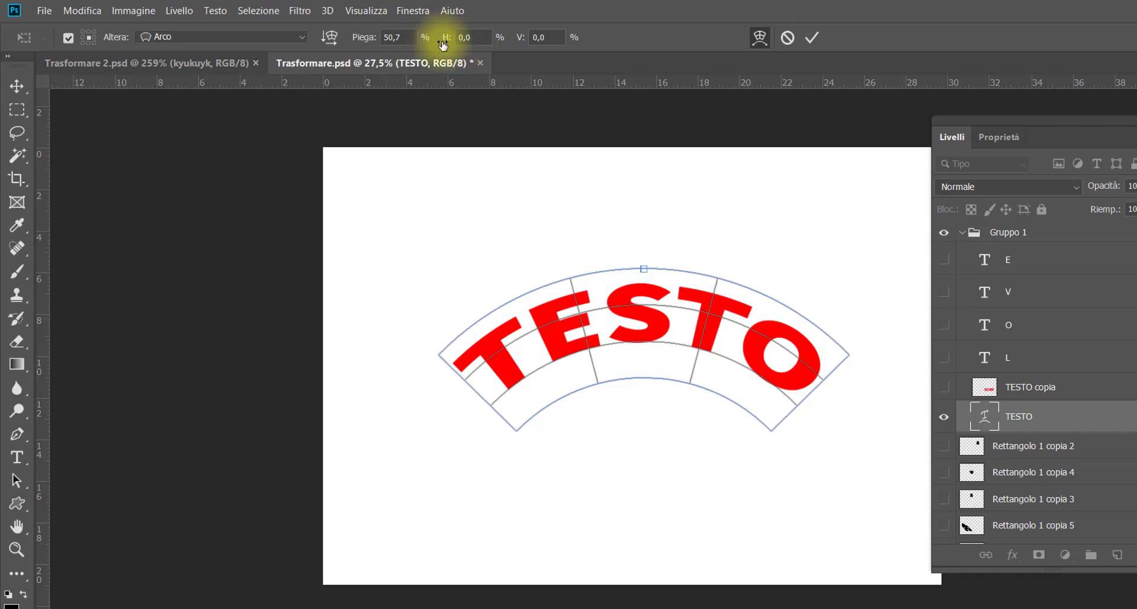
mouse_move(443, 36)
left_mouse_down()
mouse_move(472, 46)
mouse_move(820, 43)
mouse_move(472, 62)
mouse_move(518, 41)
mouse_move(876, 43)
mouse_move(421, 71)
left_mouse_up()
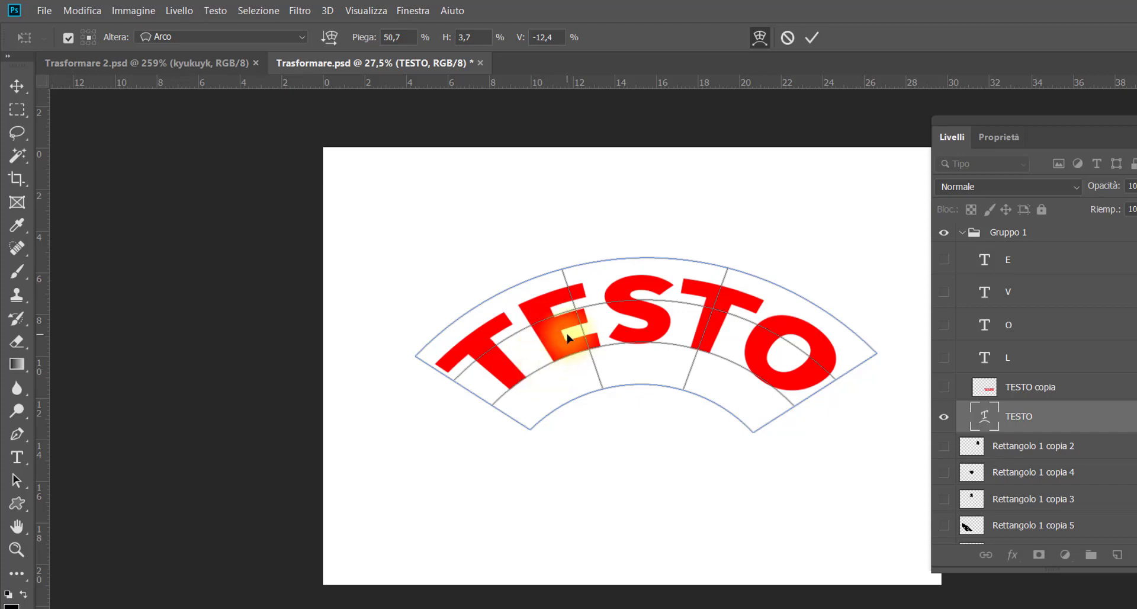
left_click(944, 387)
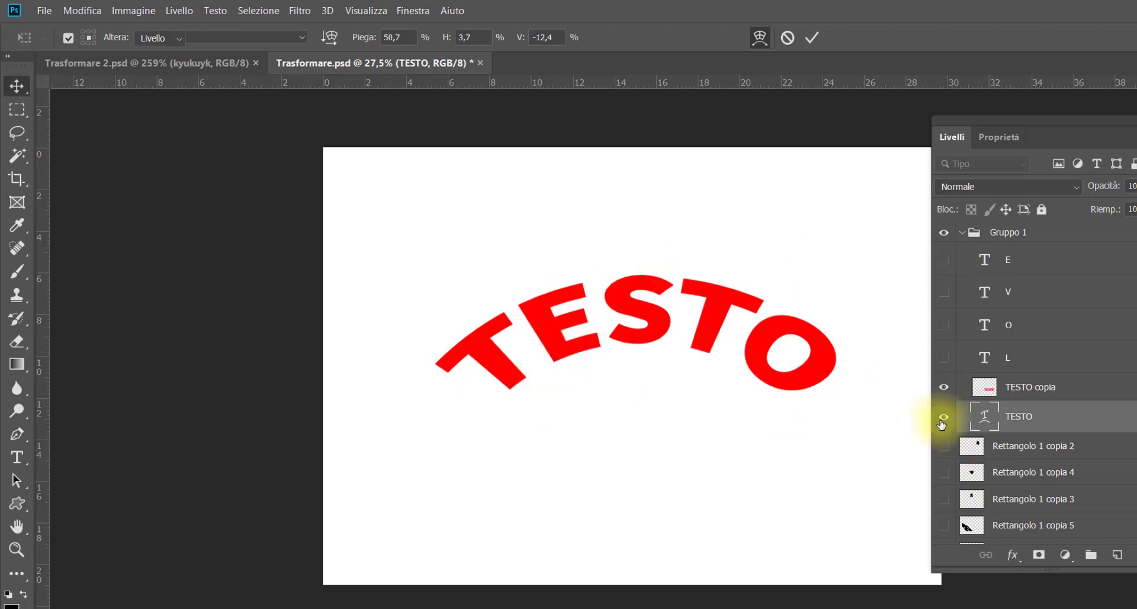
- Hide the arched TESTO layer and move the straight TESTO copia text to the page centre
left_click(945, 416)
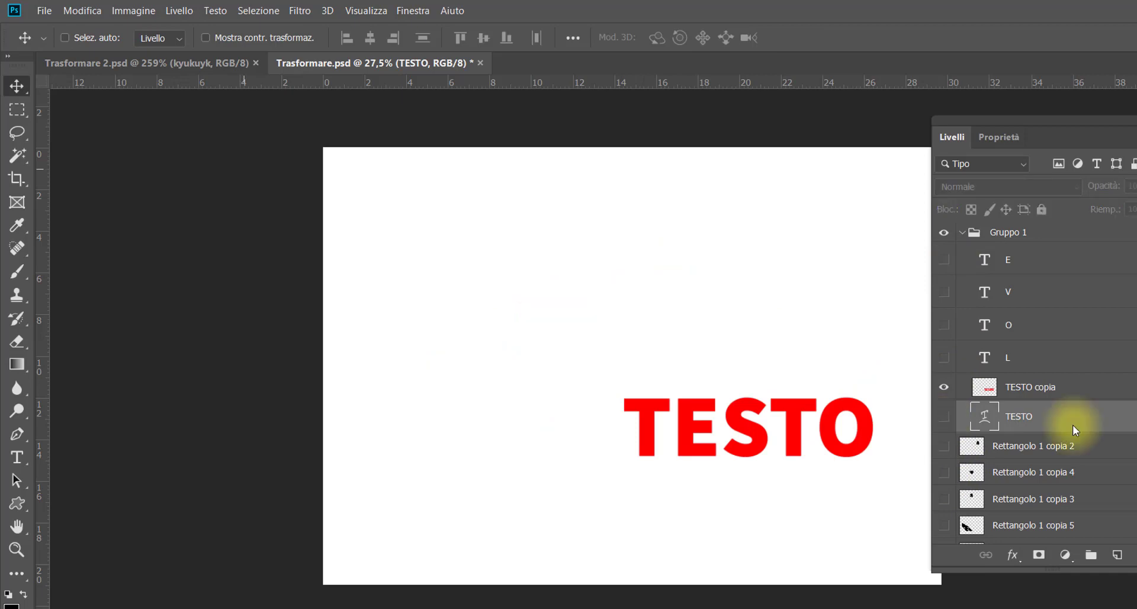
left_click(1081, 388)
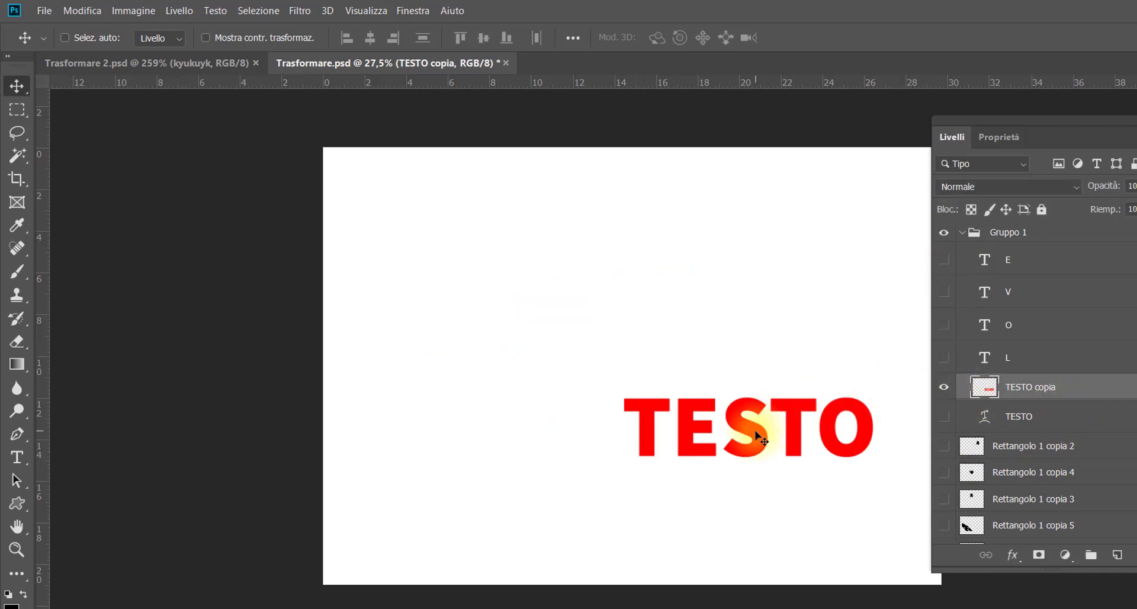
left_click_drag(755, 433, 649, 354)
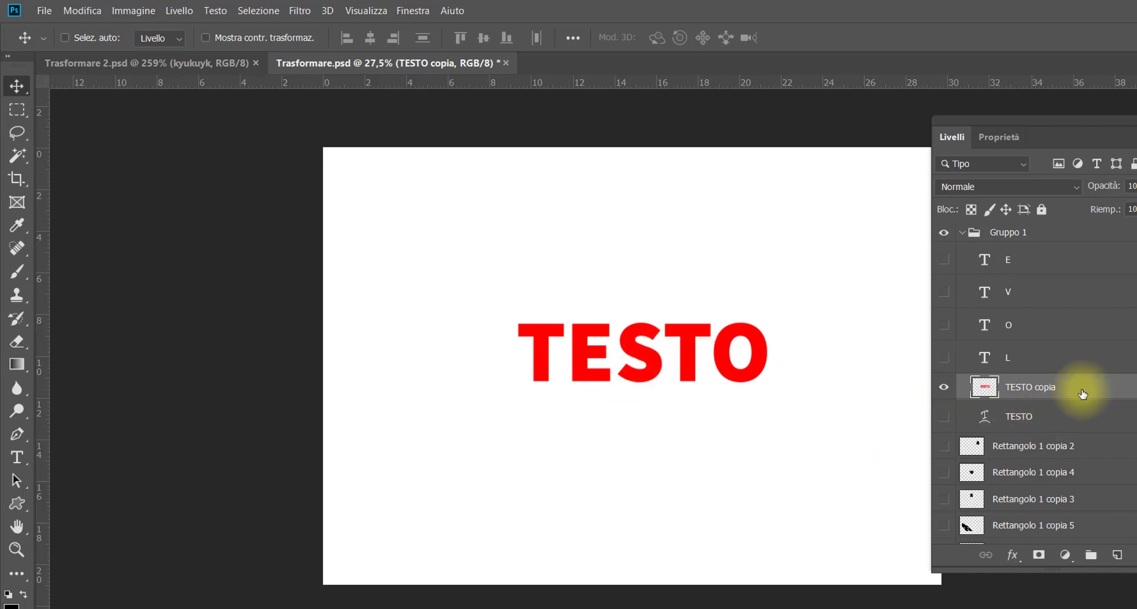
- Briefly enter warp mode on TESTO copia, apply it unchanged, and start a fresh free transform
key("ctrl+t")
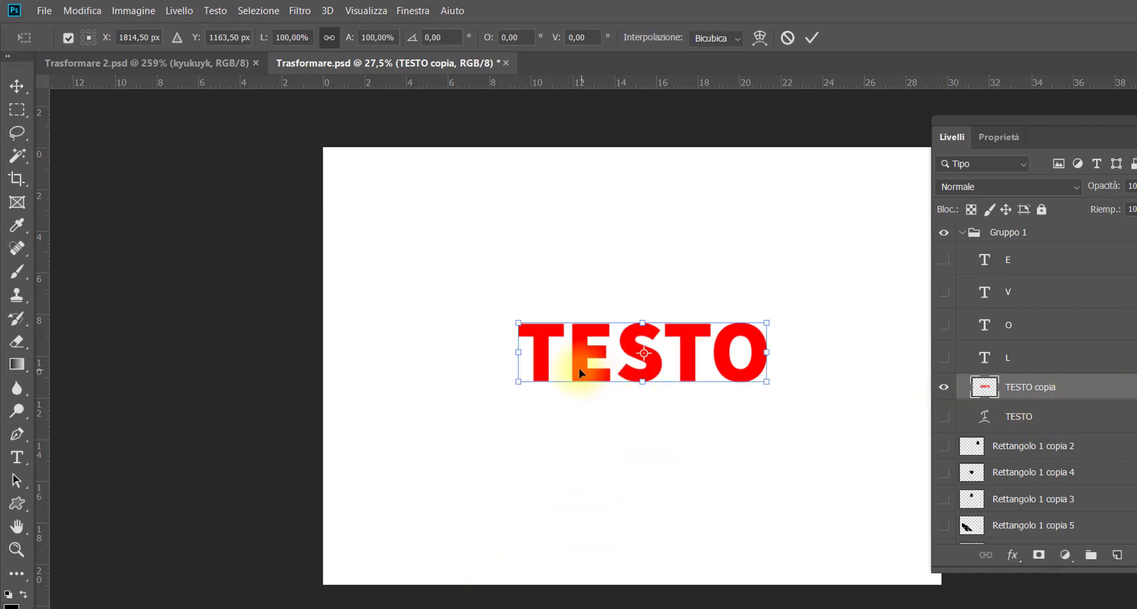
right_click(578, 352)
left_click(605, 453)
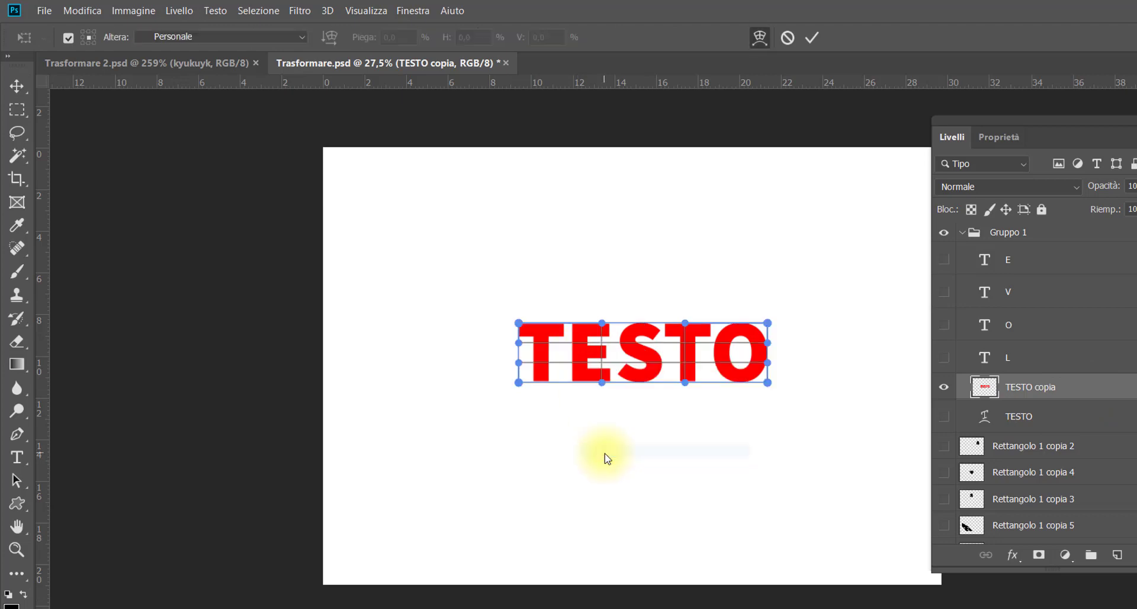
key("Return")
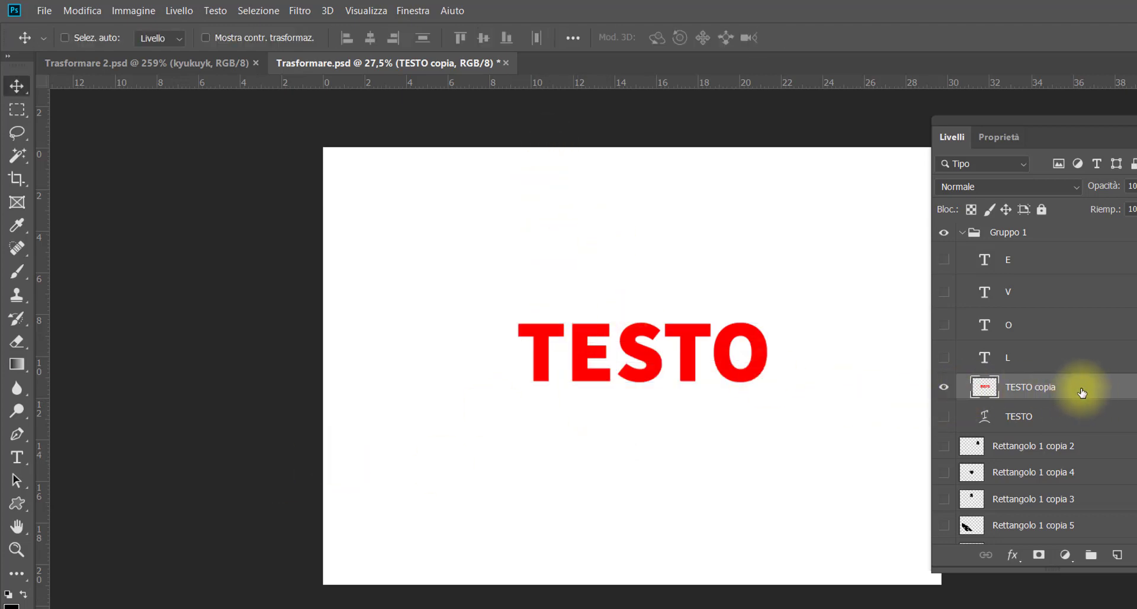
key("ctrl+t")
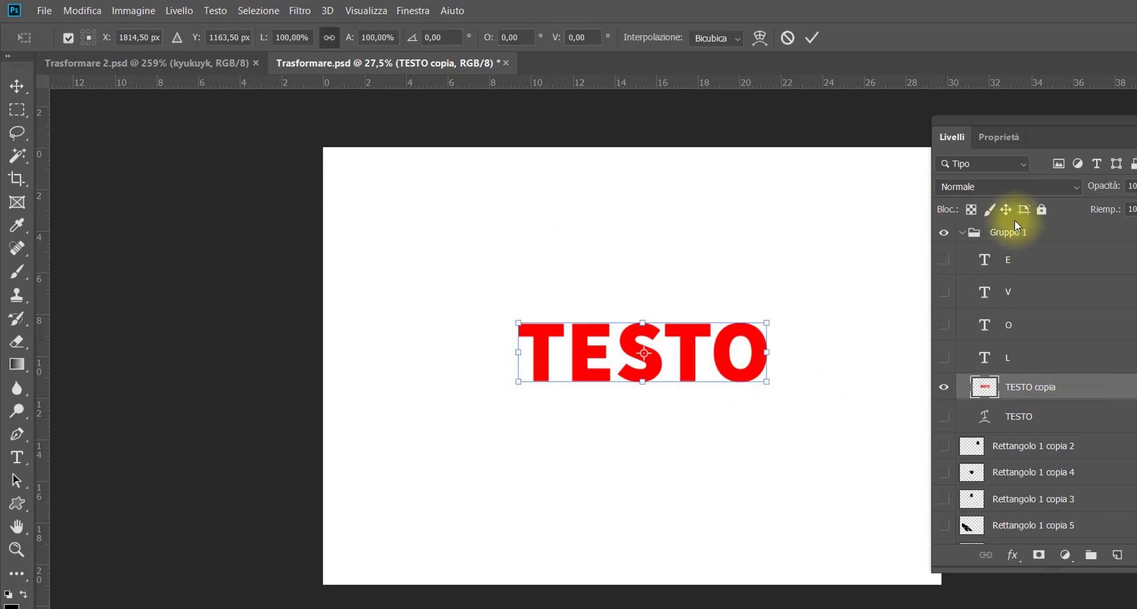
- Switch TESTO copia to a custom warp, flaring the right end and arching the left corners
left_click(760, 39)
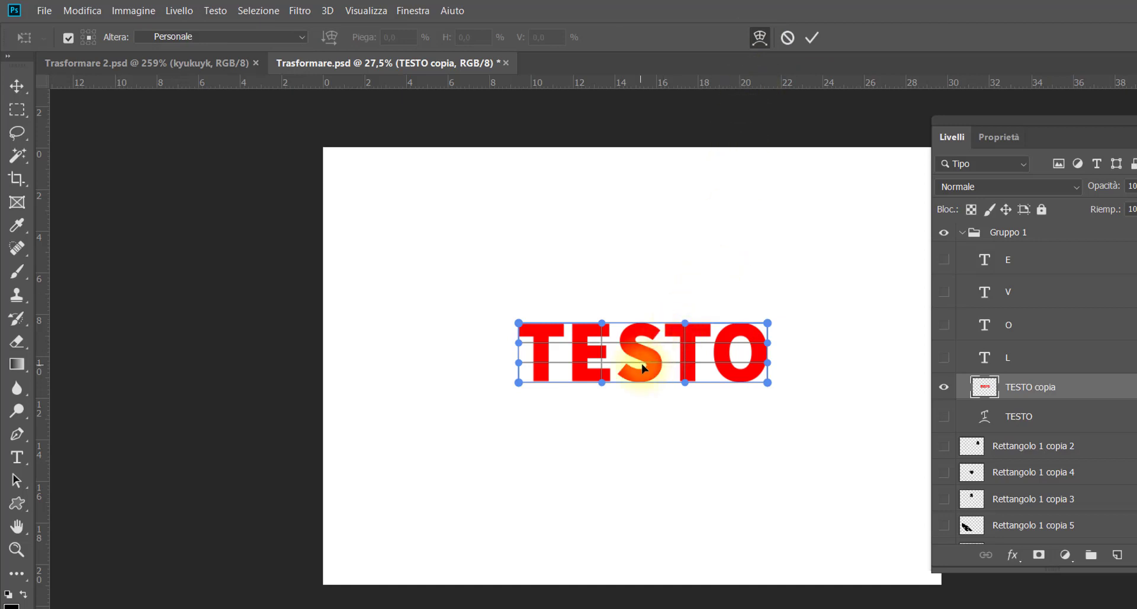
scroll(650, 360, "up", 2)
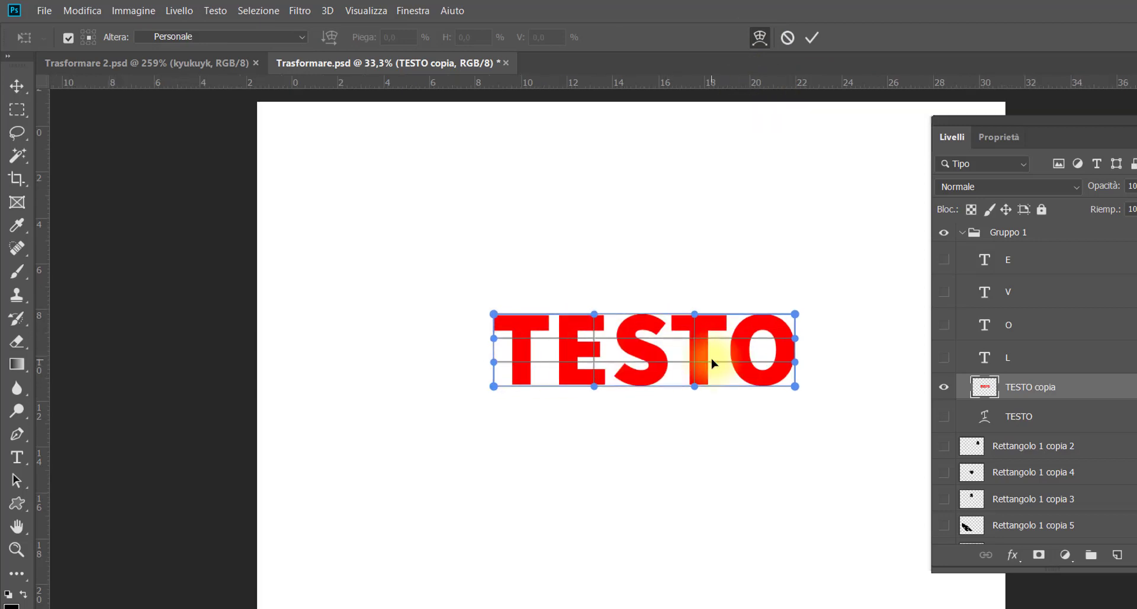
scroll(670, 352, "up", 1)
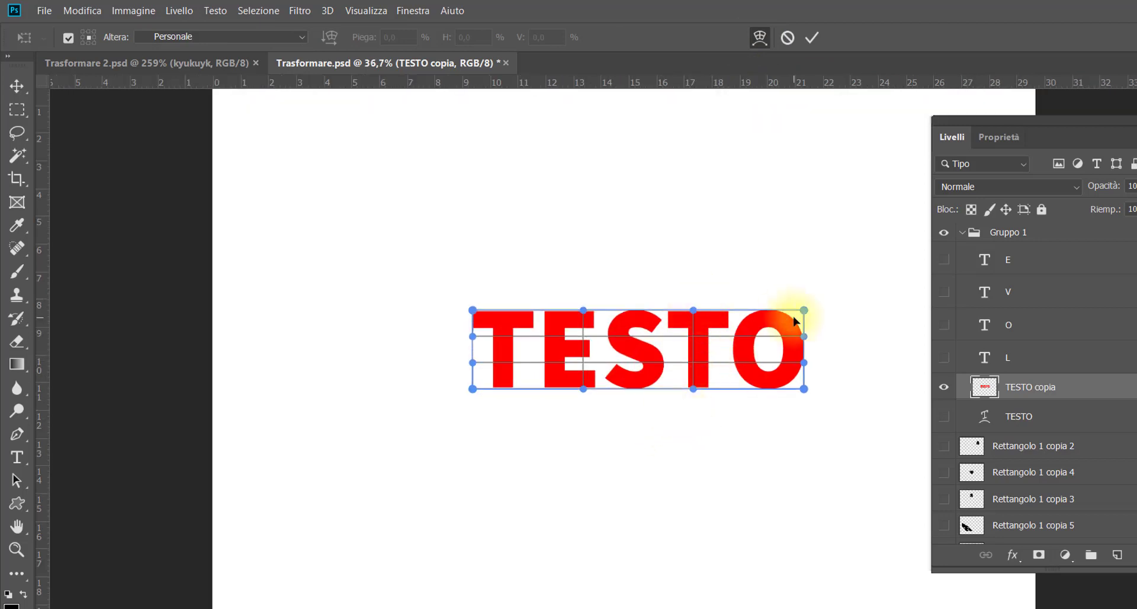
left_click_drag(804, 309, 861, 220)
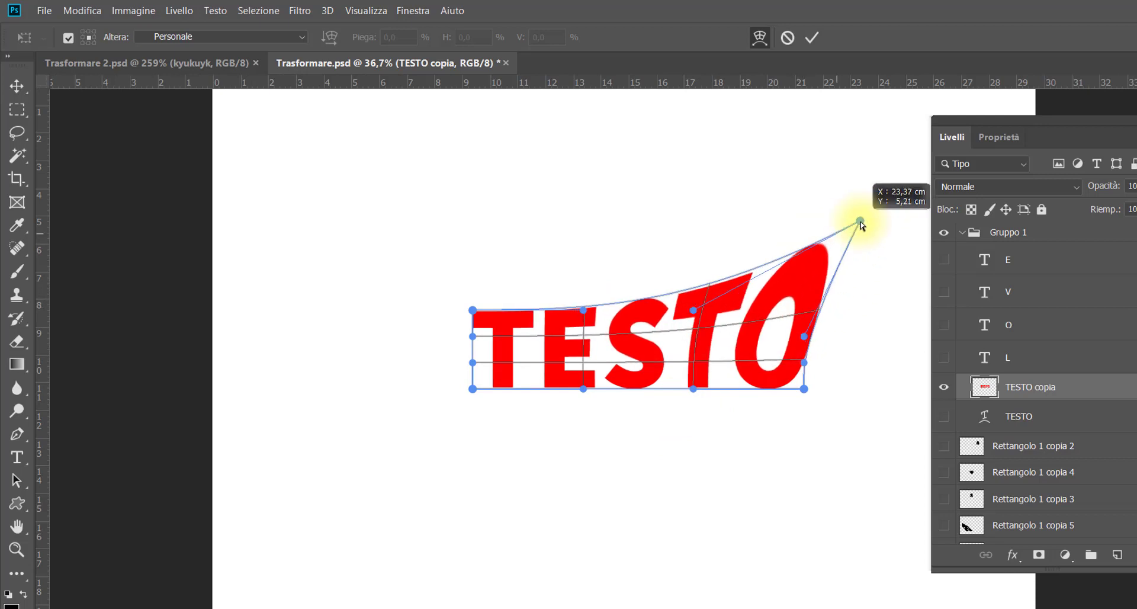
left_click_drag(804, 390, 824, 457)
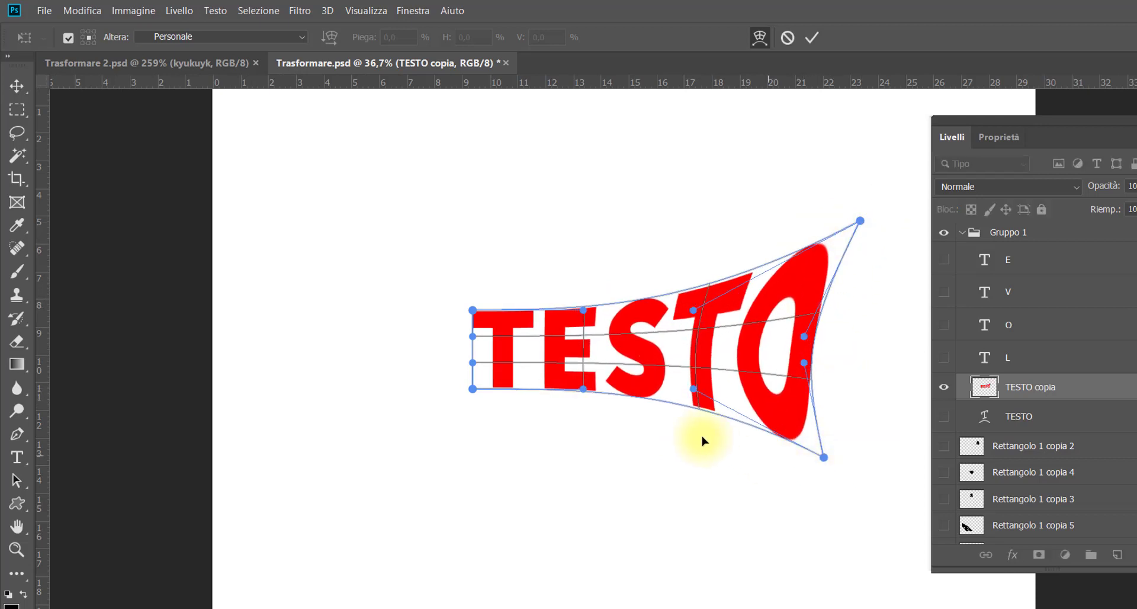
left_click_drag(583, 311, 567, 245)
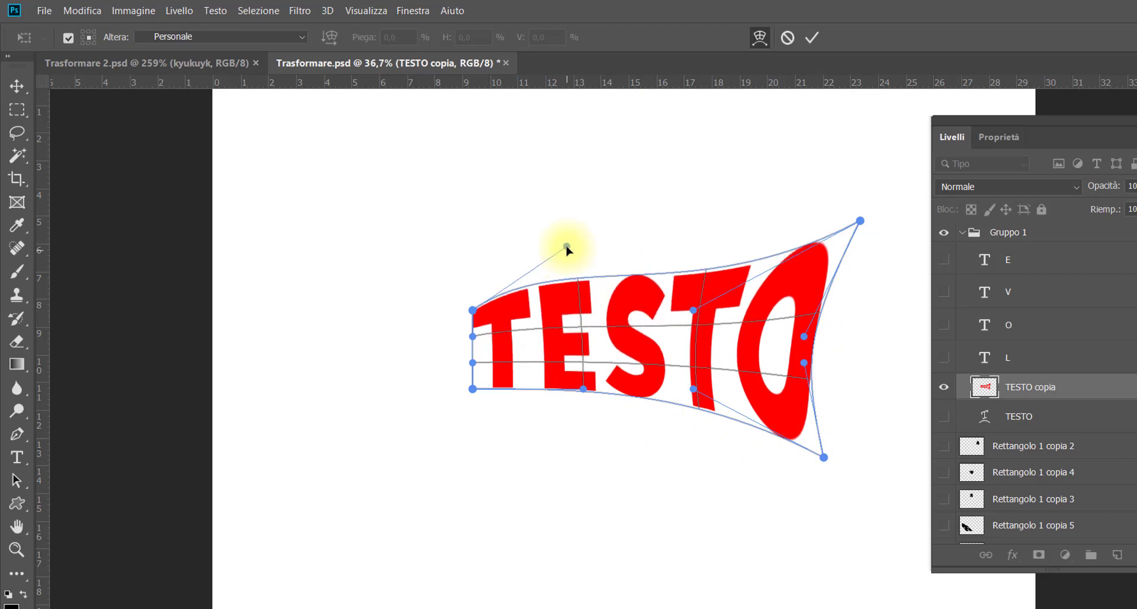
left_click_drag(583, 392, 572, 452)
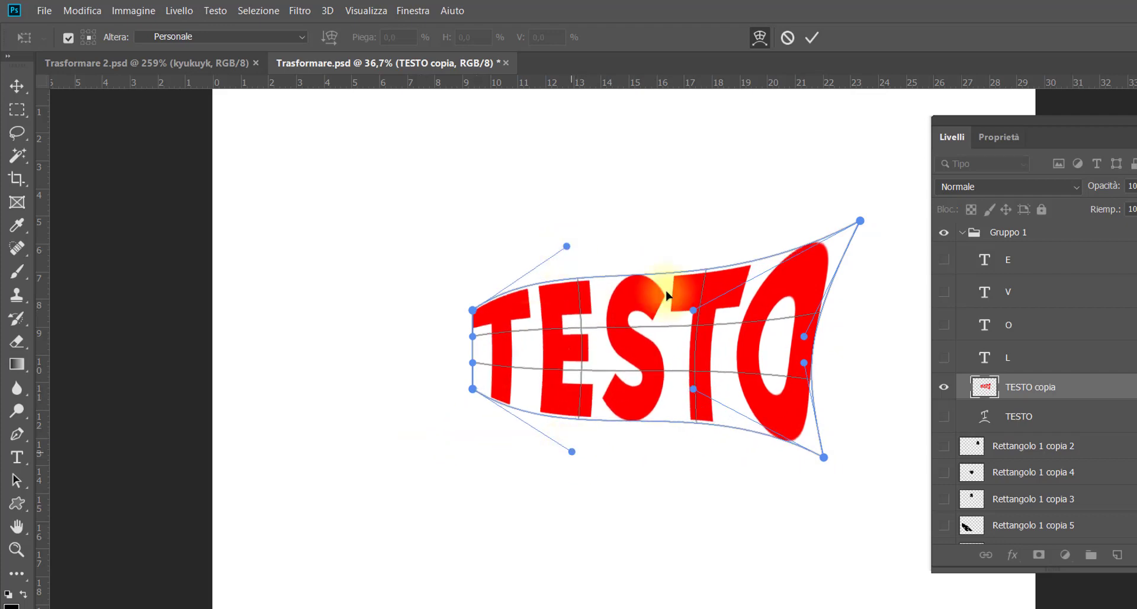
mouse_move(650, 330)
left_mouse_down()
mouse_move(655, 314)
mouse_move(660, 348)
mouse_move(694, 323)
left_mouse_up()
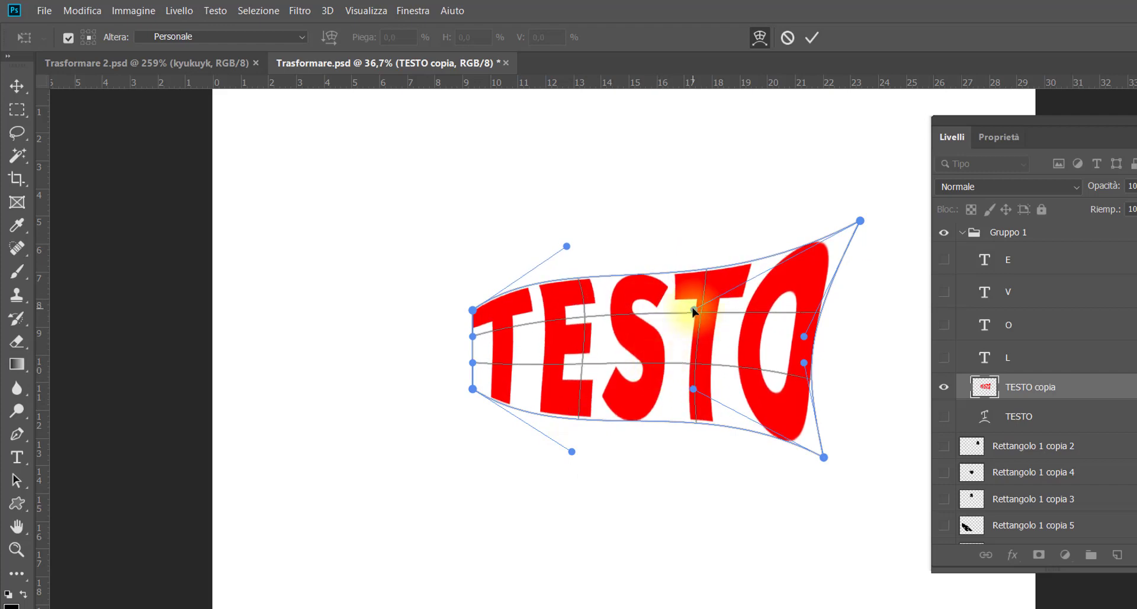
mouse_move(693, 309)
left_mouse_down()
mouse_move(721, 270)
mouse_move(698, 386)
mouse_move(715, 340)
left_mouse_up()
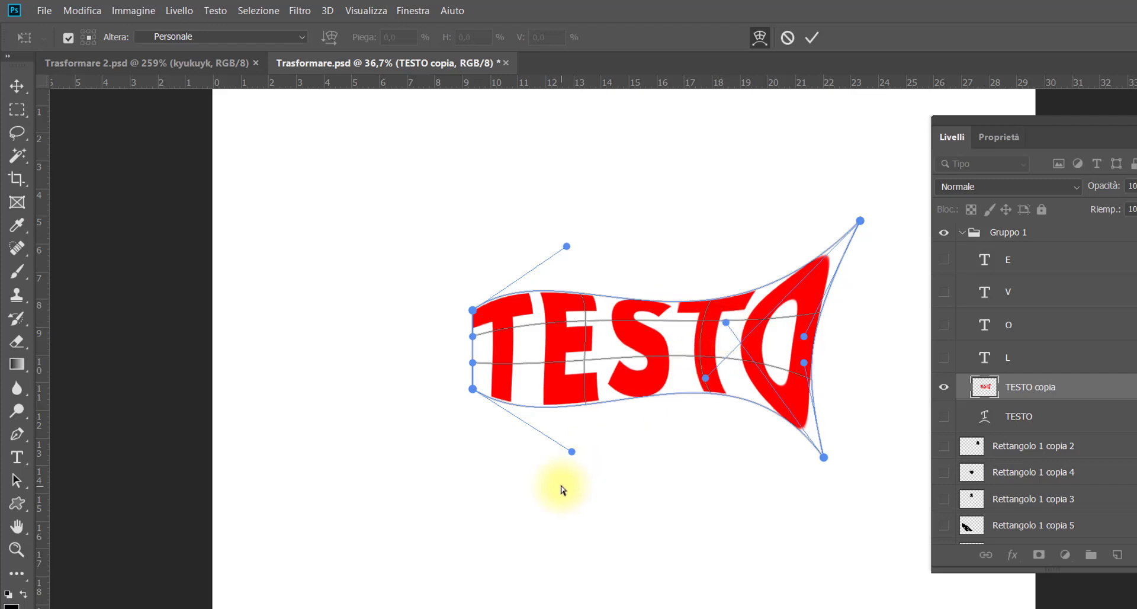
- Stretch the O end and bulge the left edge outward into a fish shape, then commit the warp
left_click_drag(572, 453, 533, 491)
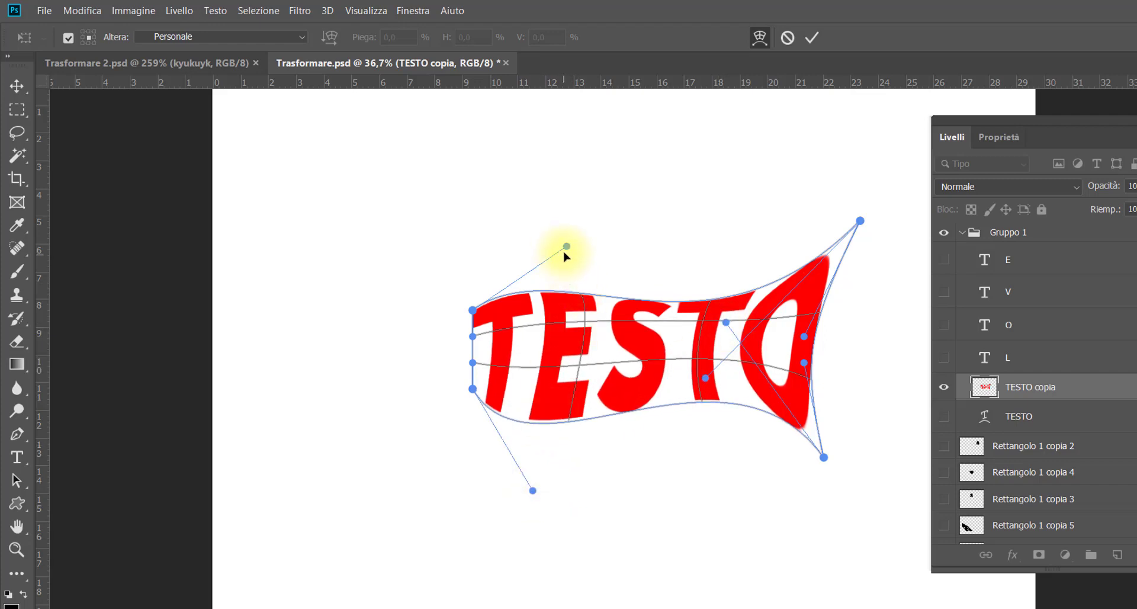
left_click_drag(565, 244, 532, 195)
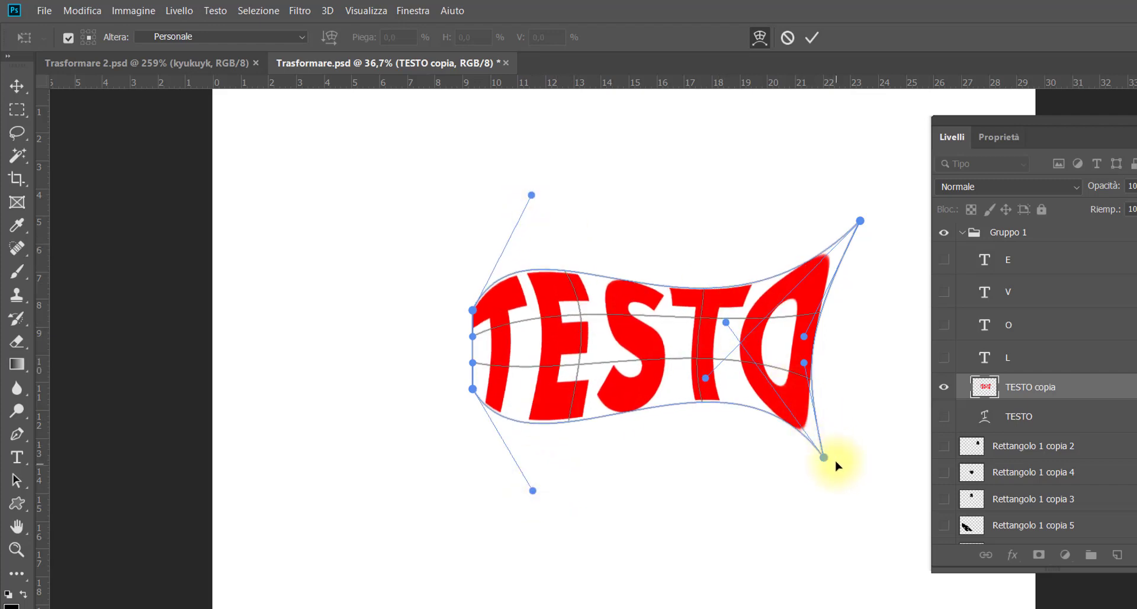
left_click_drag(824, 457, 877, 507)
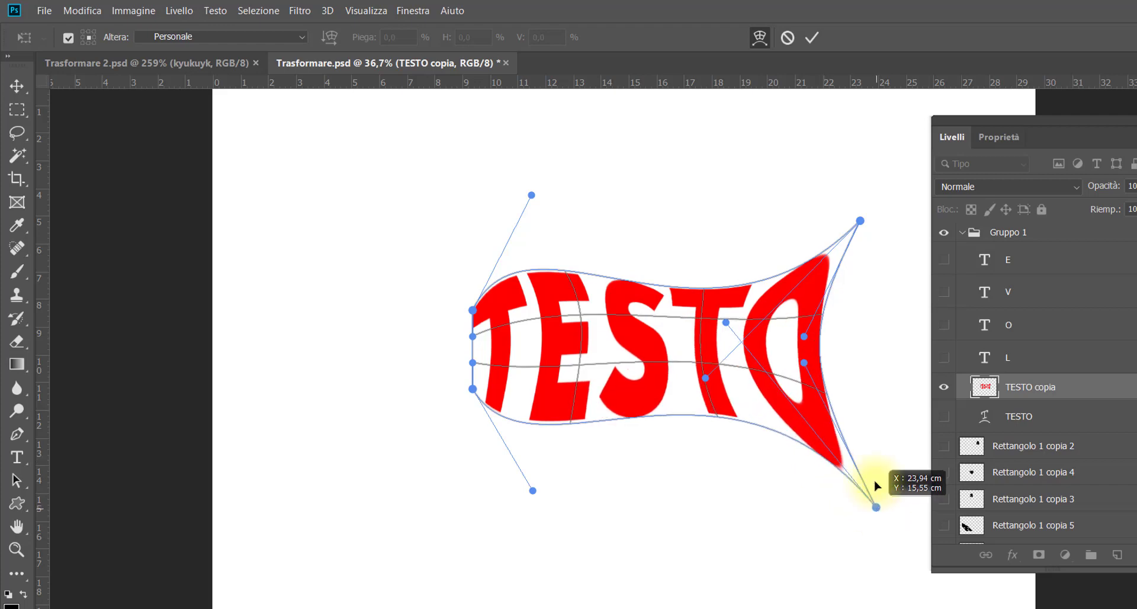
left_click_drag(860, 221, 875, 202)
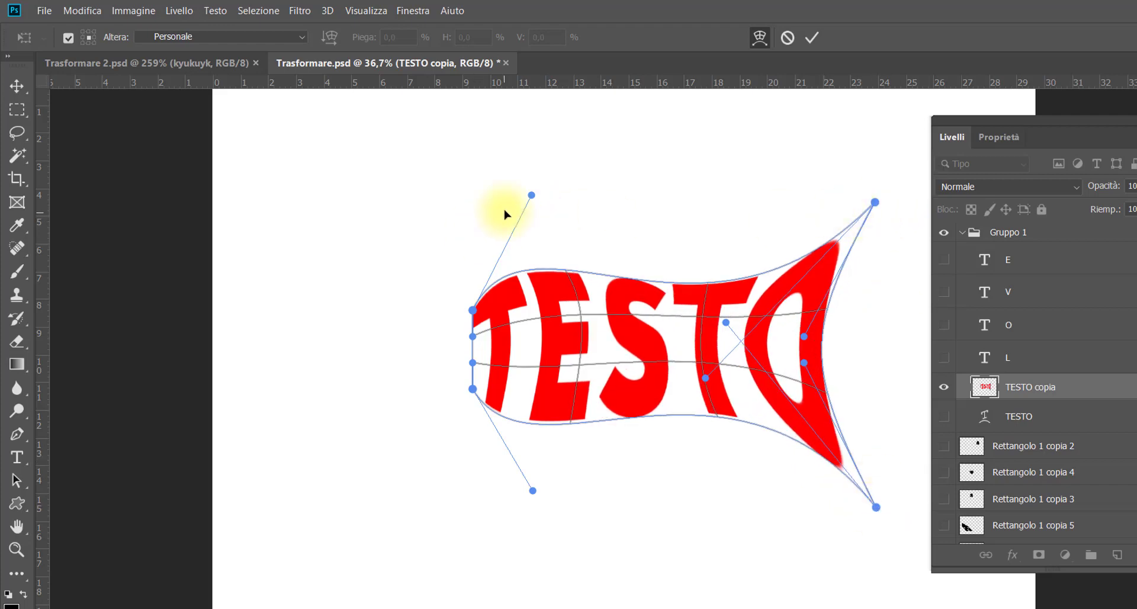
left_click_drag(532, 195, 542, 211)
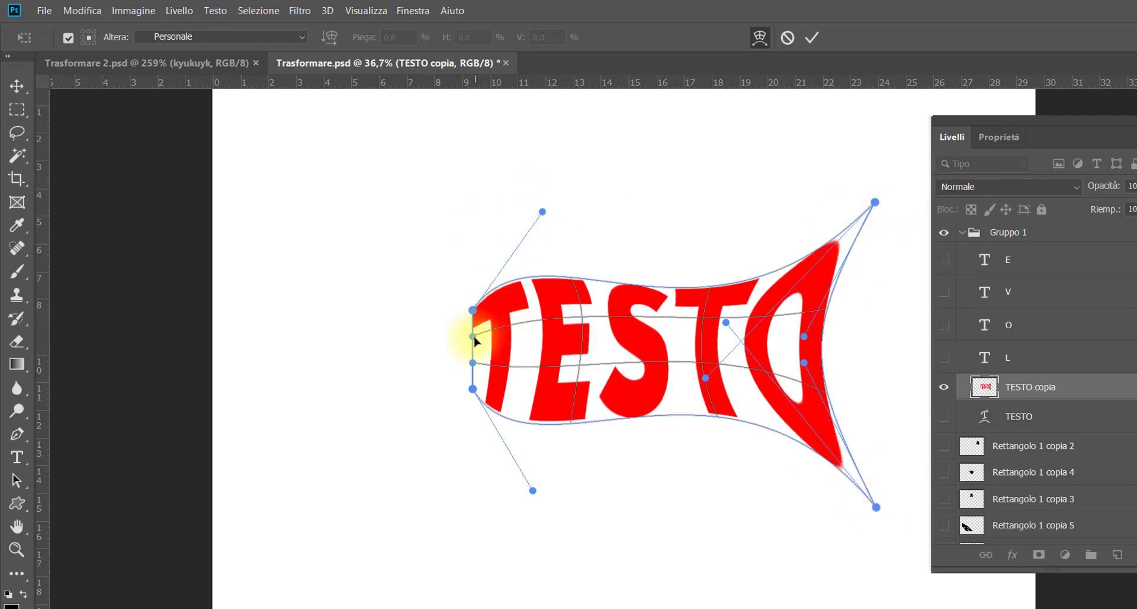
left_click_drag(473, 364, 394, 368)
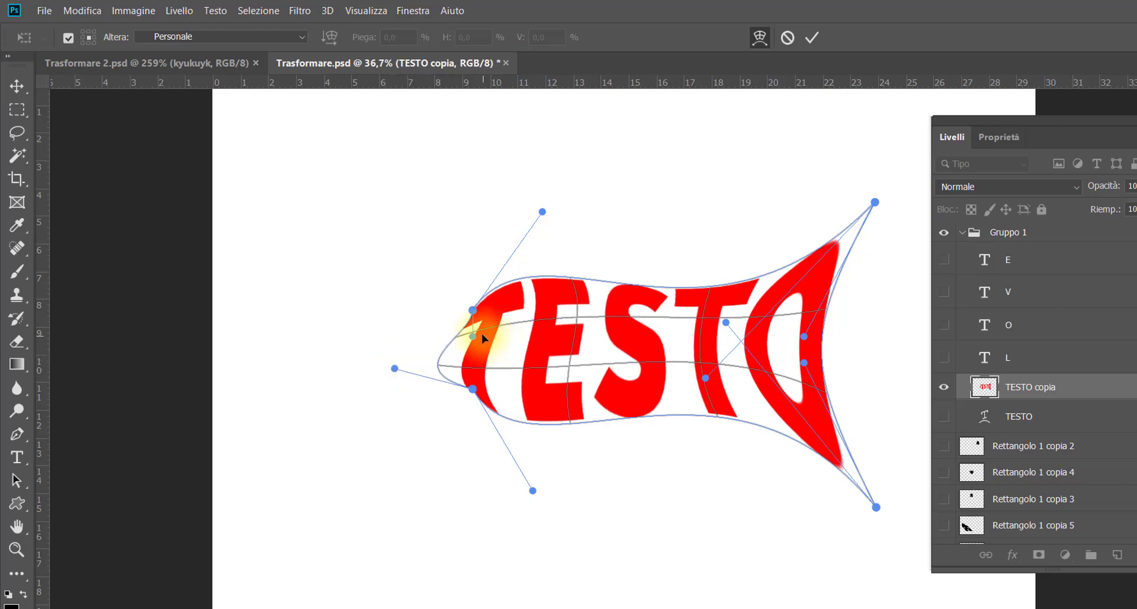
mouse_move(472, 336)
left_mouse_down()
mouse_move(350, 317)
mouse_move(419, 322)
left_mouse_up()
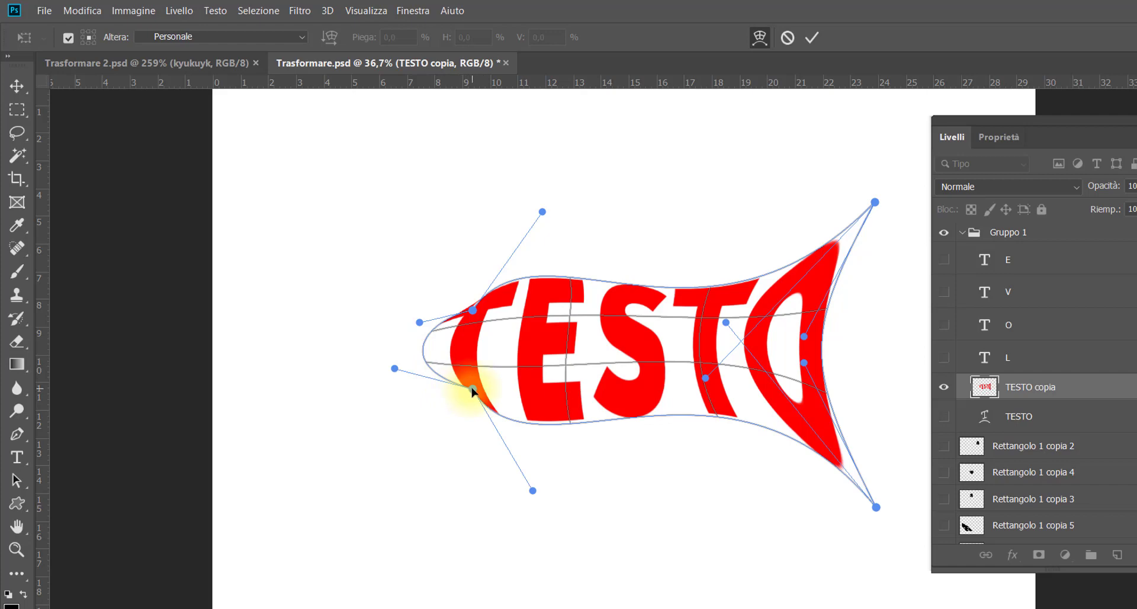
left_click_drag(473, 389, 468, 396)
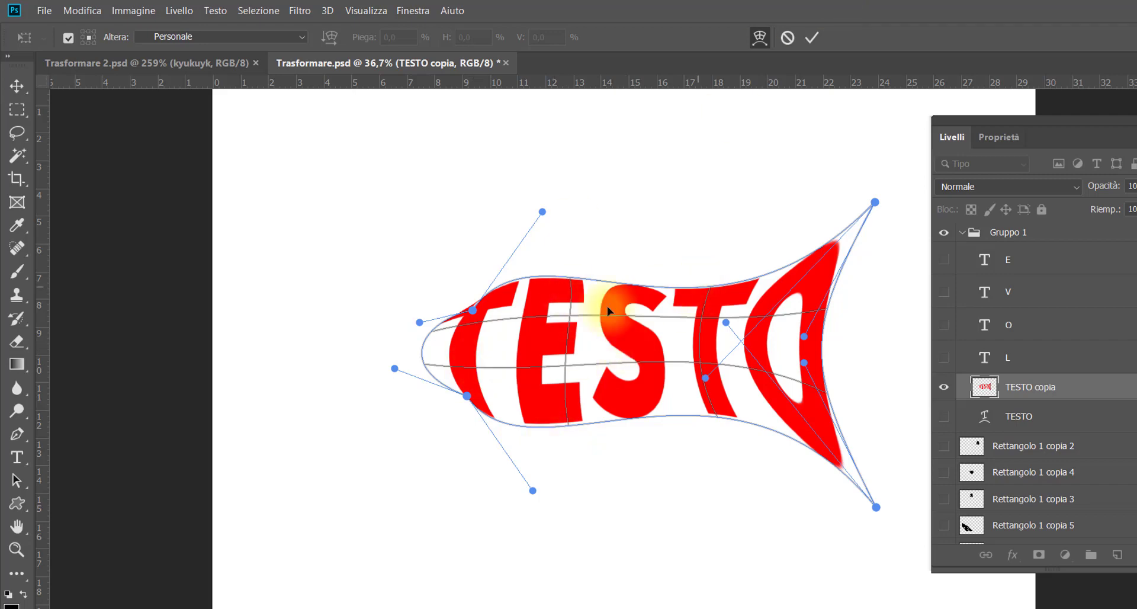
key("Return")
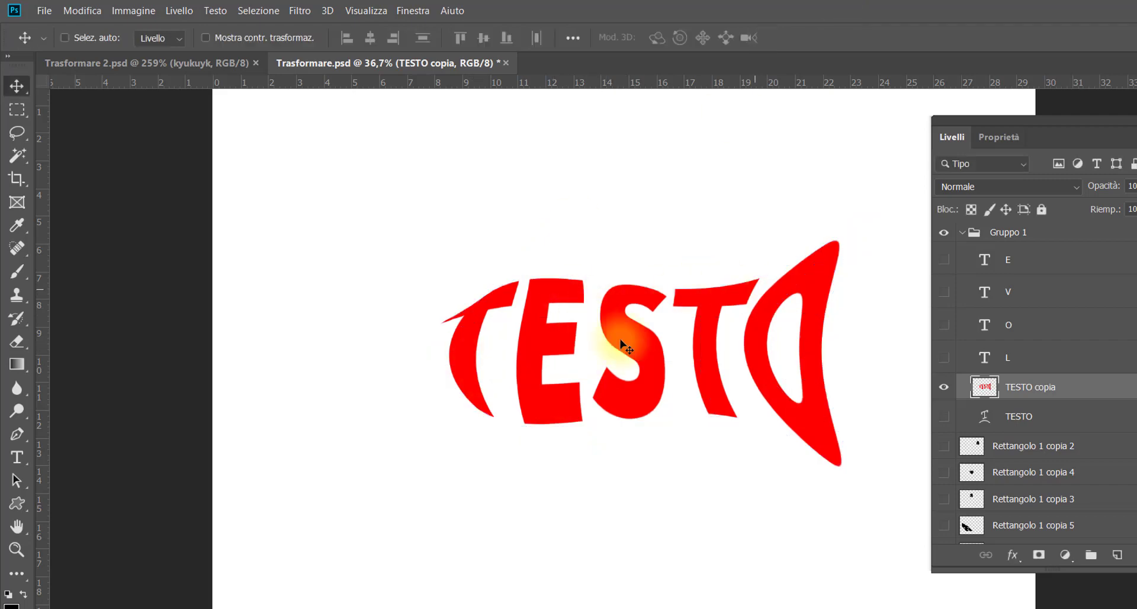
- Hide TESTO copia, show the L, O, V, E letter layers and move them to the canvas centre
left_click(944, 387)
left_click_drag(944, 260, 944, 357)
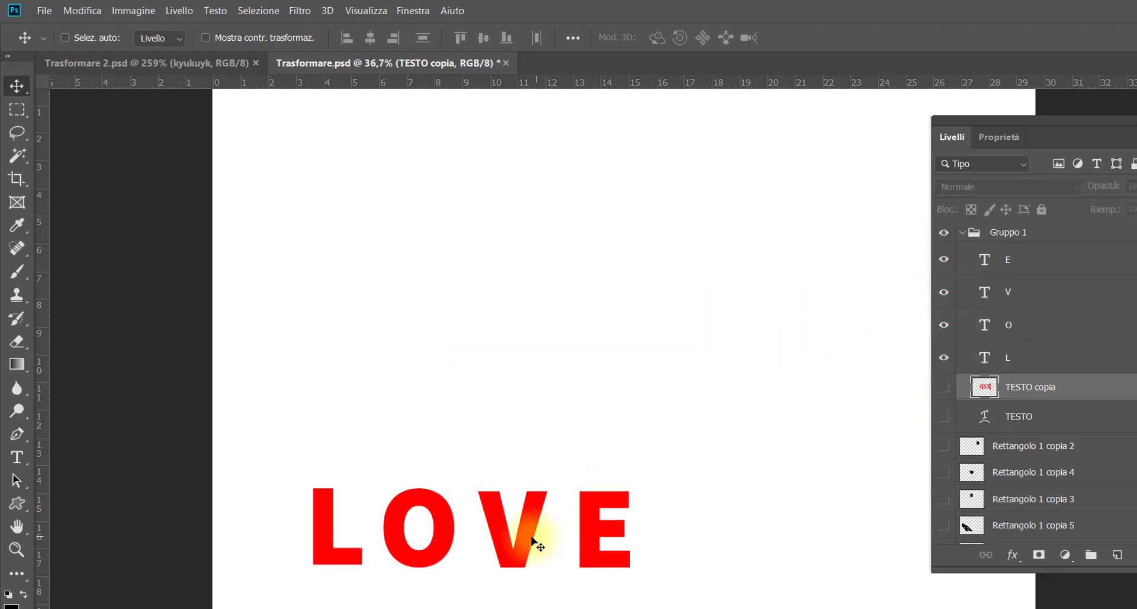
left_click(1030, 273)
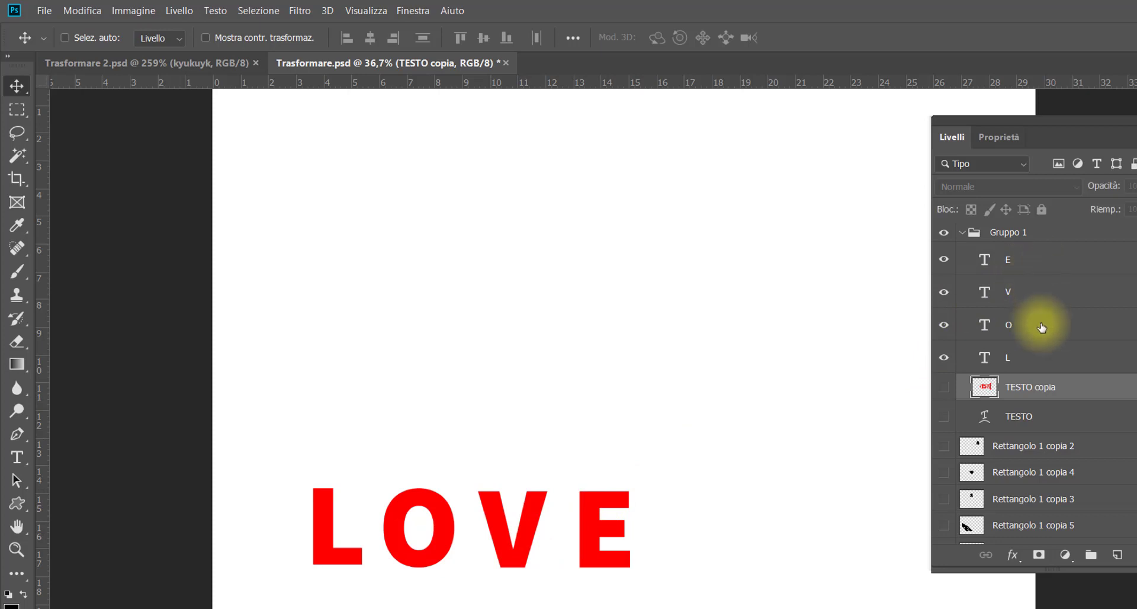
left_click(1037, 361, "shift")
left_click_drag(519, 552, 645, 333)
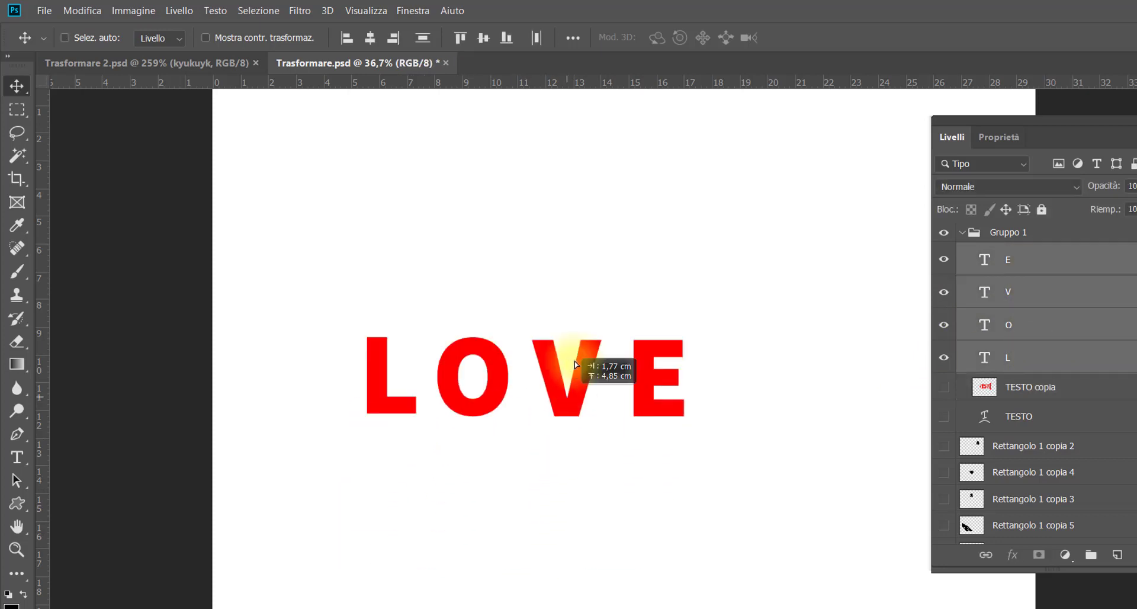
- Rasterize the text of all four LOVE letter layers, leaving only V selected
left_click(1060, 268)
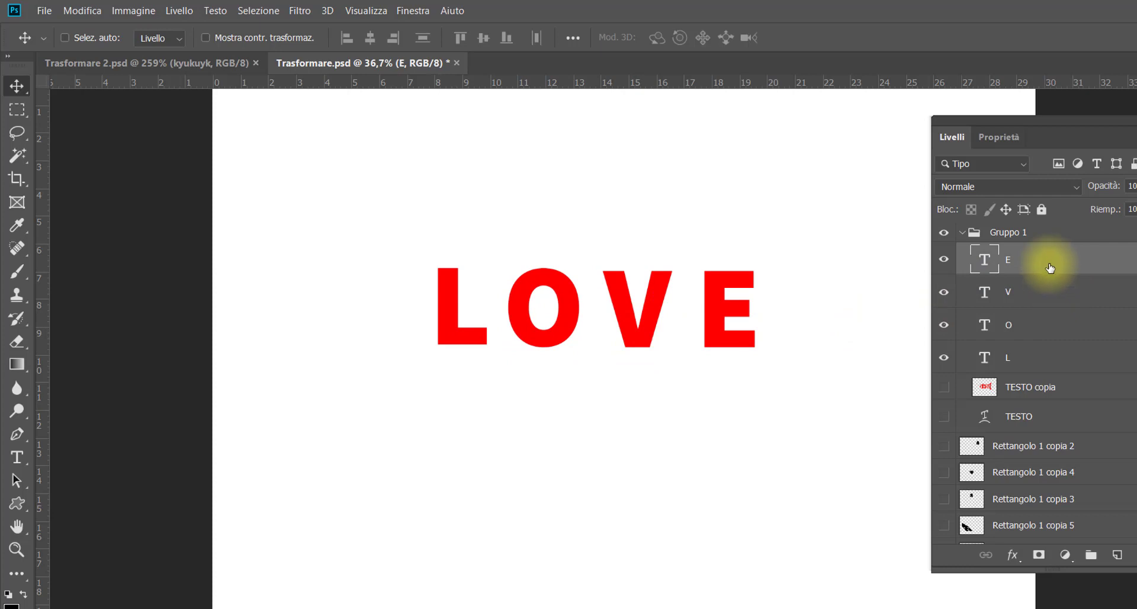
left_click(1036, 363, "shift")
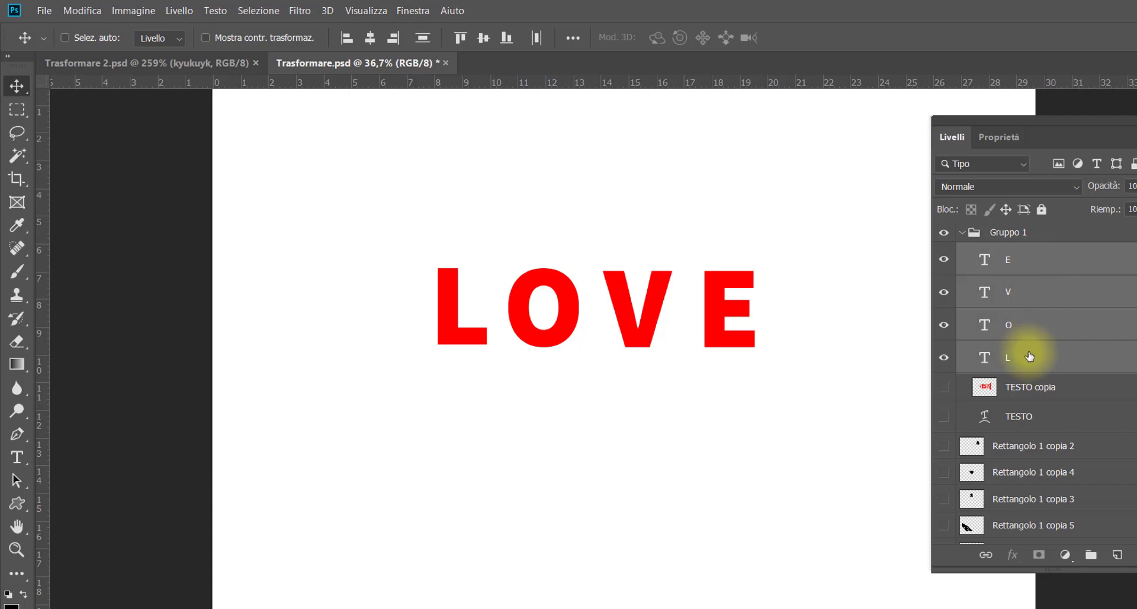
right_click(1028, 287)
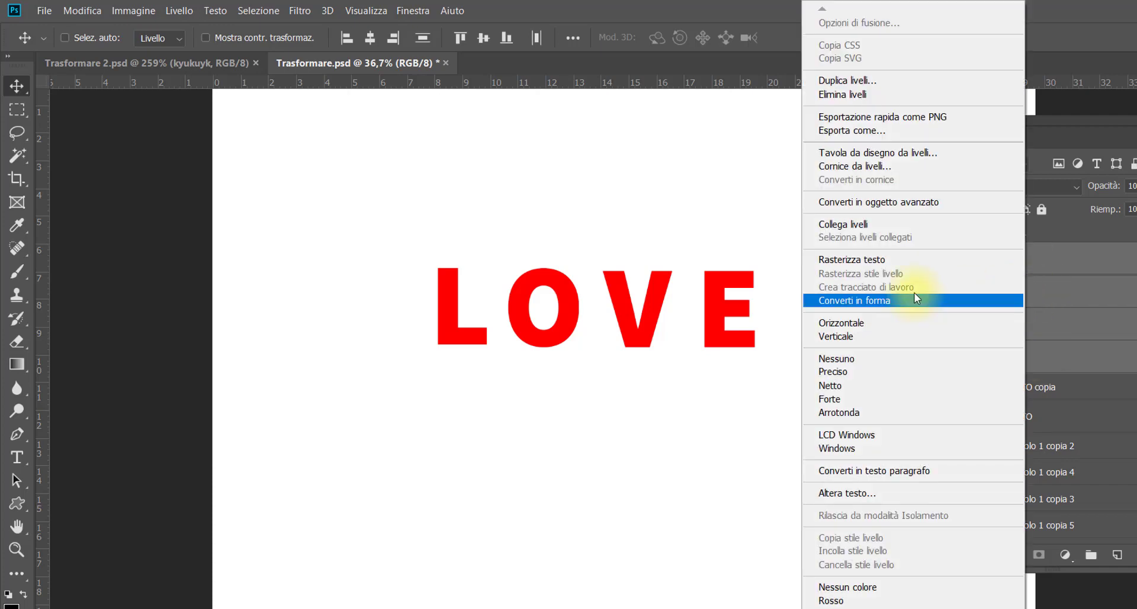
left_click(917, 257)
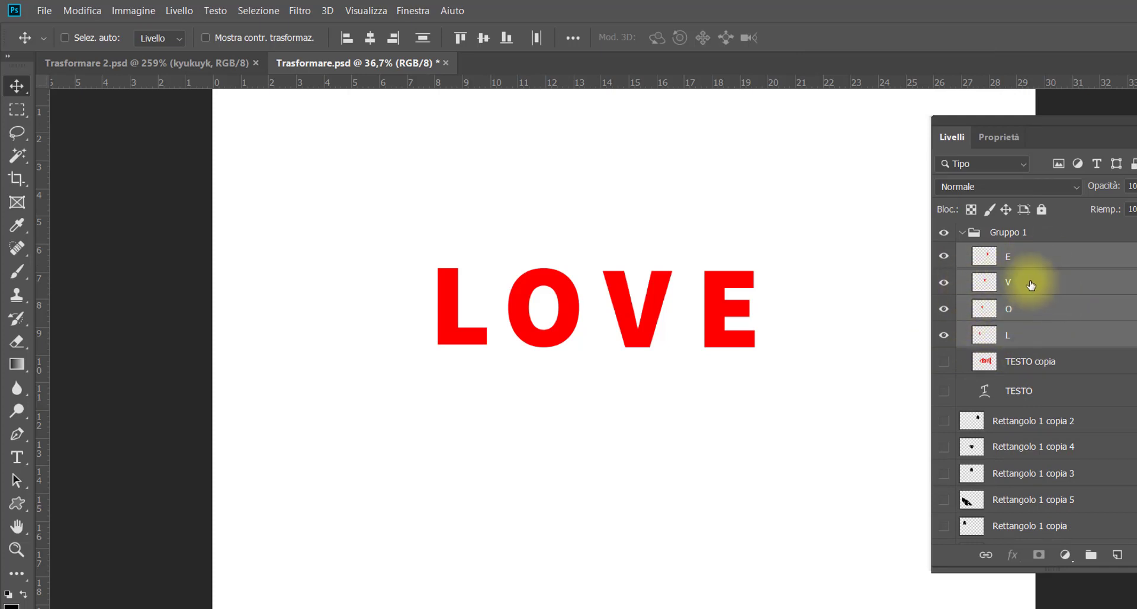
left_click(994, 290)
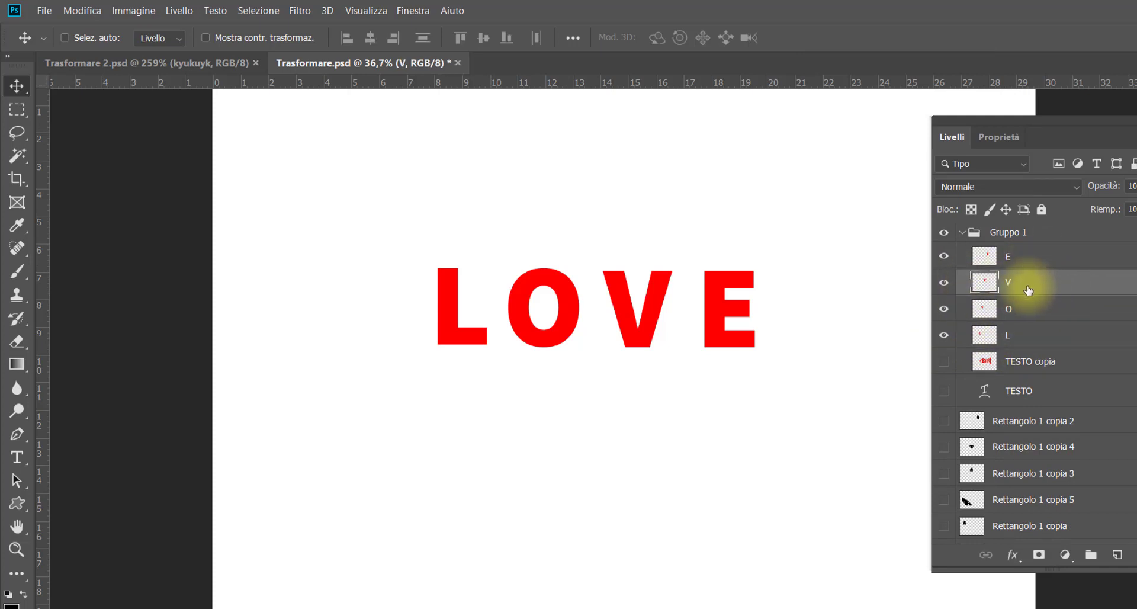
- Warp the V into a wide check-mark, flaring both arms up and stretching its point down-right
key("ctrl+t")
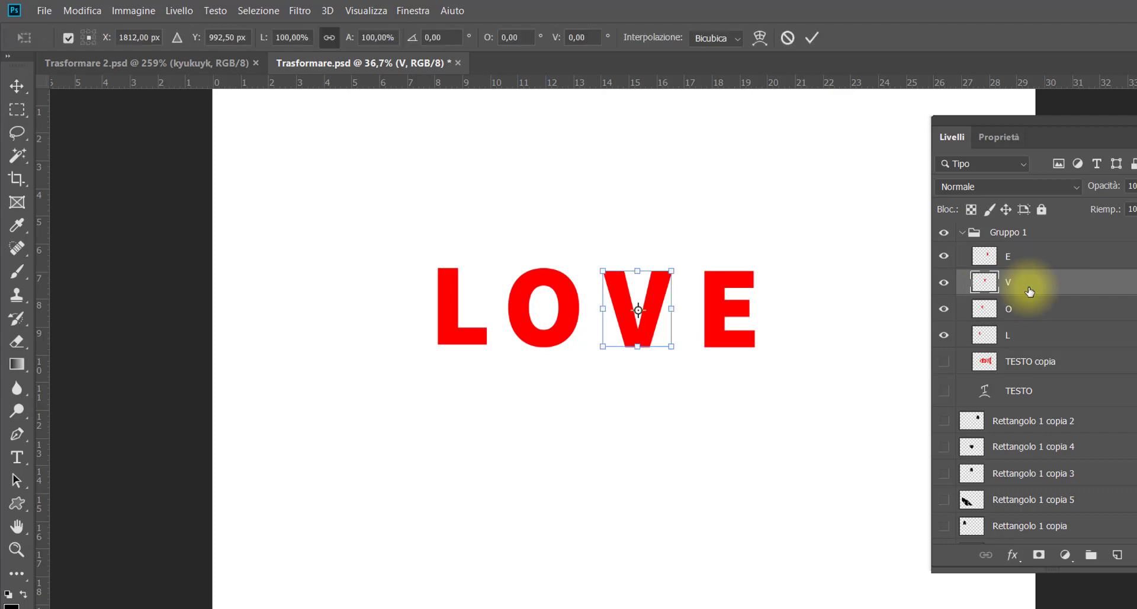
right_click(619, 321)
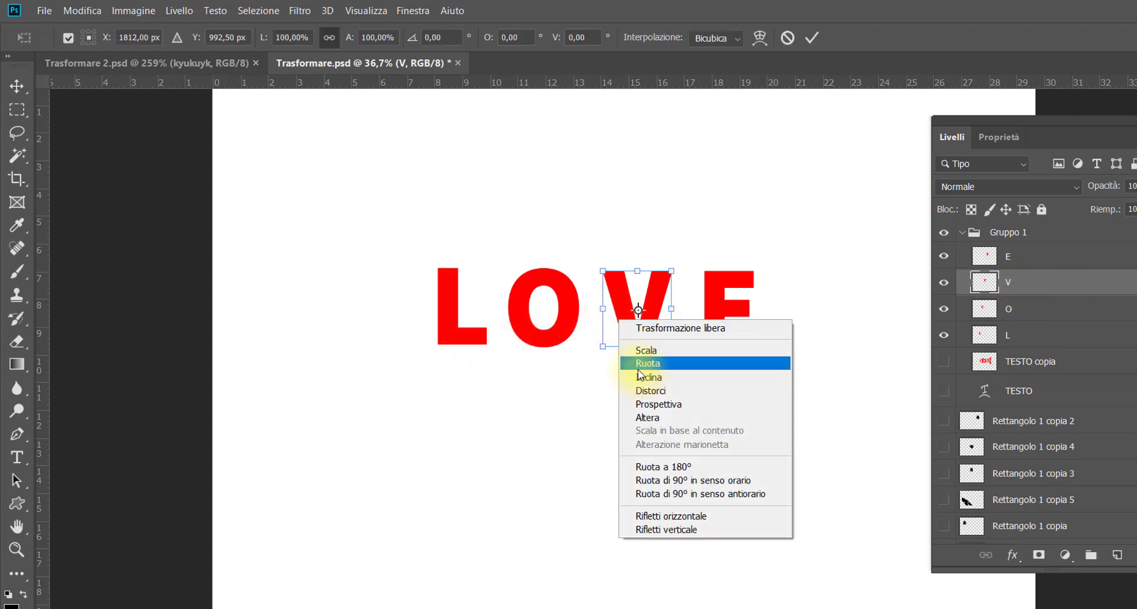
left_click(639, 416)
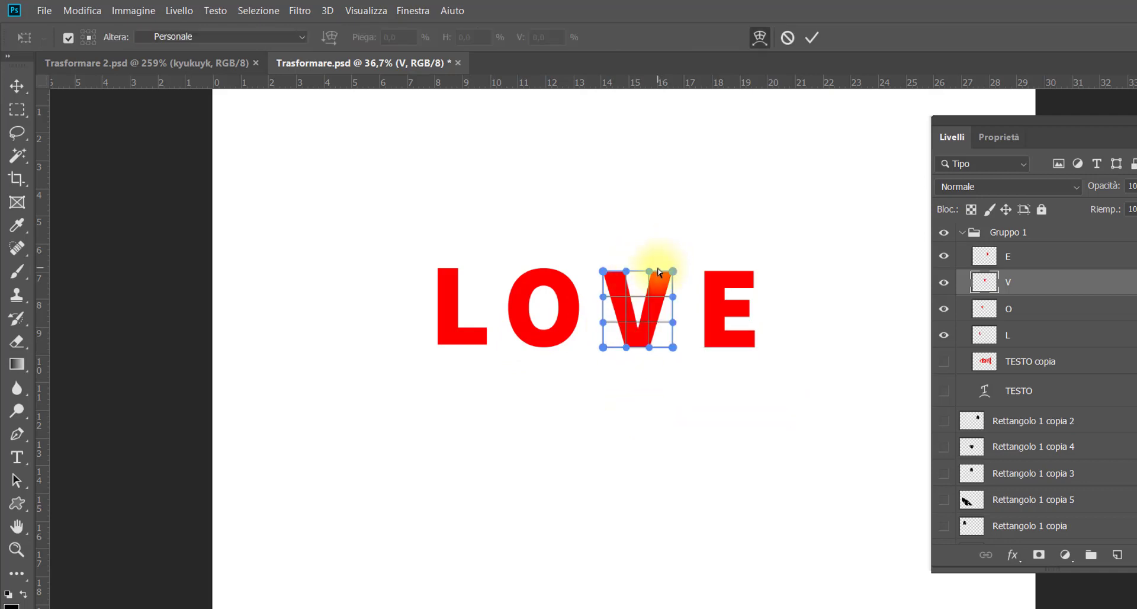
left_click_drag(673, 271, 765, 210)
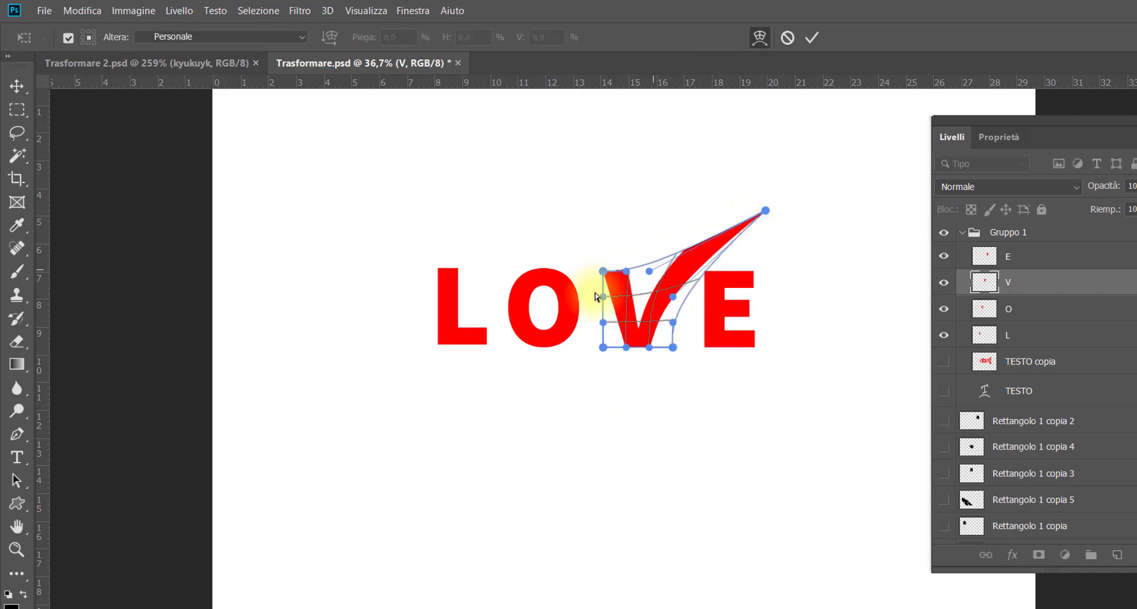
left_click_drag(603, 271, 536, 228)
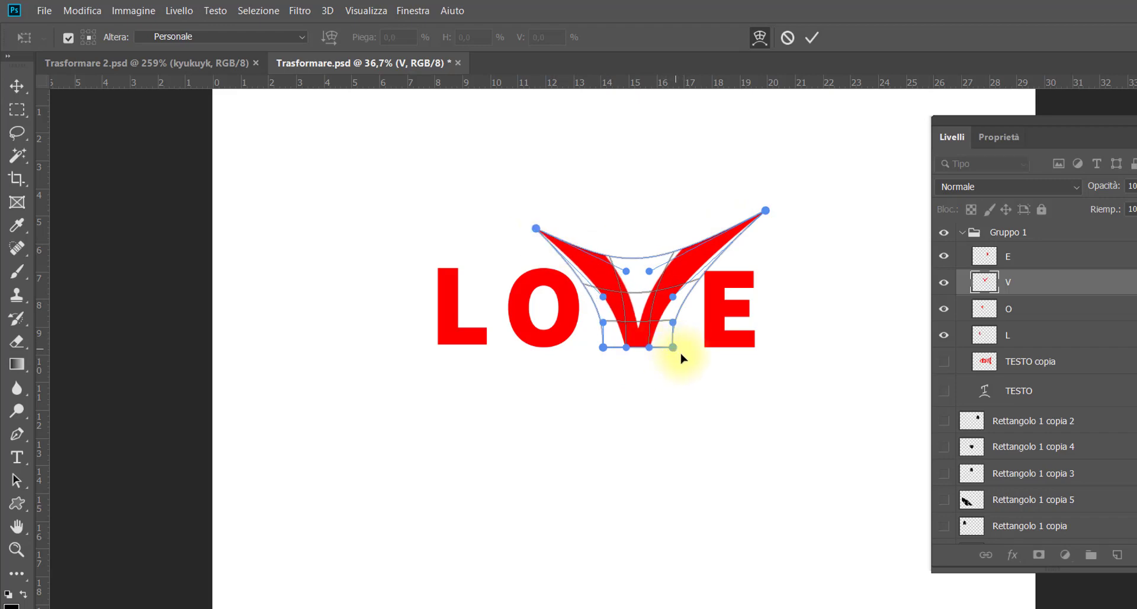
left_click_drag(674, 347, 732, 410)
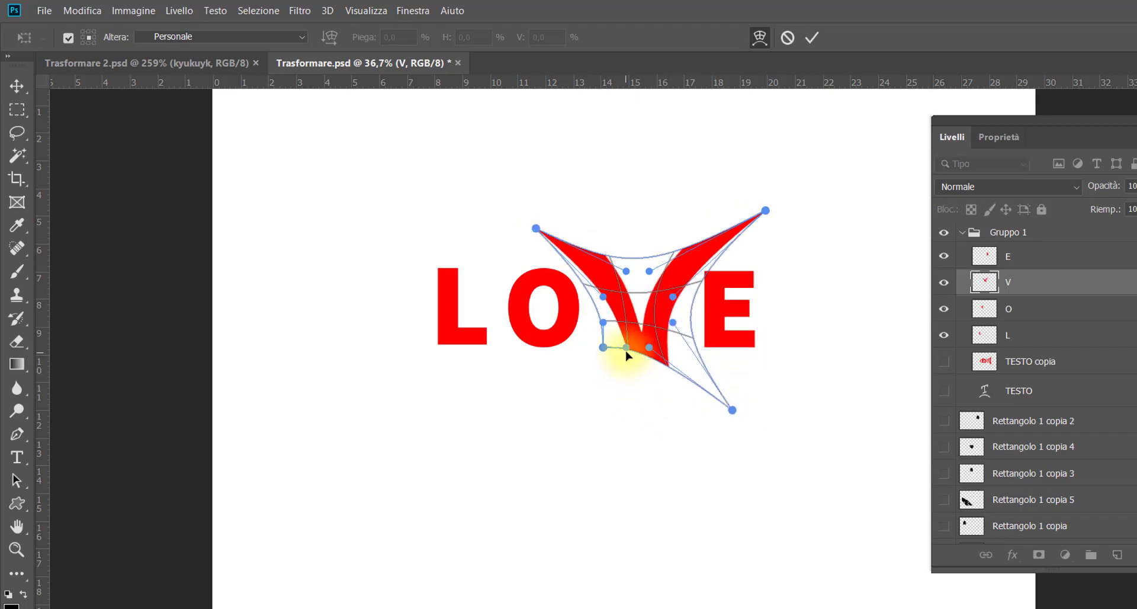
left_click_drag(626, 348, 622, 374)
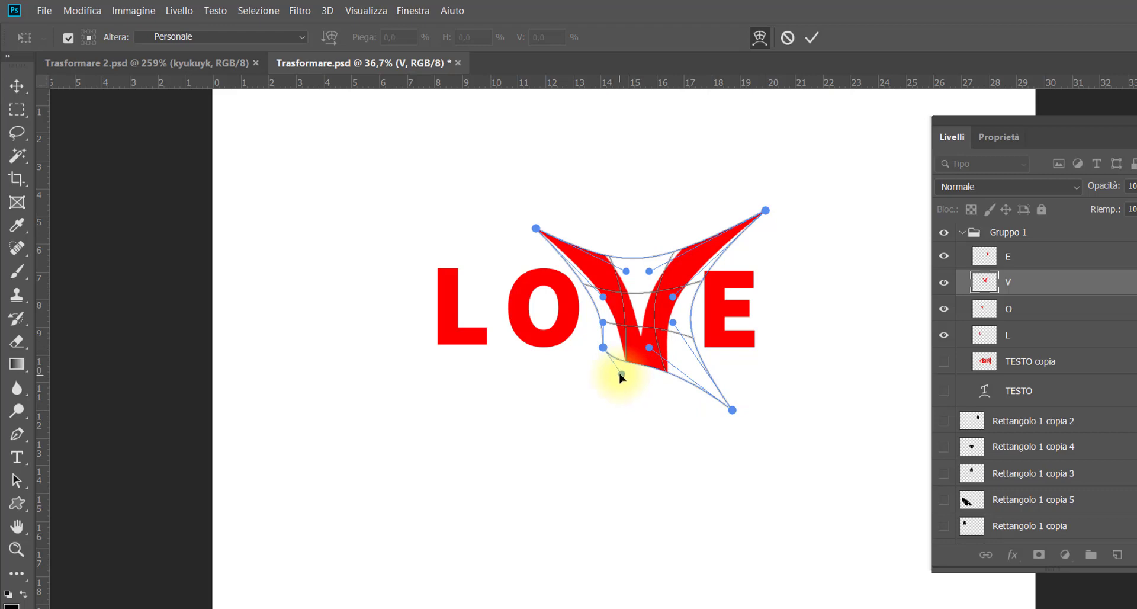
key("Return")
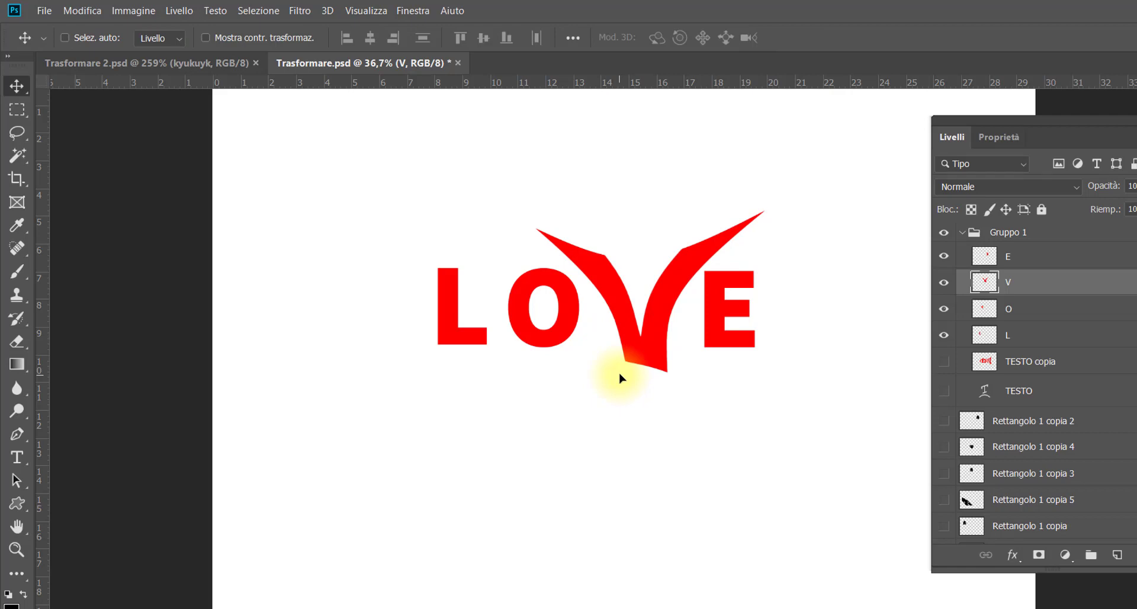
- Abandon a new transform on the warped V and bring up Trasformare 2.psd
key("ctrl+t")
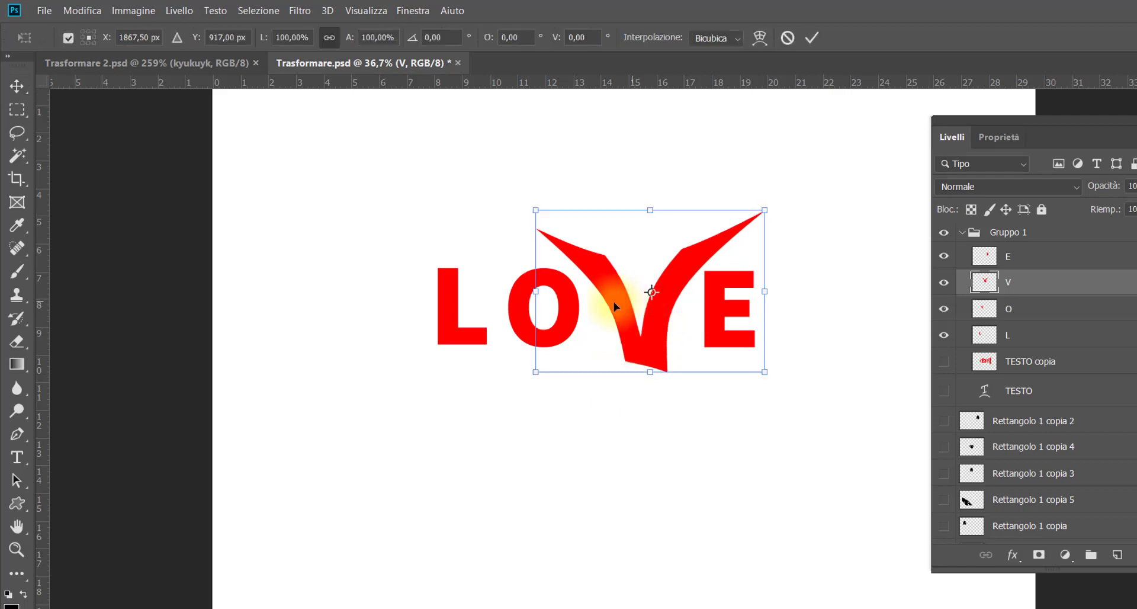
right_click(615, 300)
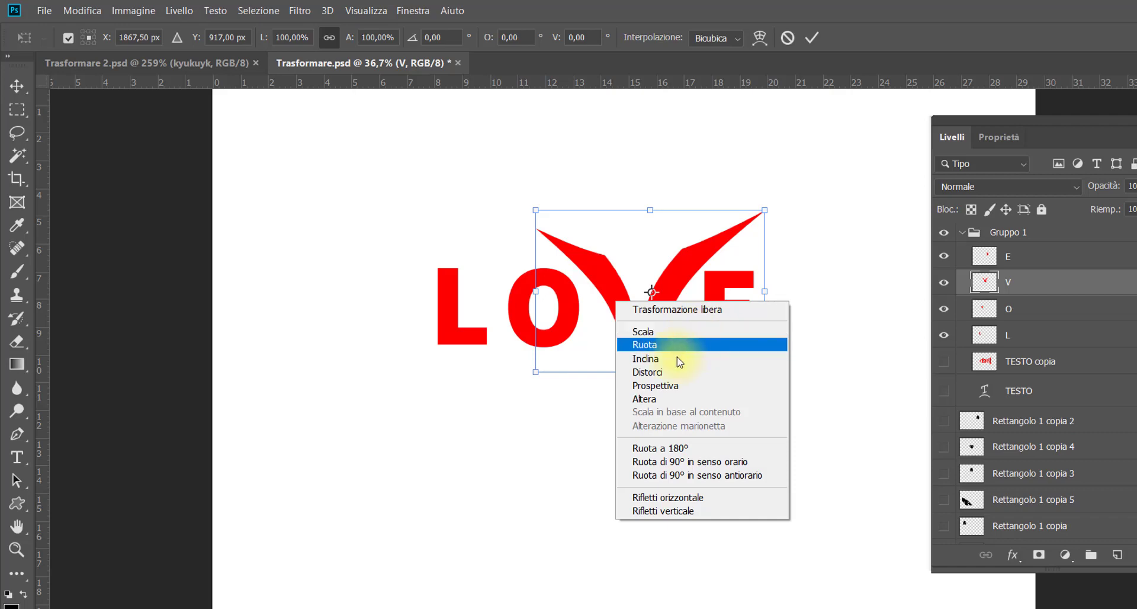
left_click(613, 286)
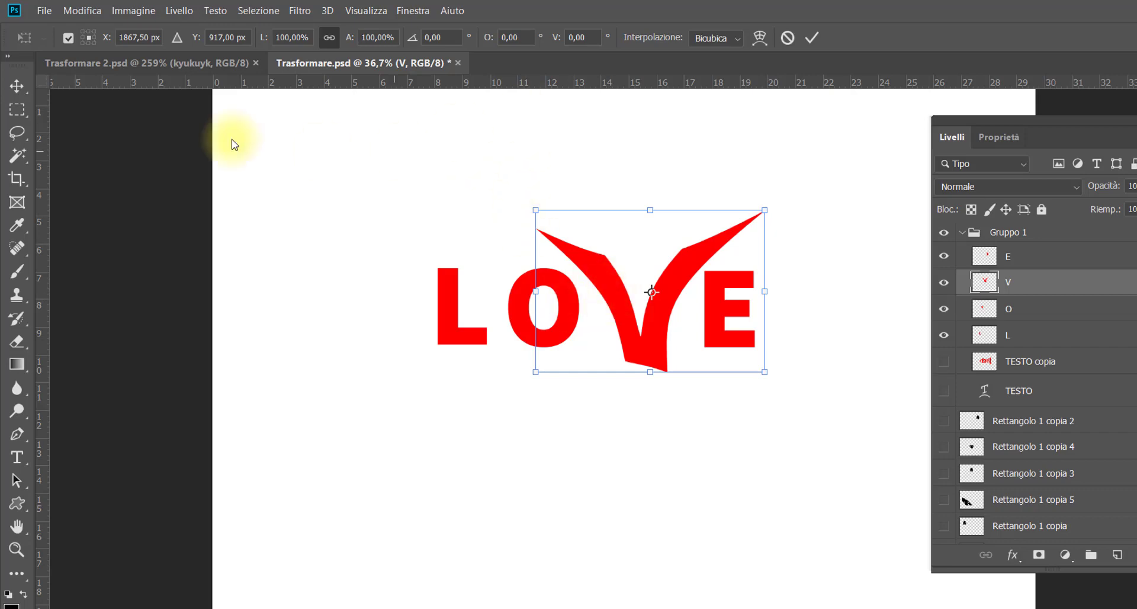
left_click(155, 63)
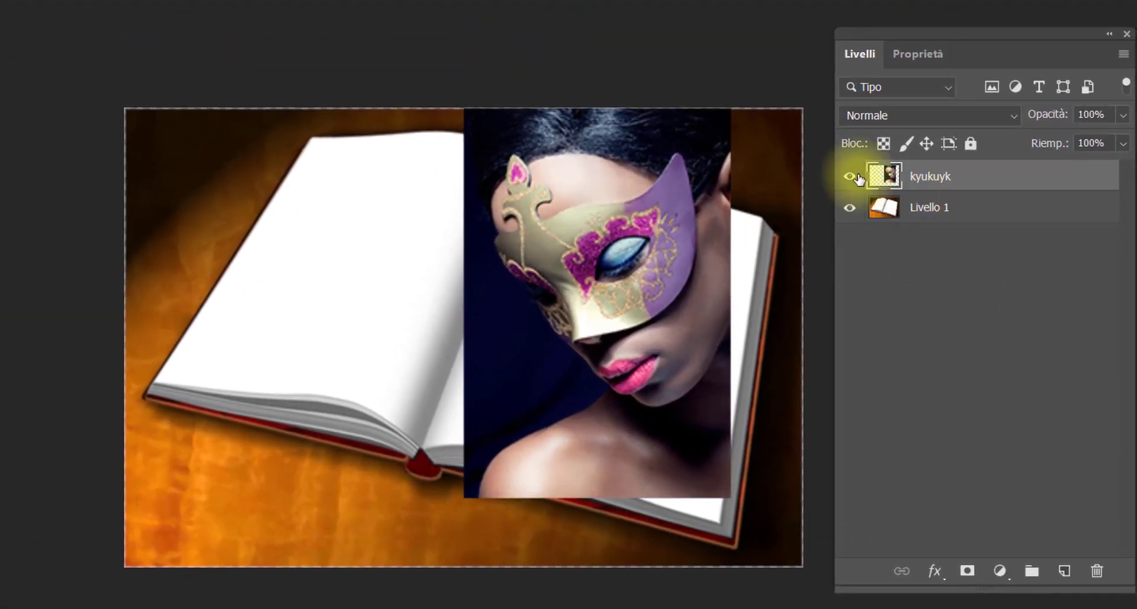
- Rotate the kyukuyk photo clockwise to match the page tilt and nudge it down-right
left_click(850, 176)
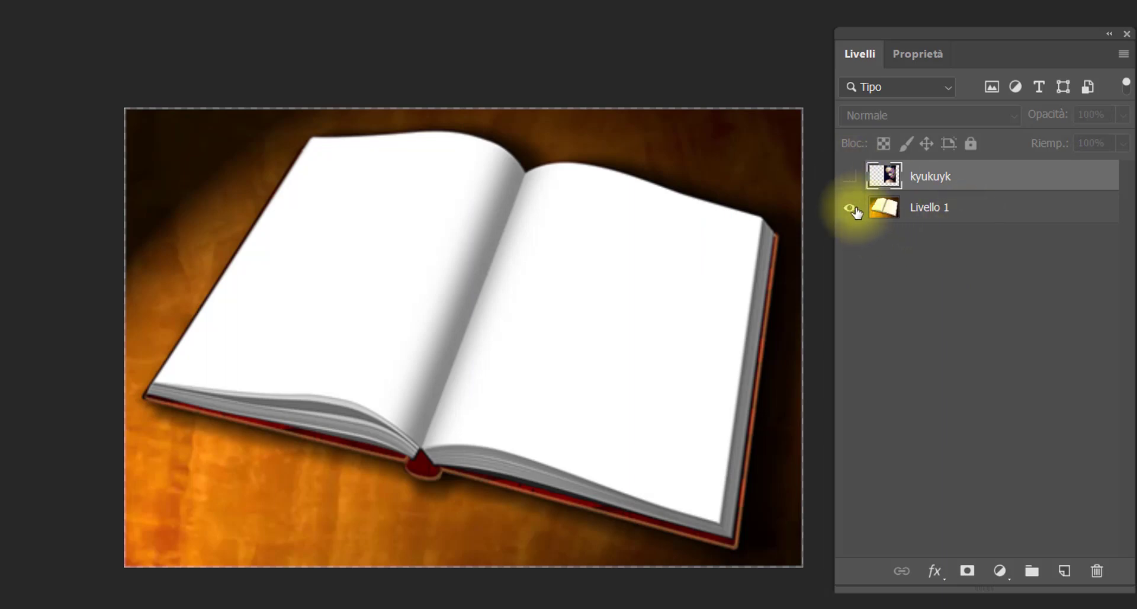
left_click(849, 180)
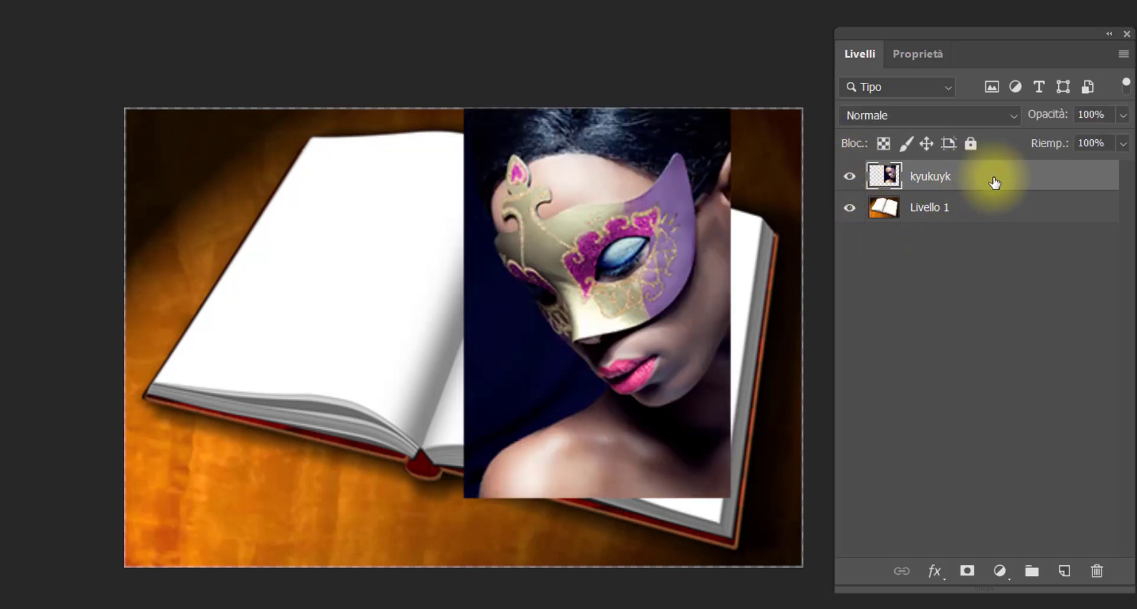
key("ctrl+t")
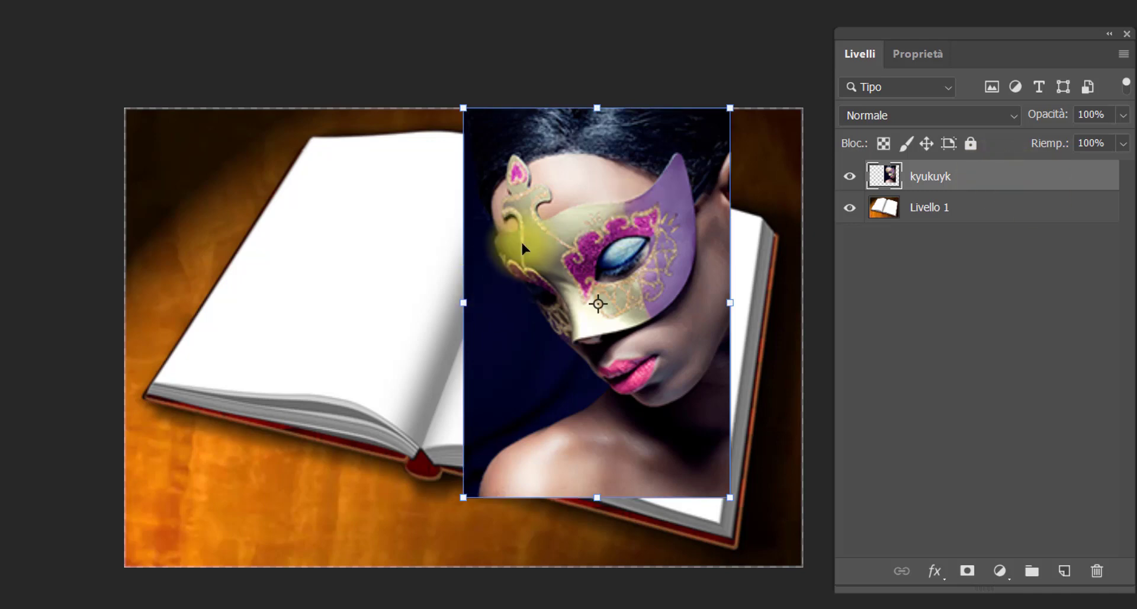
right_click(520, 240)
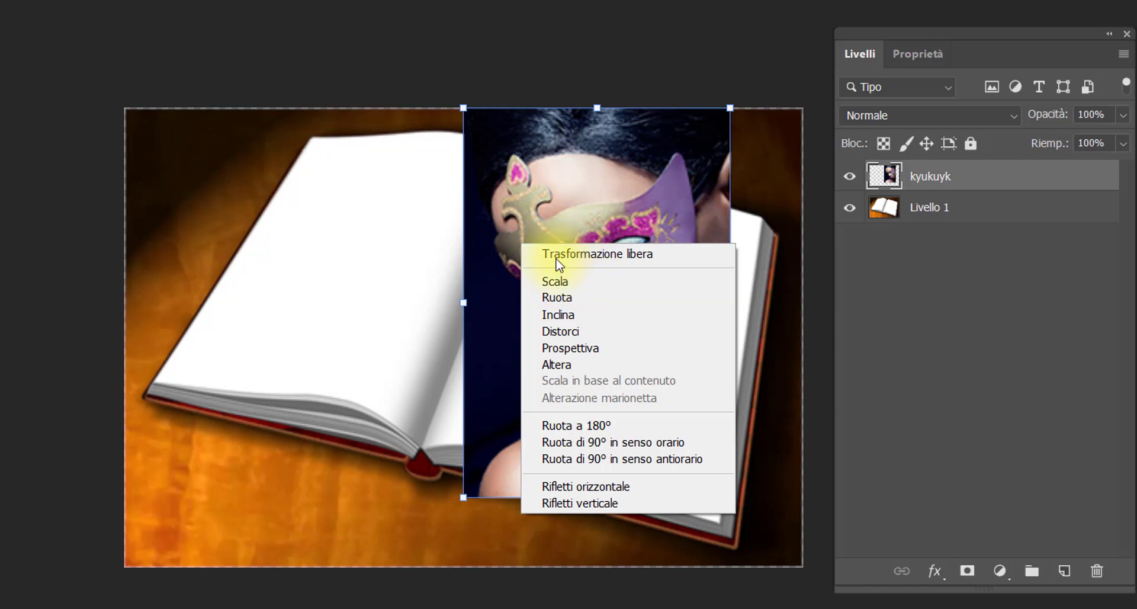
left_click(590, 298)
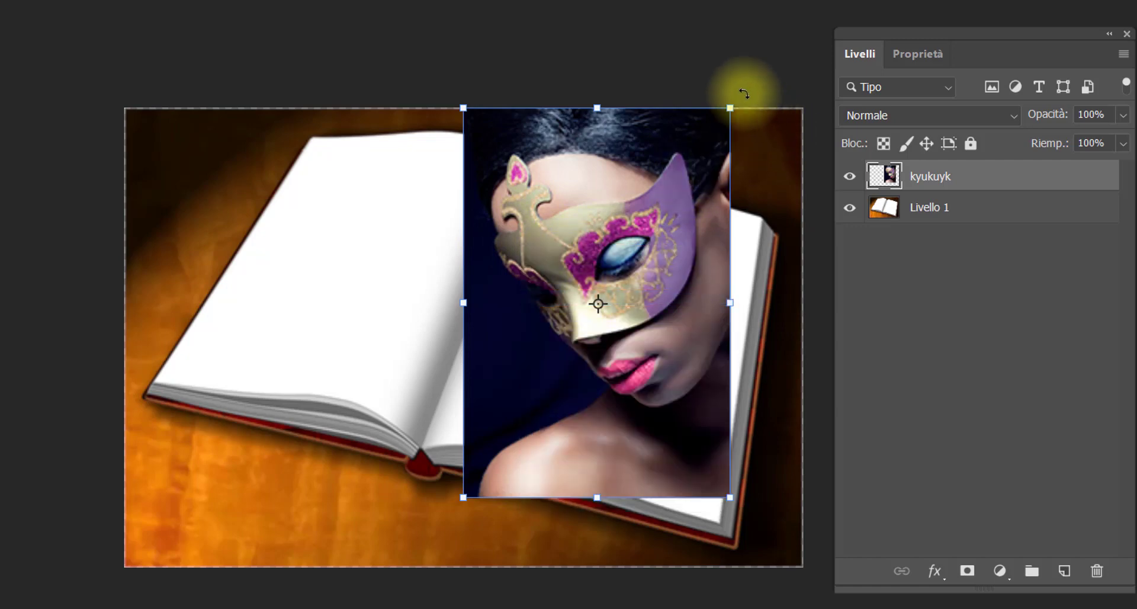
left_click_drag(744, 93, 762, 132)
left_click_drag(650, 257, 651, 280)
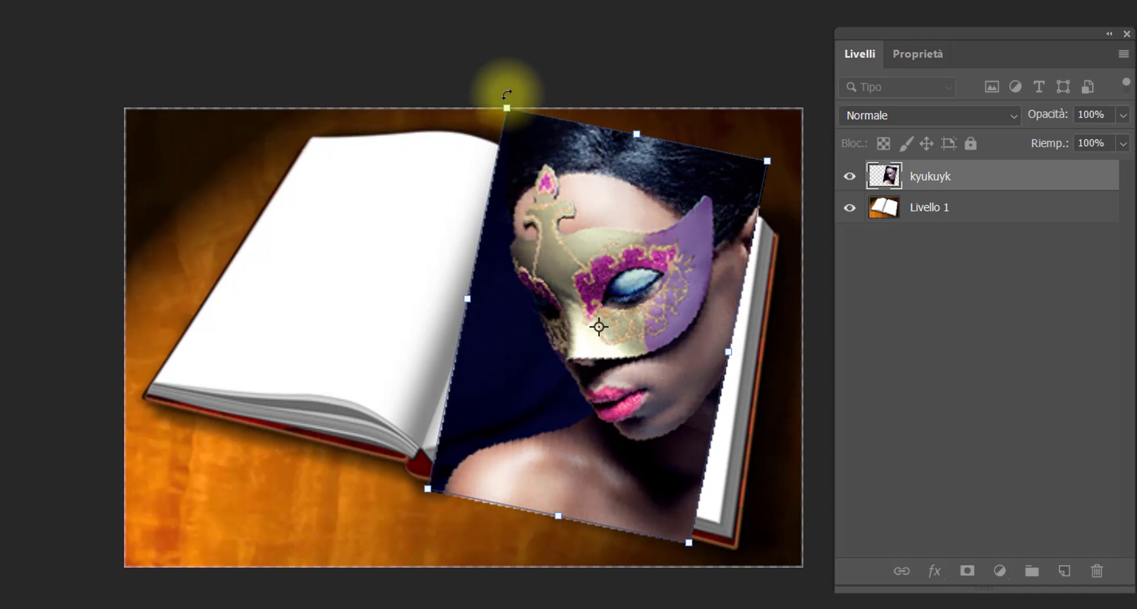
- Distort the photo's four corners onto the right page's corners and the spine
right_click(537, 232)
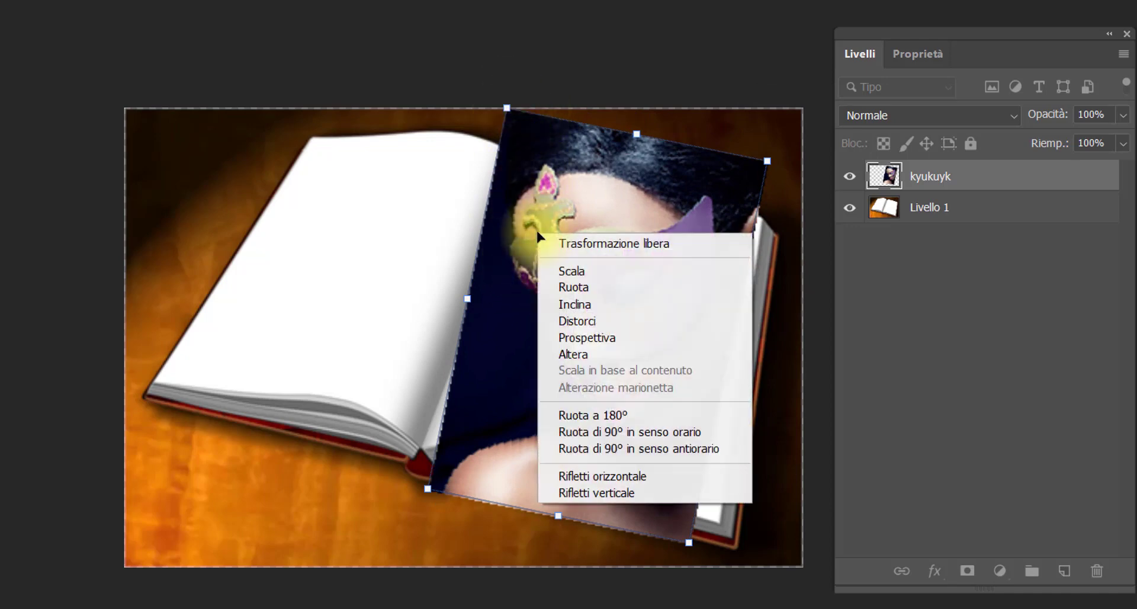
left_click(574, 252)
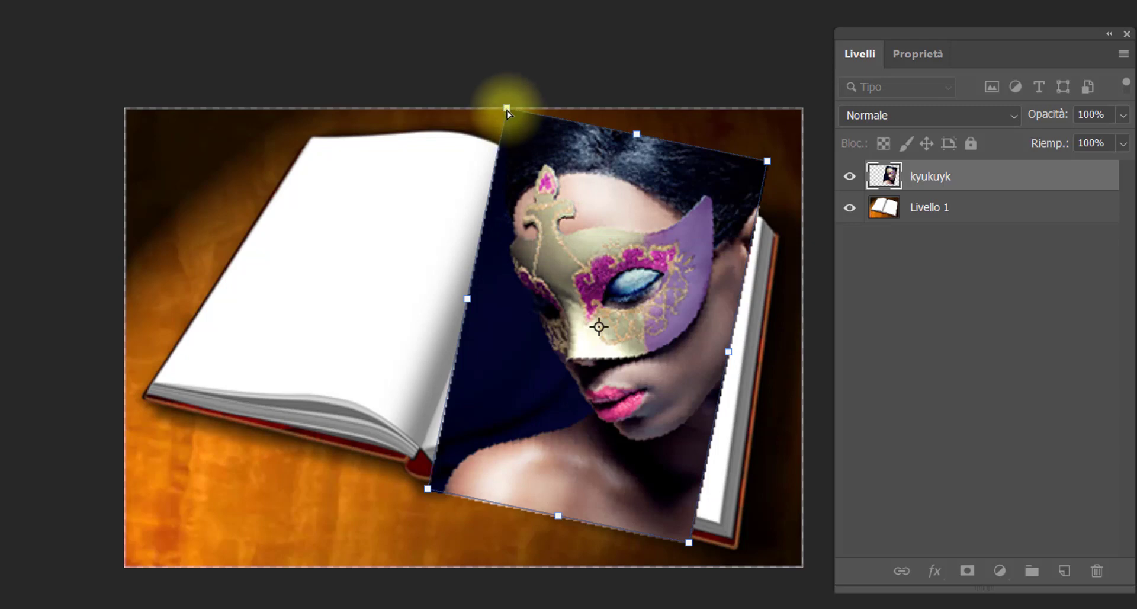
left_click_drag(506, 109, 499, 139)
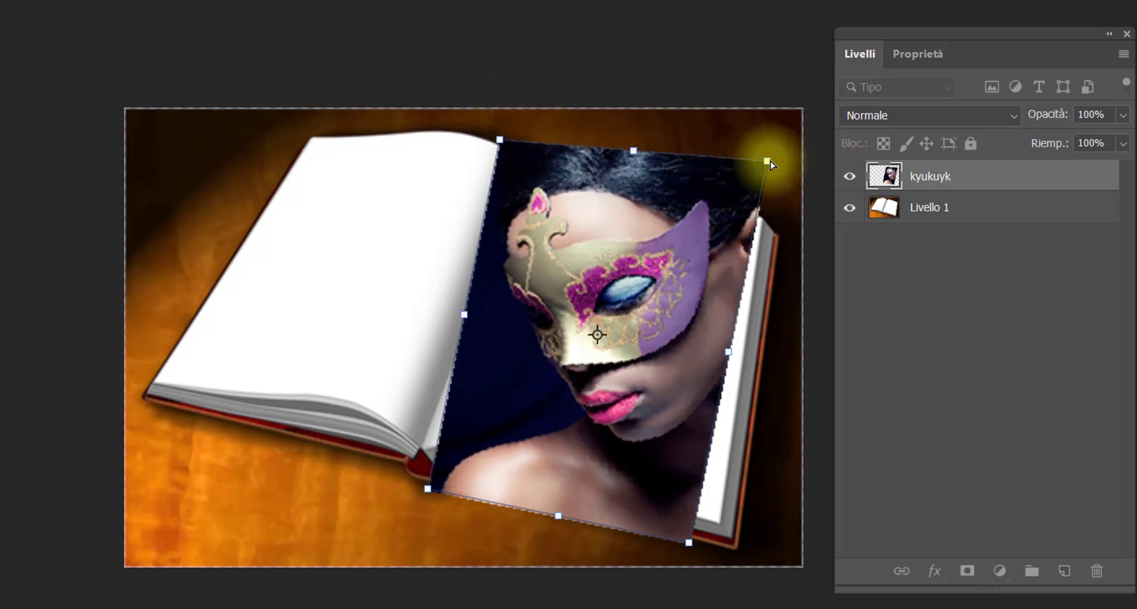
left_click_drag(770, 162, 764, 205)
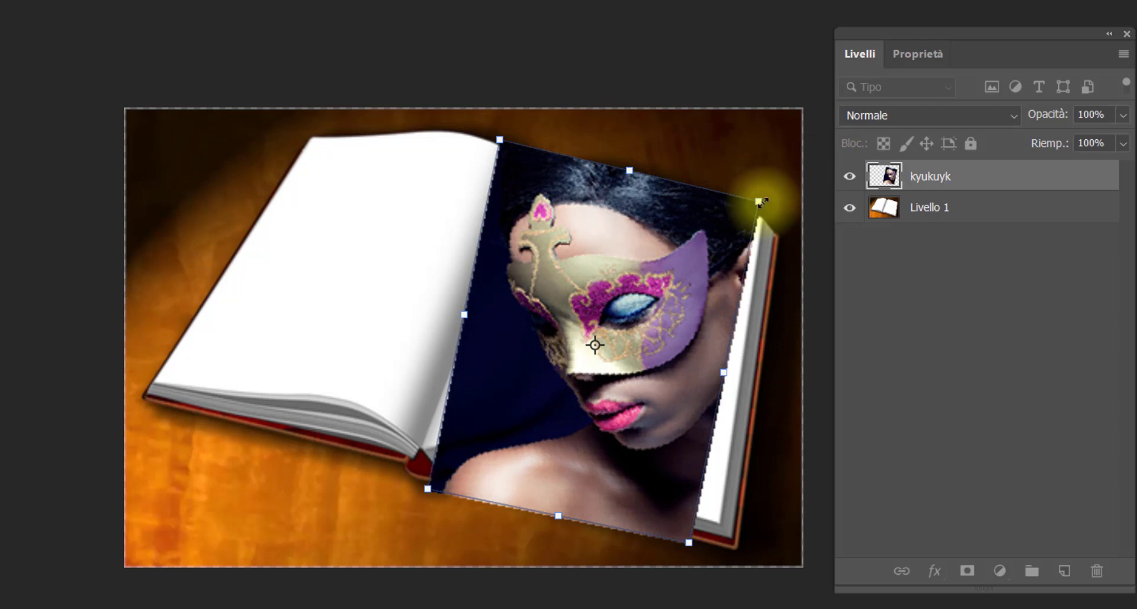
left_click_drag(427, 490, 436, 442)
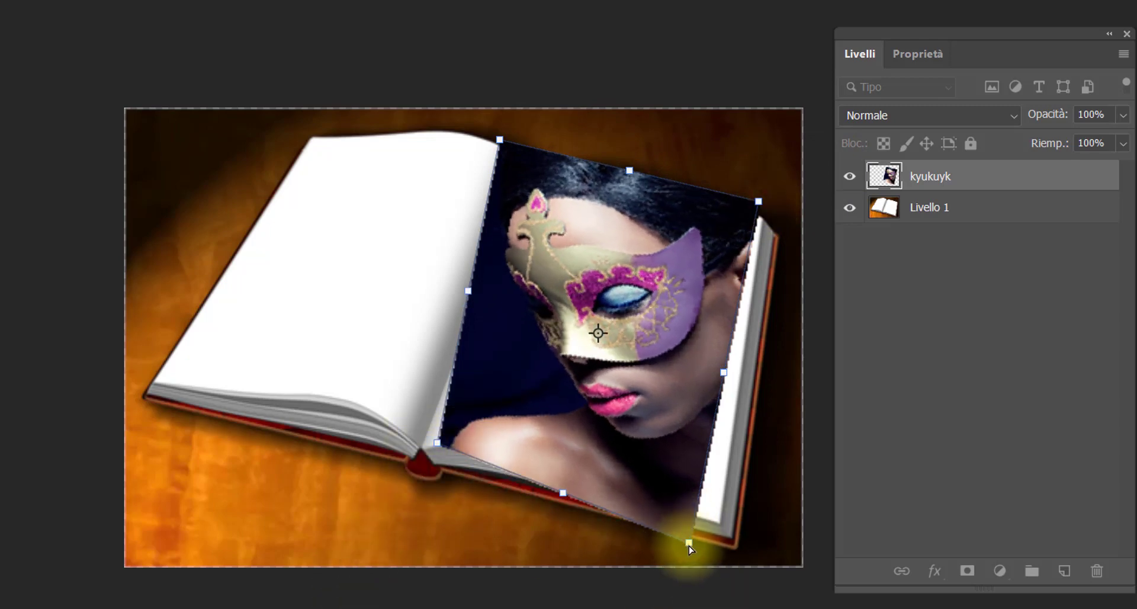
left_click_drag(689, 542, 730, 514)
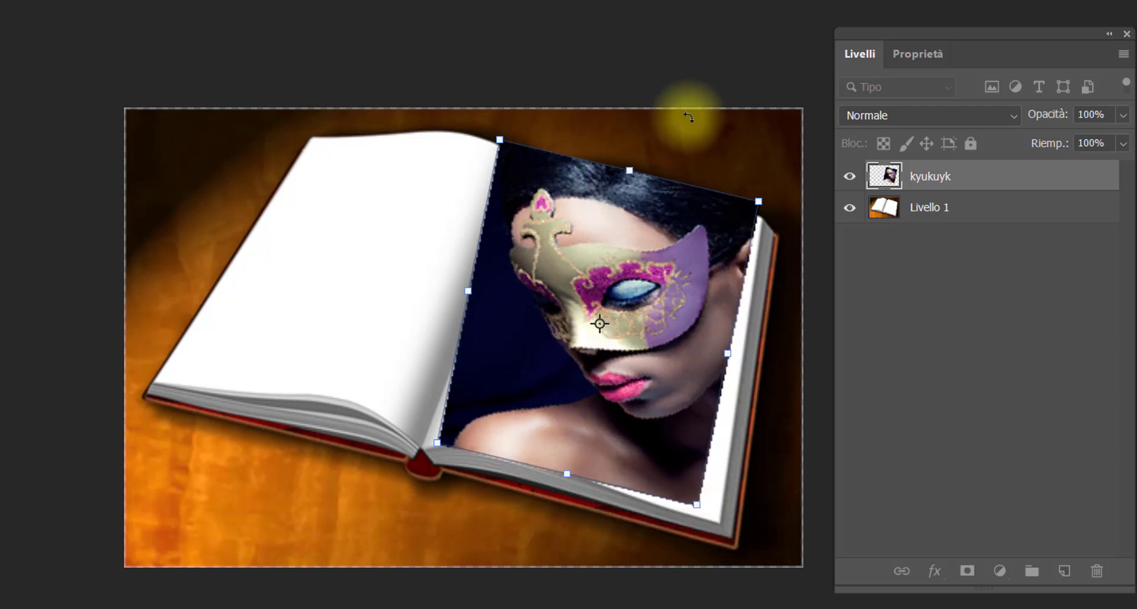
left_click_drag(501, 142, 525, 144)
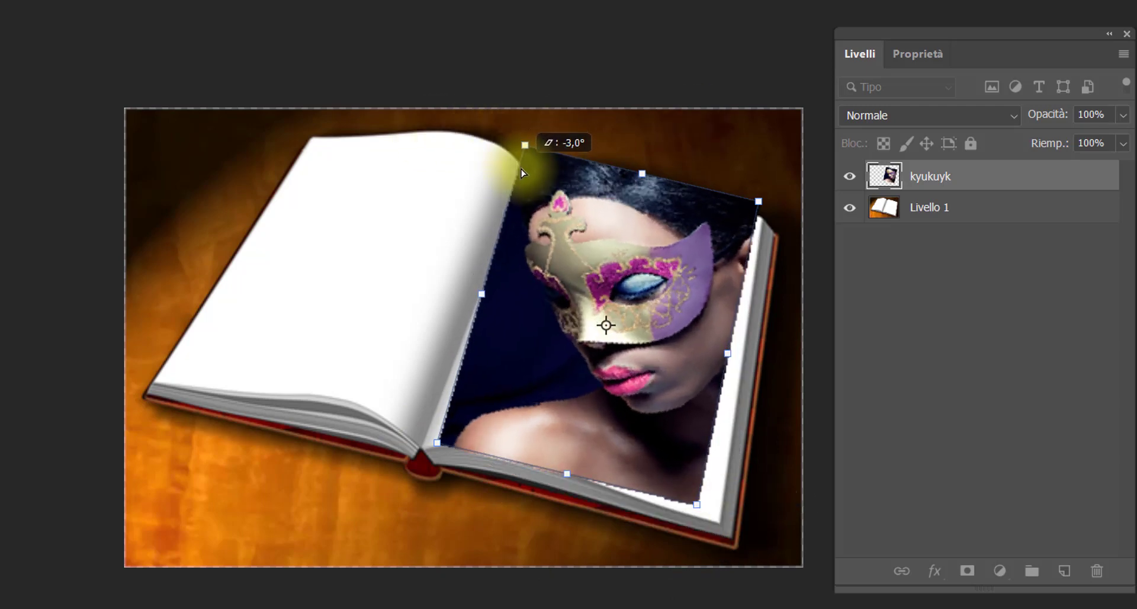
left_click_drag(758, 202, 757, 214)
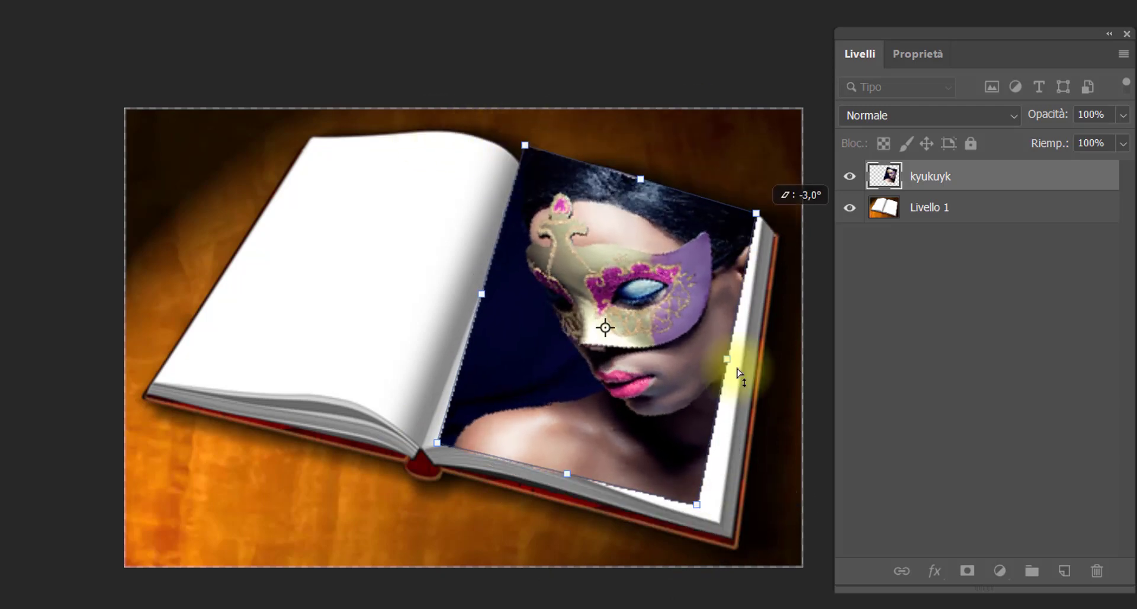
left_click_drag(727, 362, 727, 365)
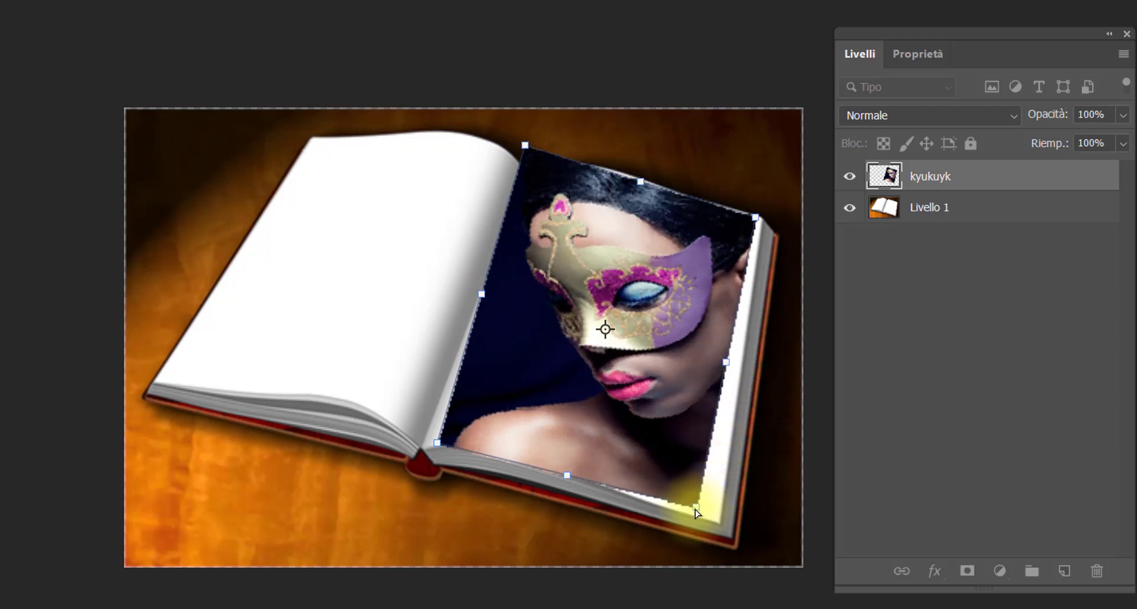
left_click_drag(696, 510, 718, 512)
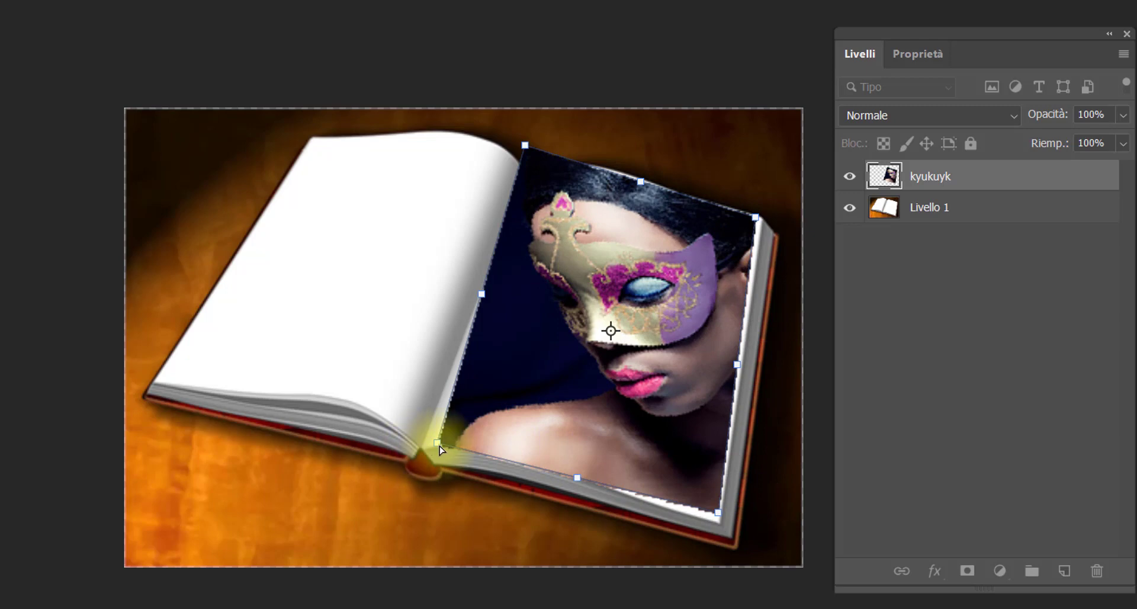
left_click_drag(438, 445, 425, 440)
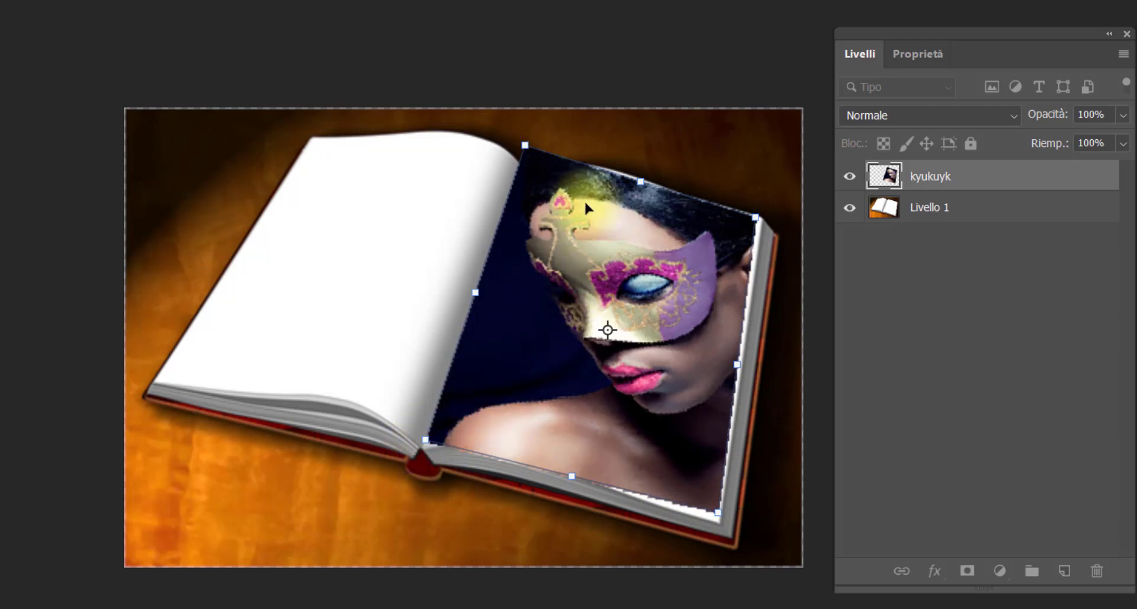
- Put the photo on a warp grid, setting its corners and curving the bottom edge toward the spine
right_click(573, 242)
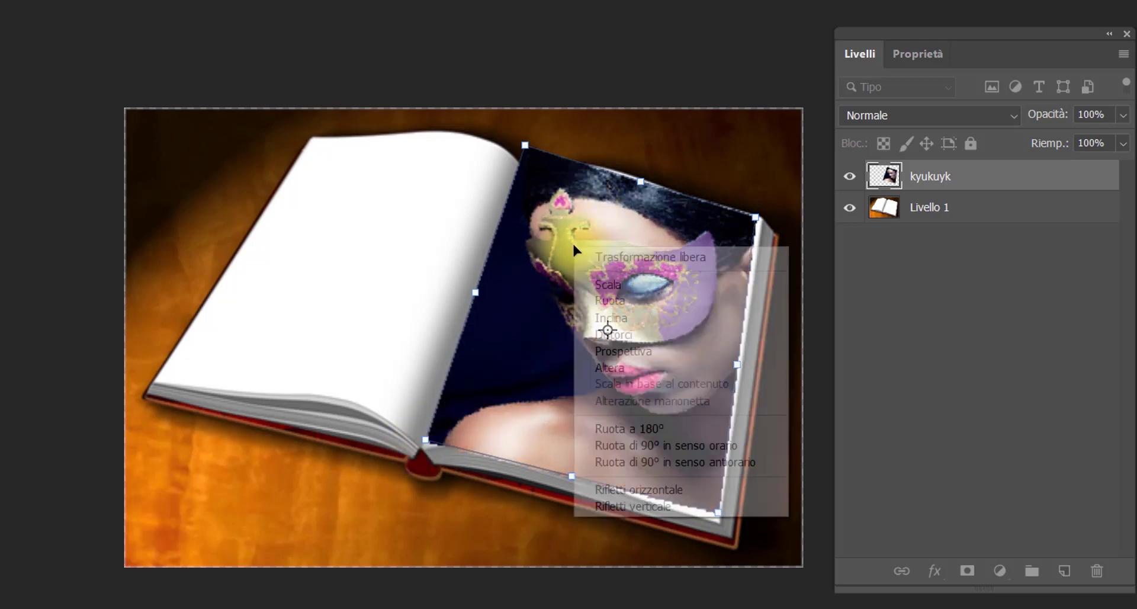
left_click(635, 369)
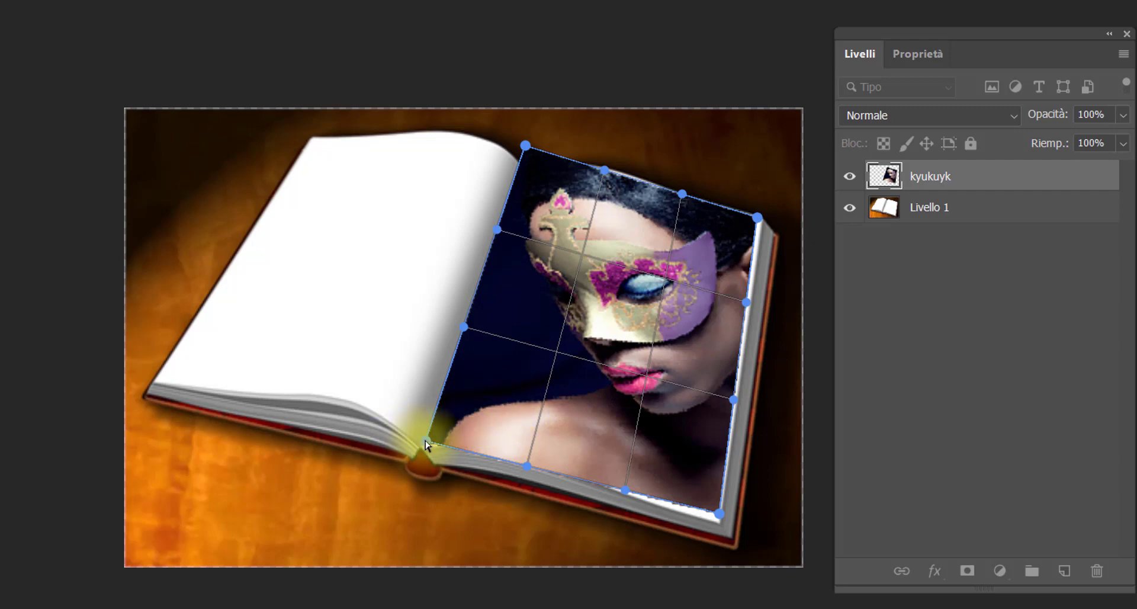
left_click_drag(427, 443, 425, 446)
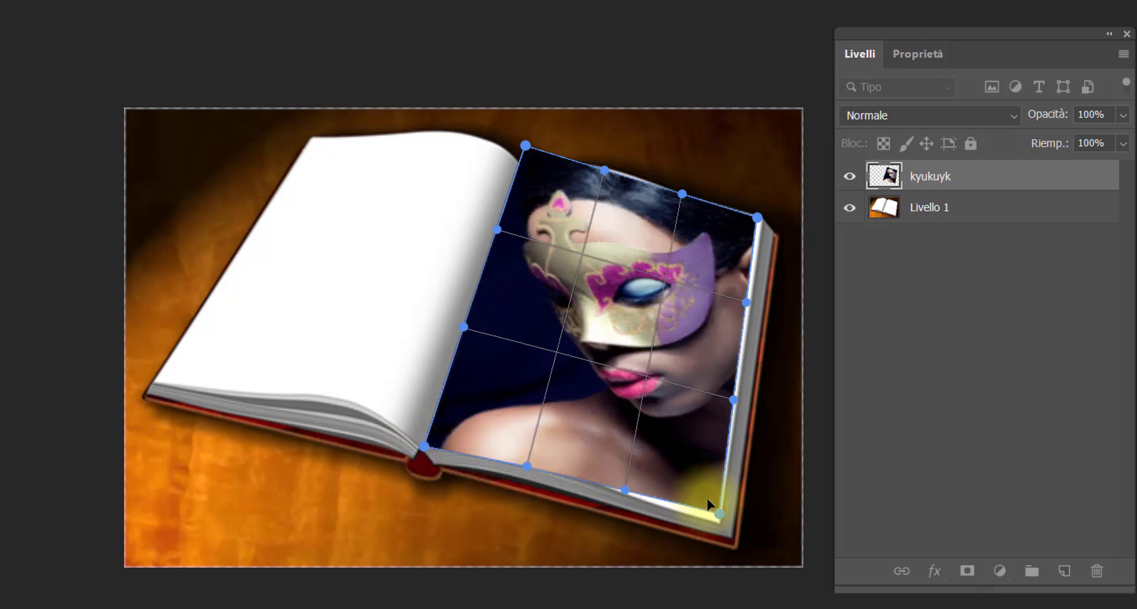
left_click_drag(719, 513, 724, 526)
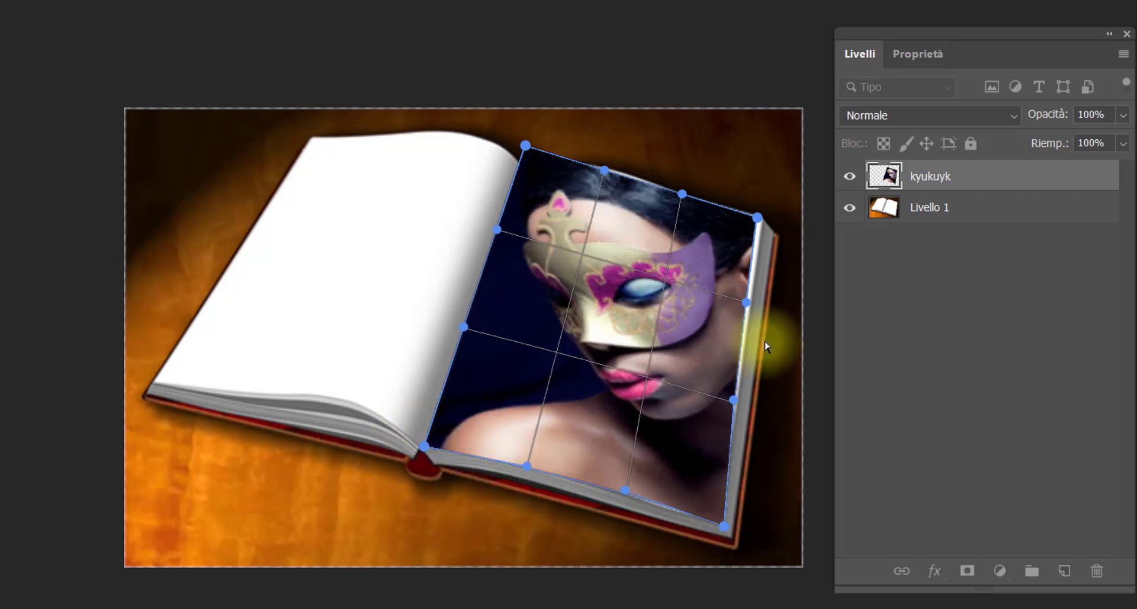
left_click_drag(757, 218, 764, 218)
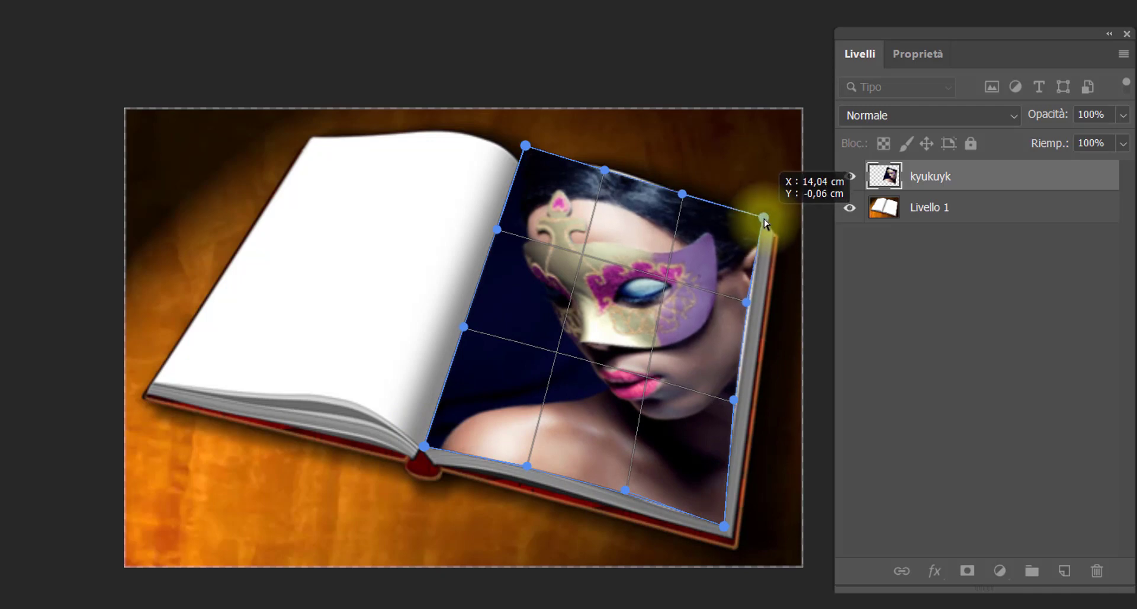
left_click_drag(625, 489, 629, 492)
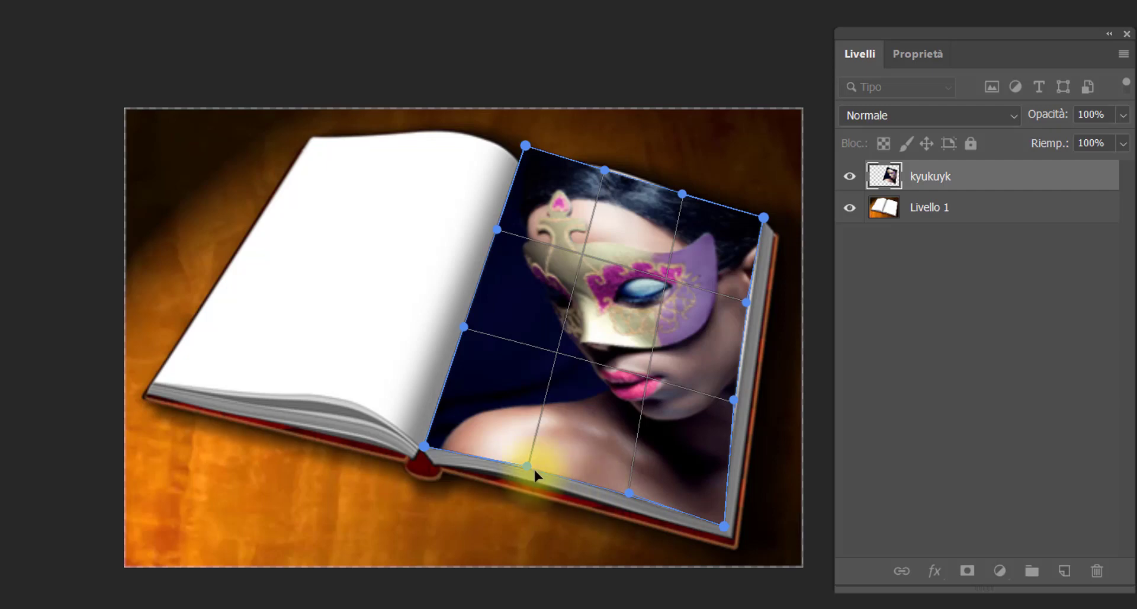
mouse_move(528, 465)
left_mouse_down()
mouse_move(513, 439)
mouse_move(475, 430)
left_mouse_up()
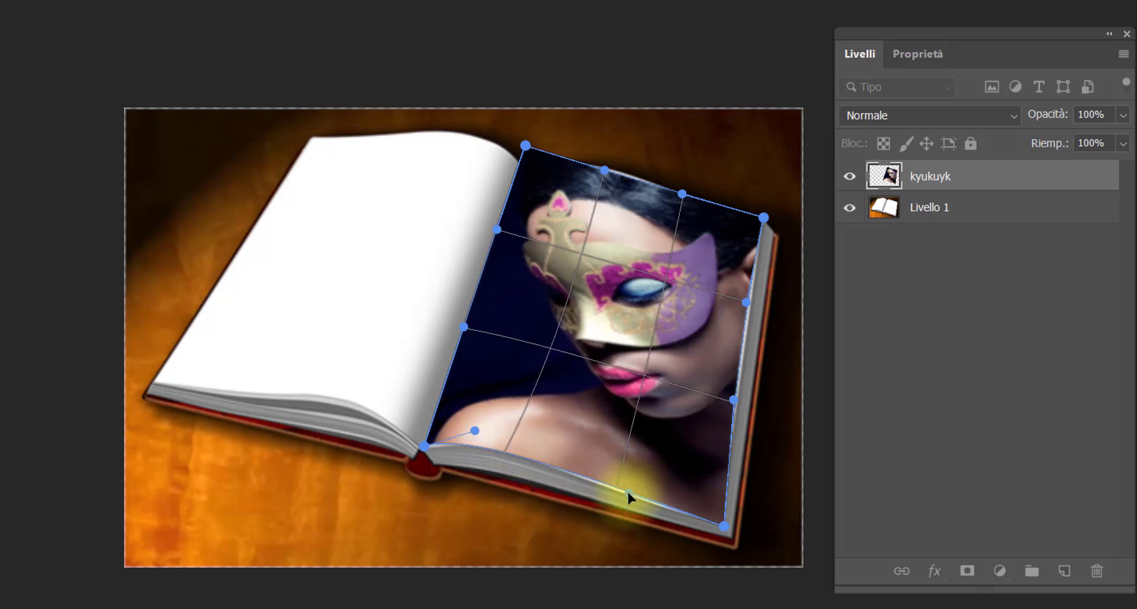
- Refine the warp so the corners tuck onto the page and the right edge follows it
left_click_drag(632, 486, 629, 492)
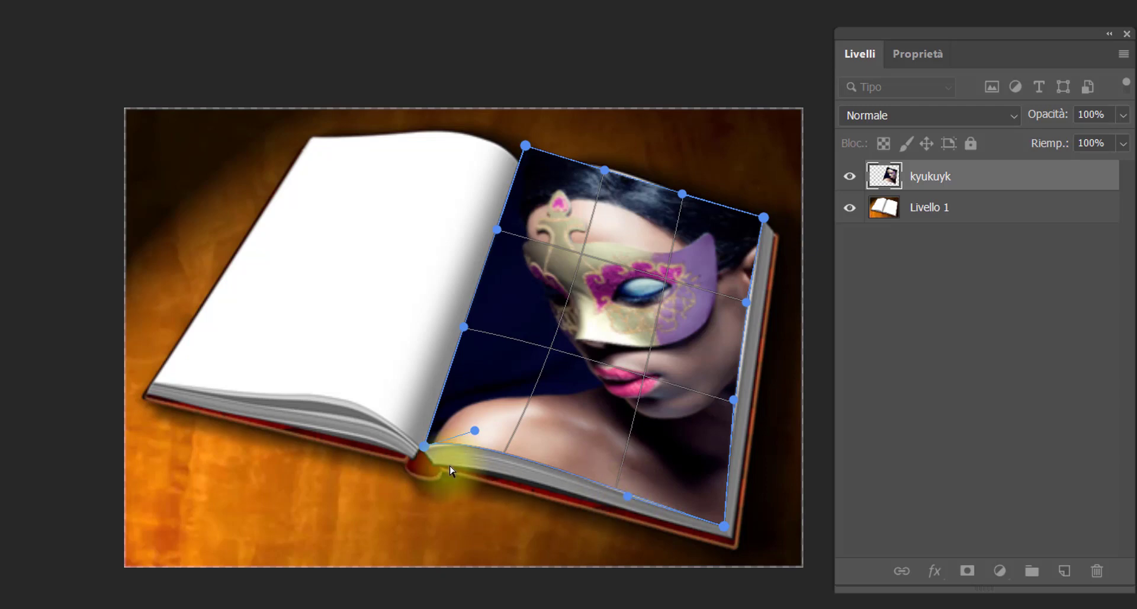
left_click_drag(424, 455, 422, 452)
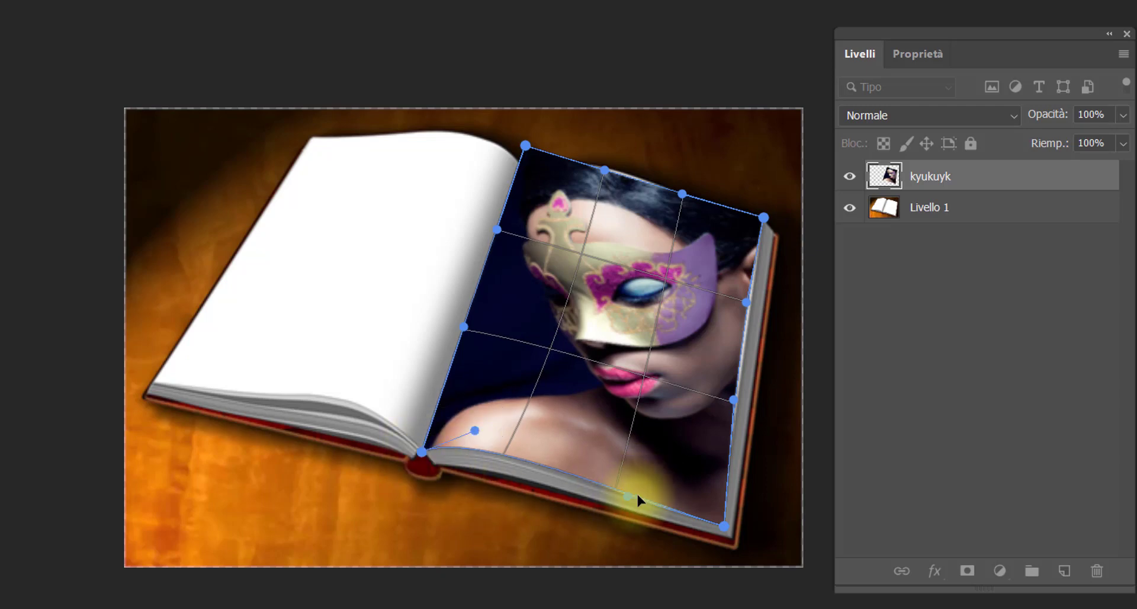
left_click_drag(744, 301, 752, 307)
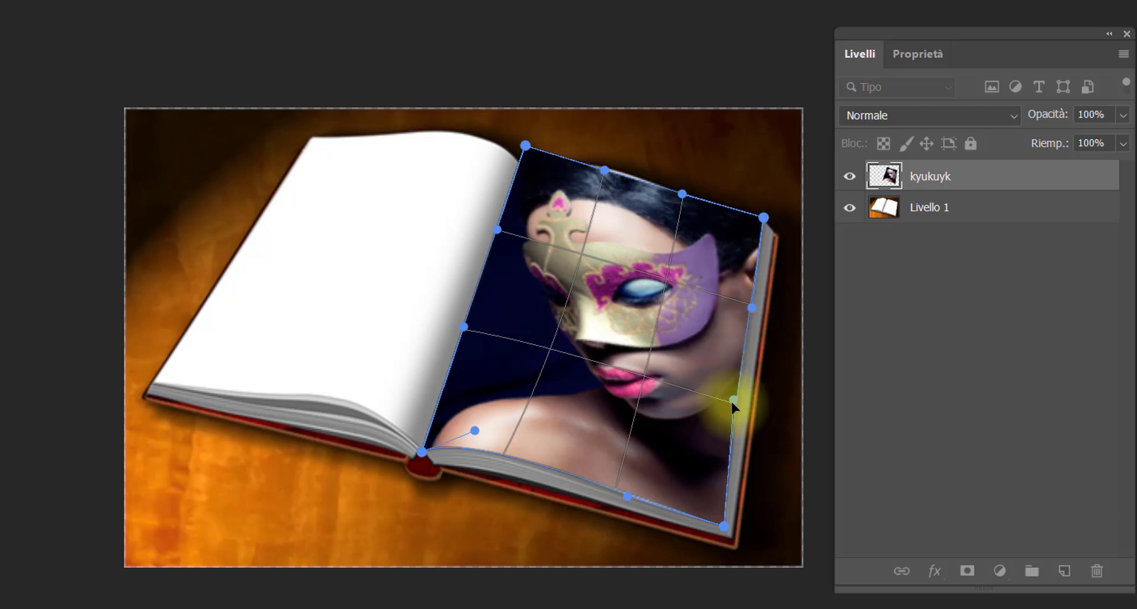
left_click_drag(733, 400, 731, 404)
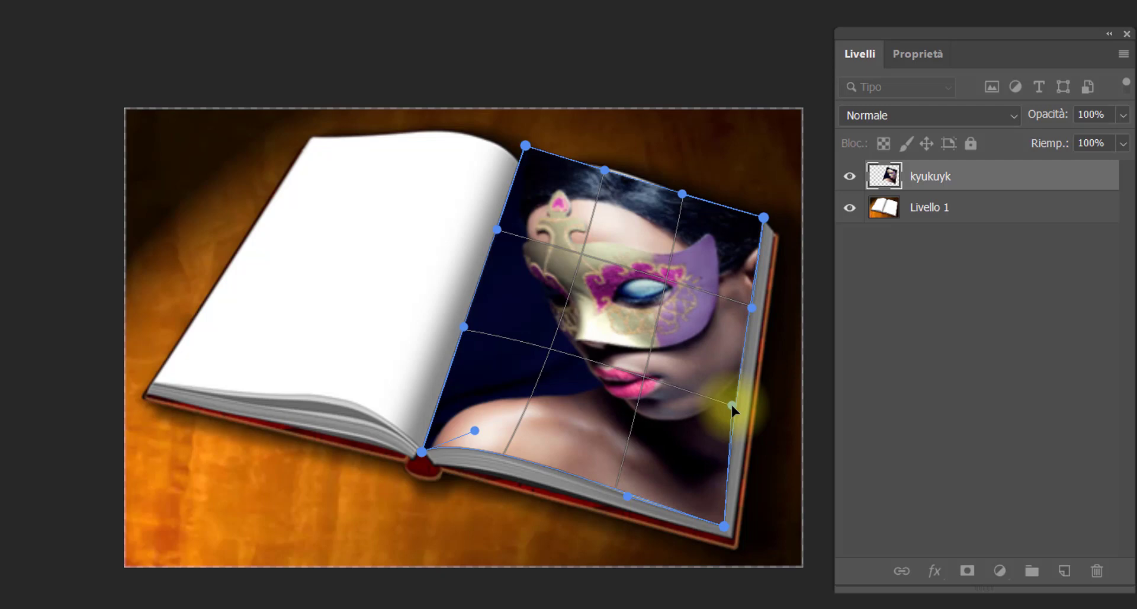
left_click_drag(724, 525, 718, 523)
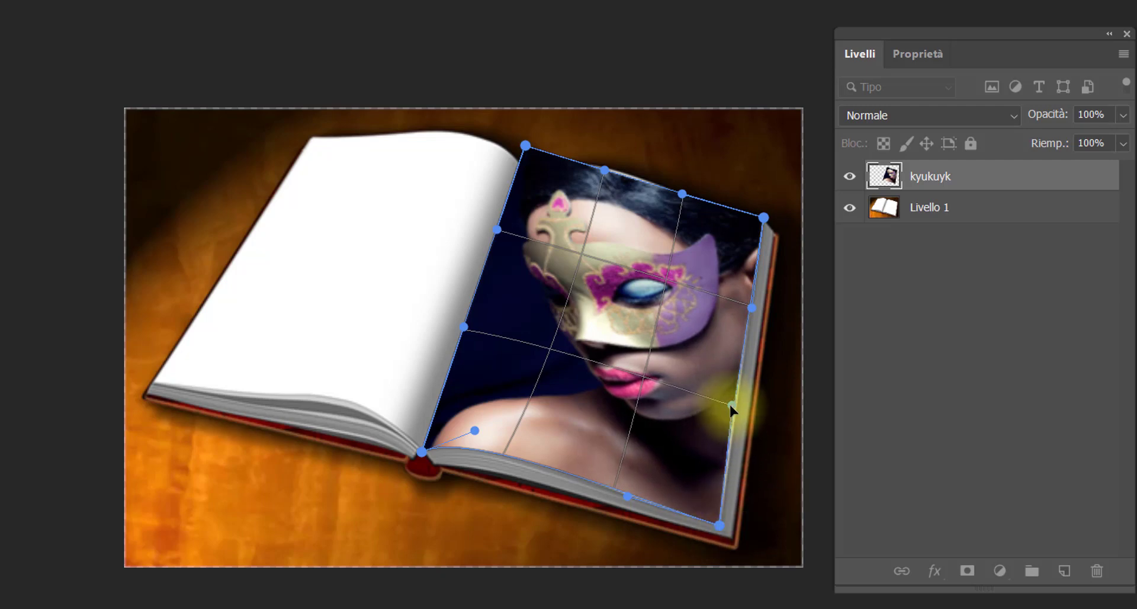
mouse_move(763, 218)
left_mouse_down()
mouse_move(756, 227)
mouse_move(768, 215)
left_mouse_up()
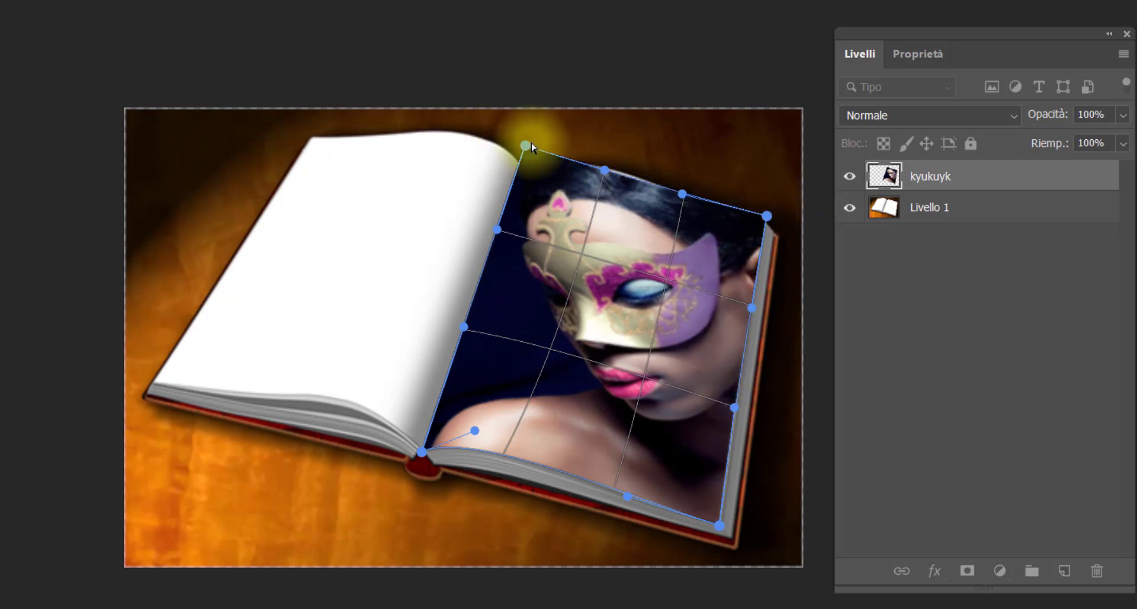
left_click_drag(526, 146, 523, 164)
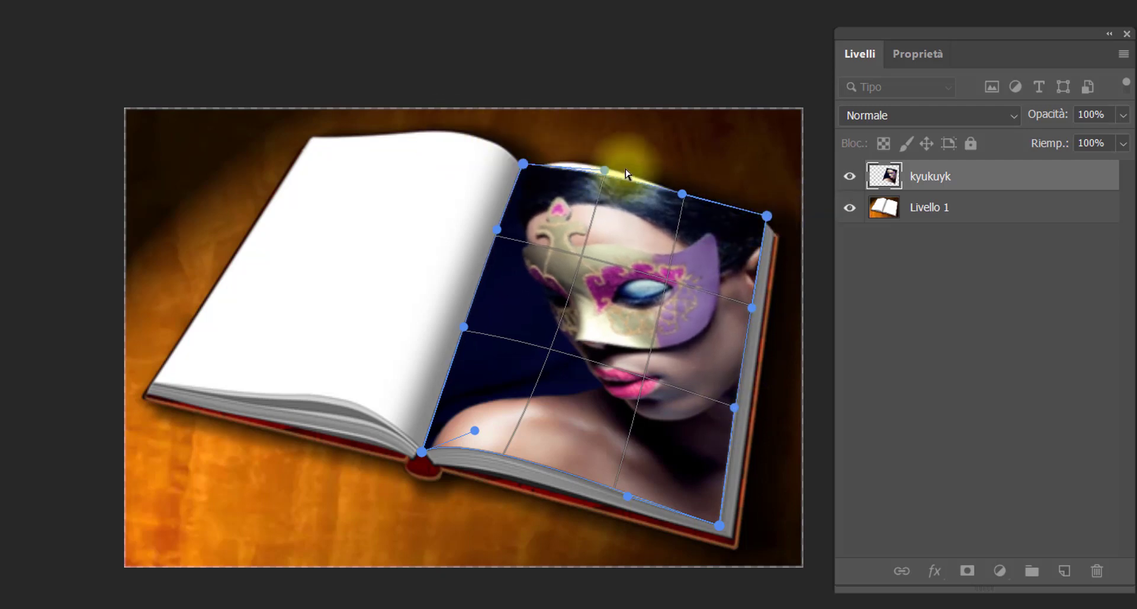
- Curve the photo's top and left edges to the page and spine, then apply the warp
mouse_move(605, 170)
left_mouse_down()
mouse_move(575, 156)
mouse_move(520, 169)
left_mouse_up()
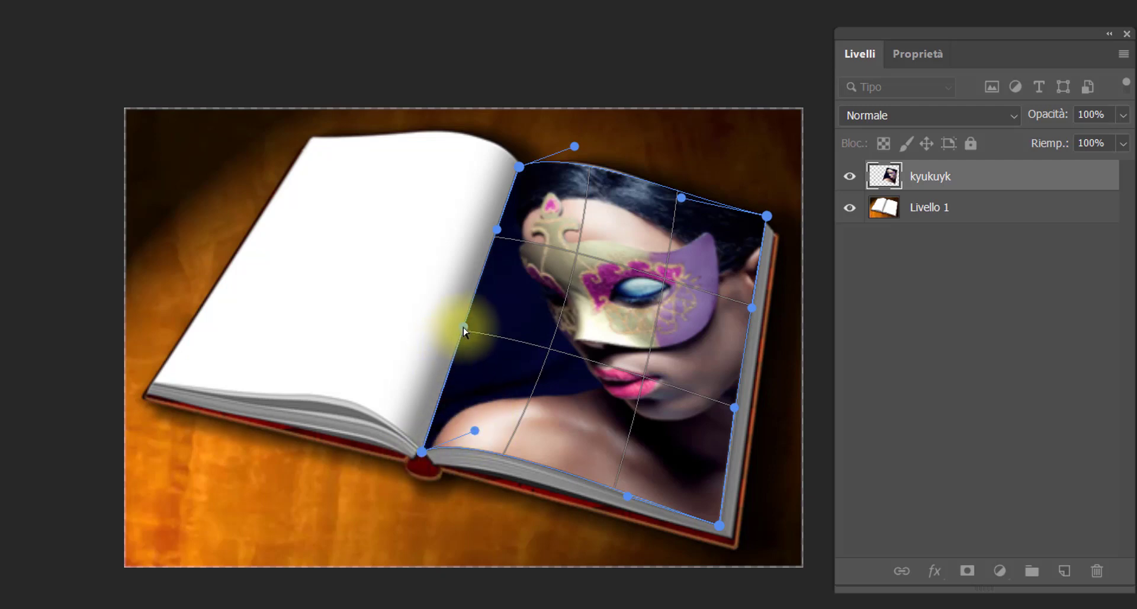
left_click_drag(466, 332, 468, 349)
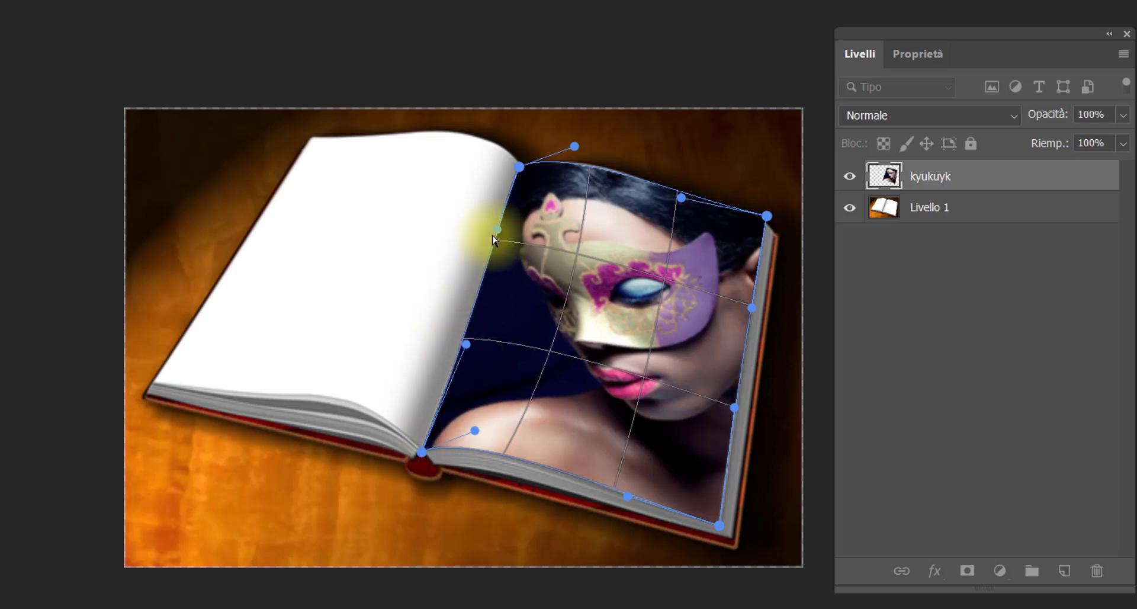
left_click_drag(498, 230, 503, 242)
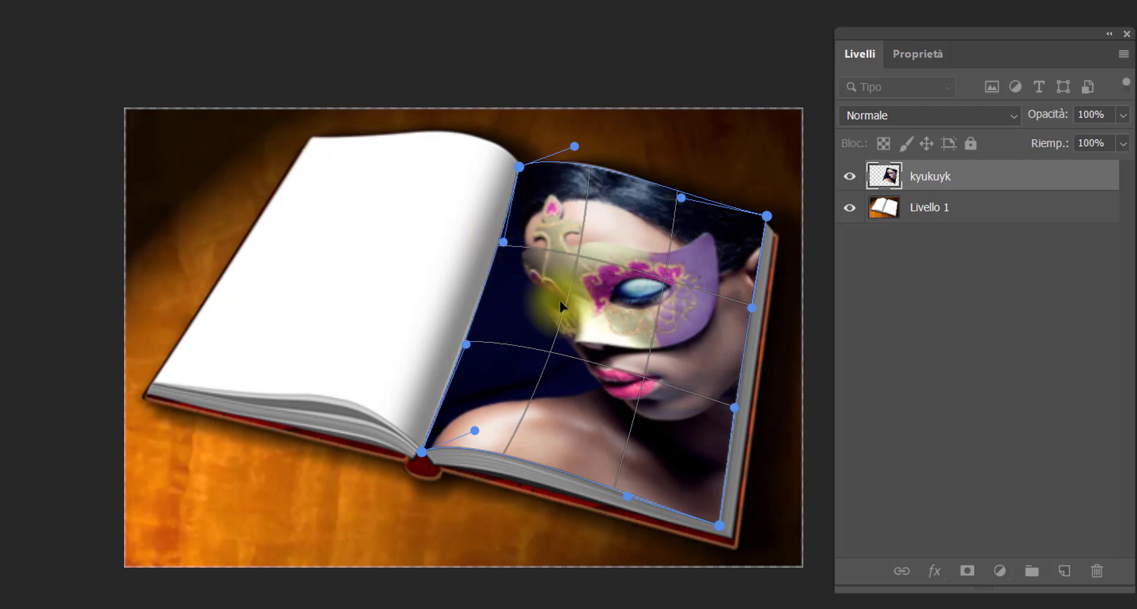
mouse_move(570, 307)
left_mouse_down()
mouse_move(638, 320)
mouse_move(537, 334)
left_mouse_up()
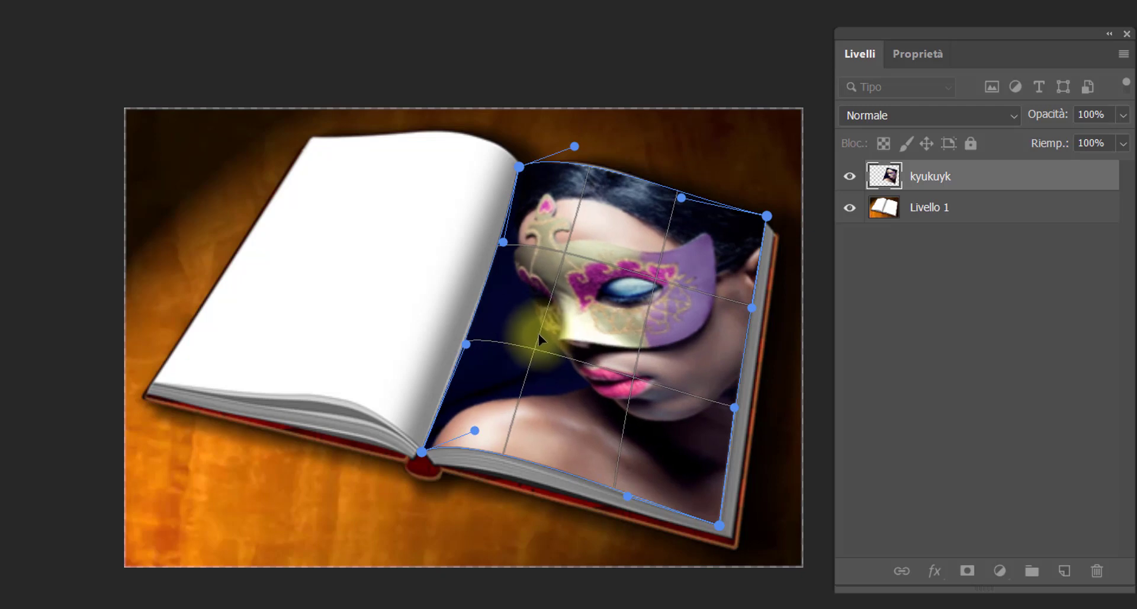
key("Return")
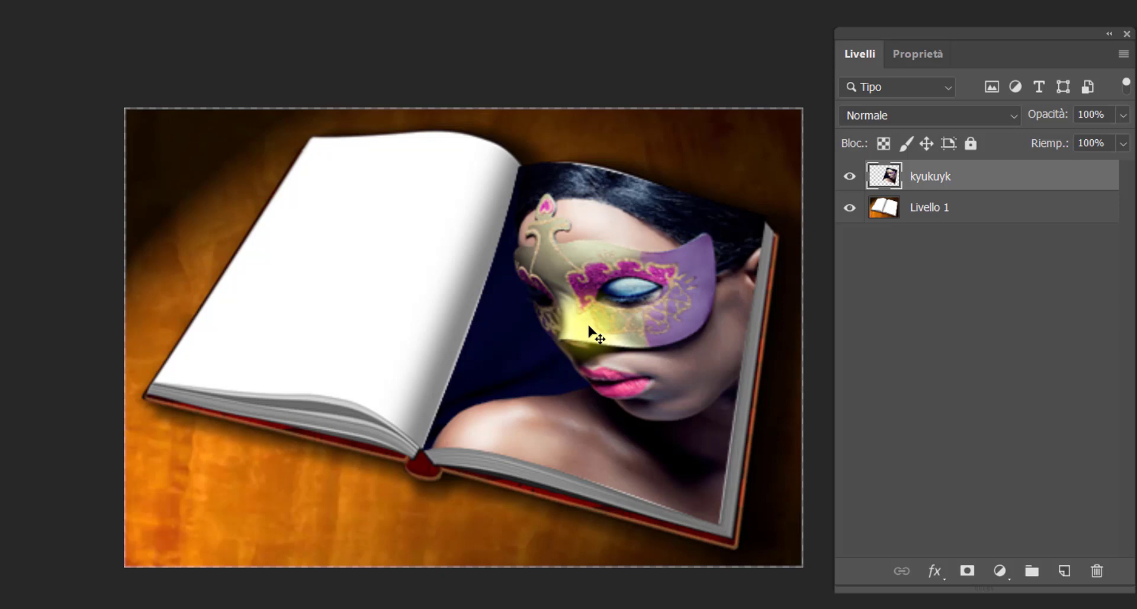
- At 51% opacity, re-warp the photo so its top and right edges hug the page
left_click(1124, 117)
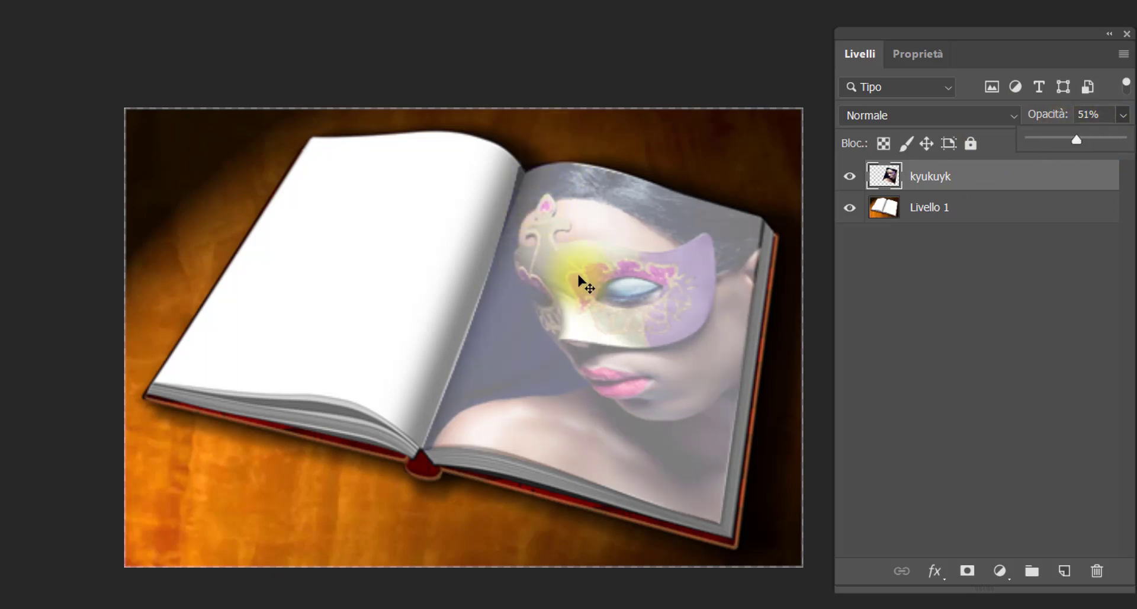
key("ctrl+t")
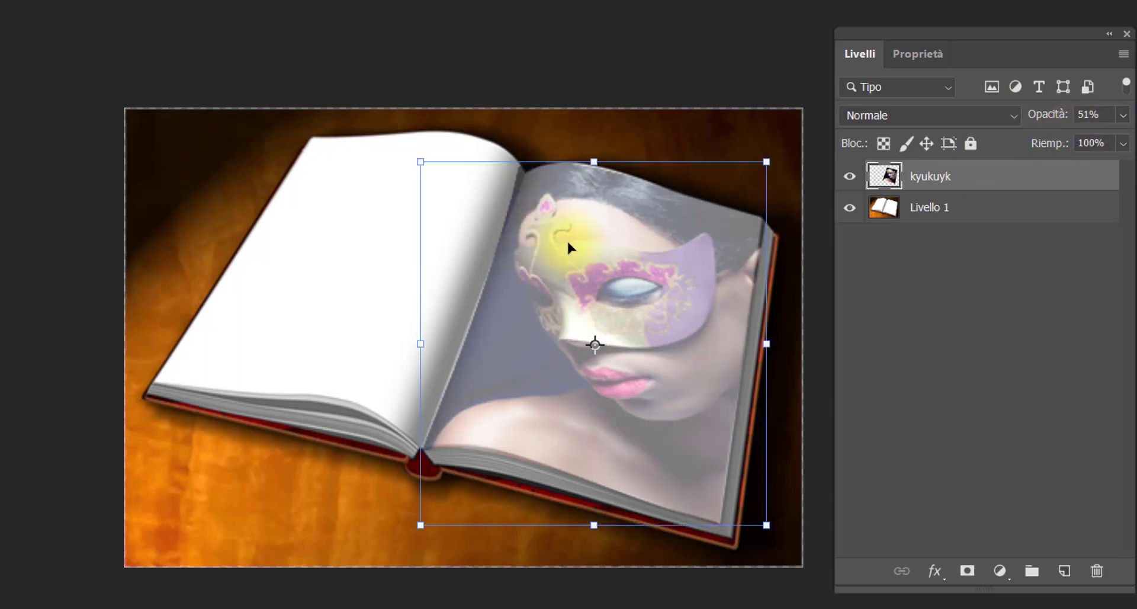
right_click(569, 241)
left_click(602, 364)
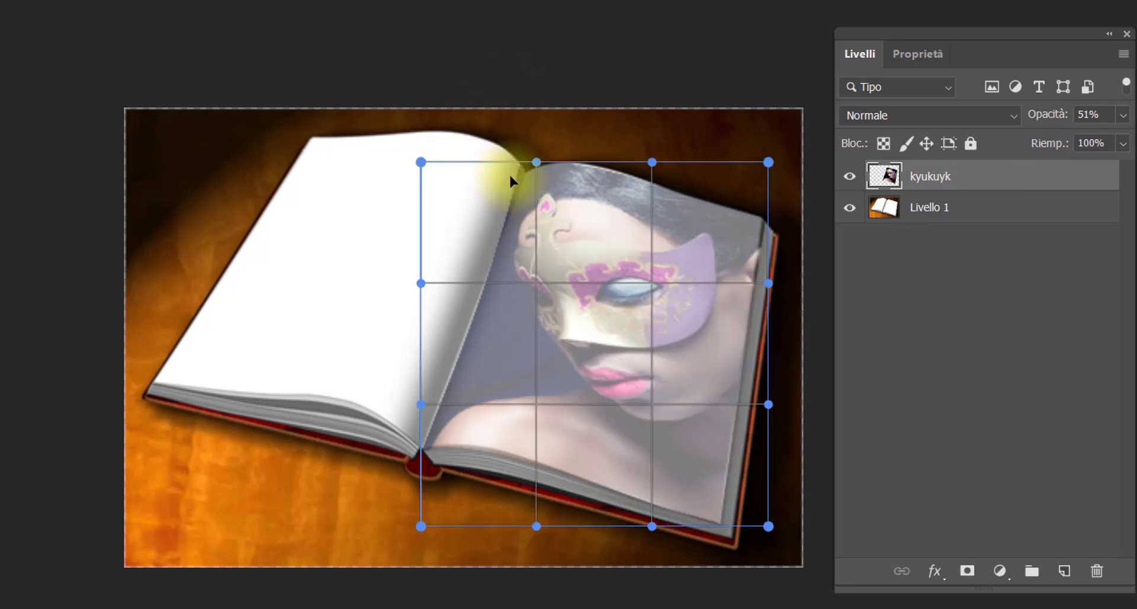
left_click_drag(539, 166, 557, 167)
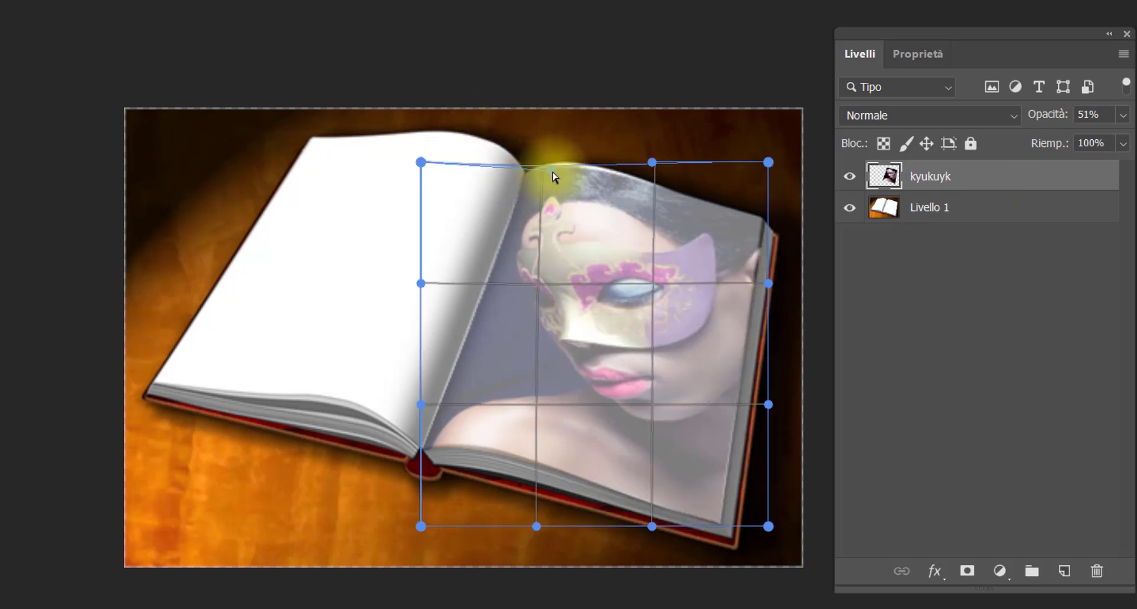
left_click_drag(421, 163, 424, 164)
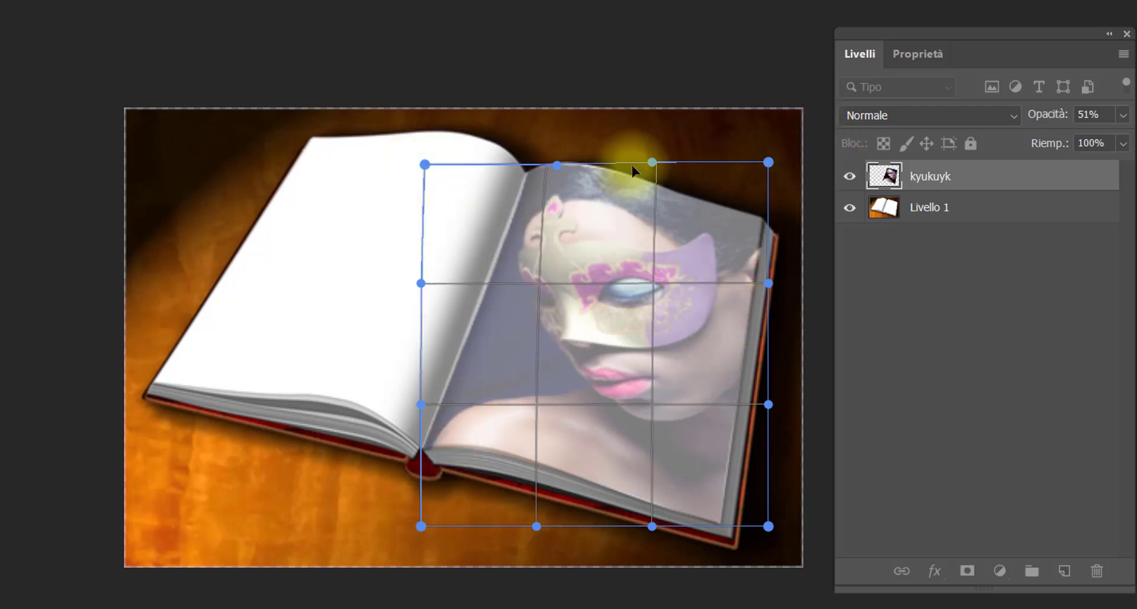
left_click_drag(651, 162, 649, 158)
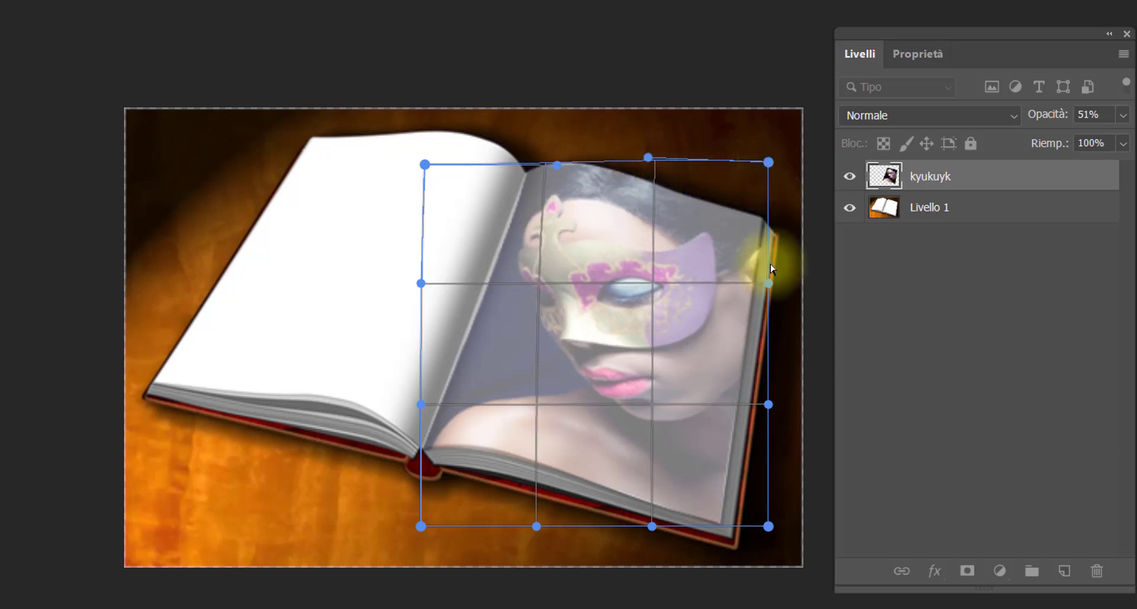
left_click_drag(768, 283, 764, 288)
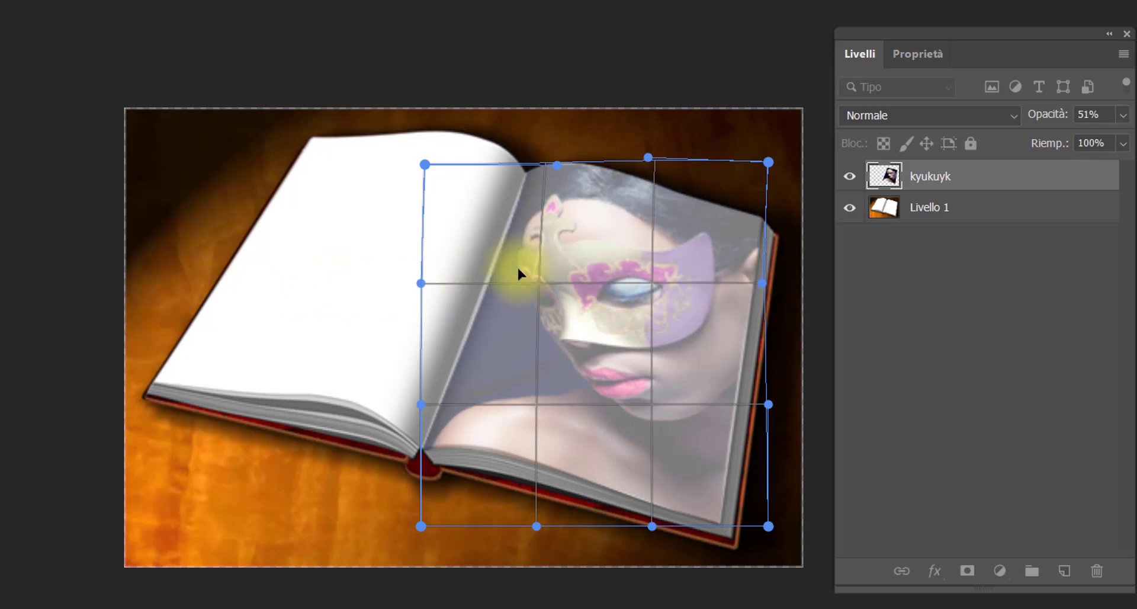
left_click_drag(518, 270, 511, 268)
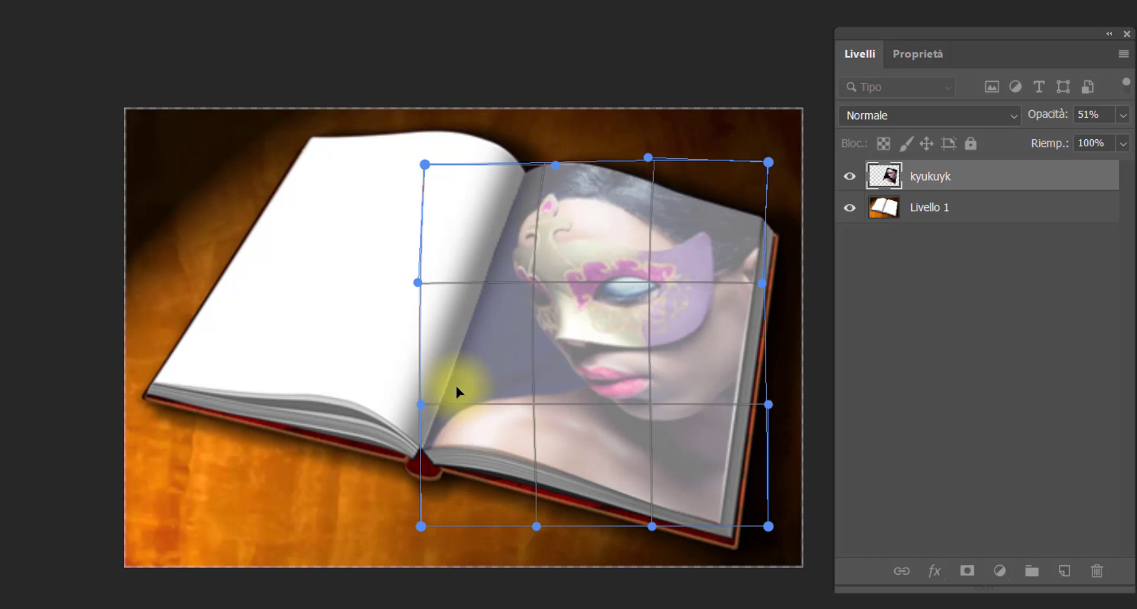
key("Return")
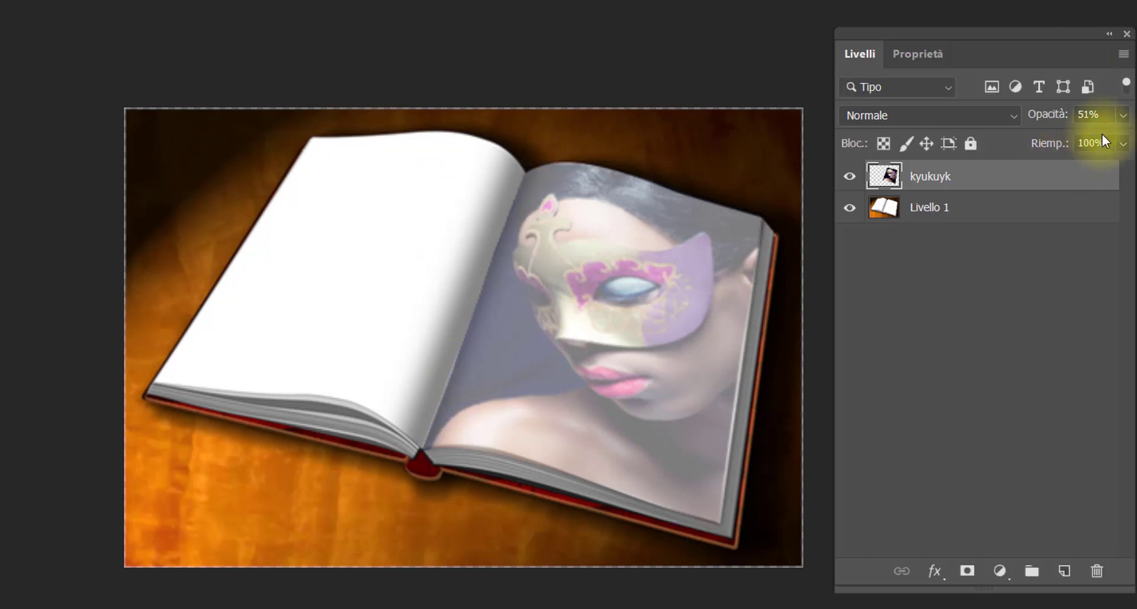
- Restore the kyukuyk photo layer to 100% opacity
left_click(1120, 118)
left_click_drag(1075, 141, 1122, 140)
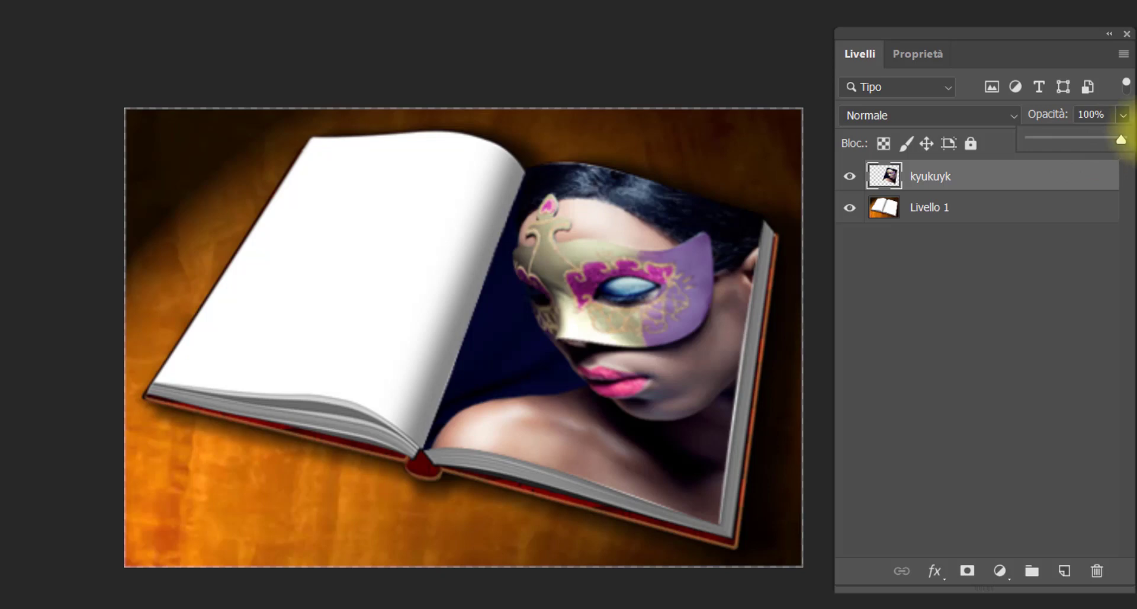
left_click(930, 345)
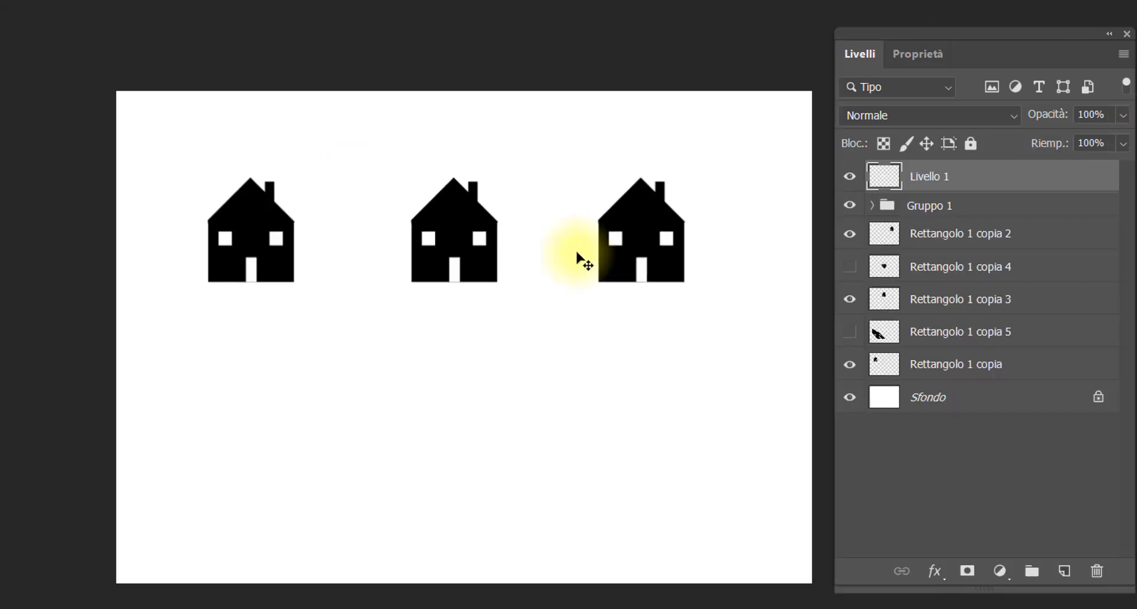
- Scale the house on layer Rettangolo 1 copia 2 to about 3,95 × 4,72 cm
left_click_drag(932, 33, 940, 37)
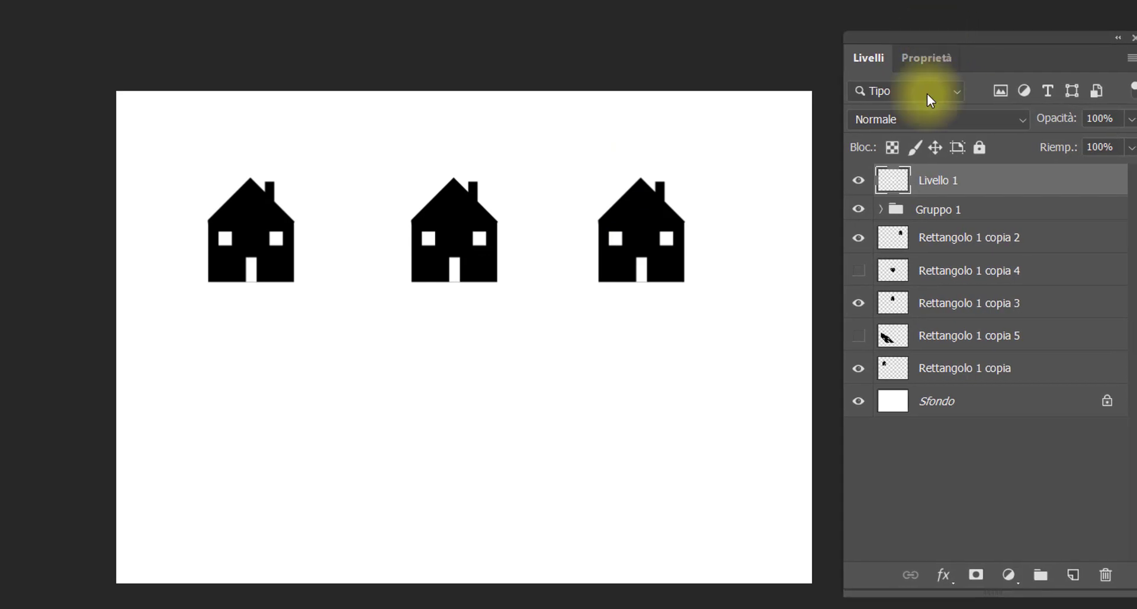
left_click(947, 240)
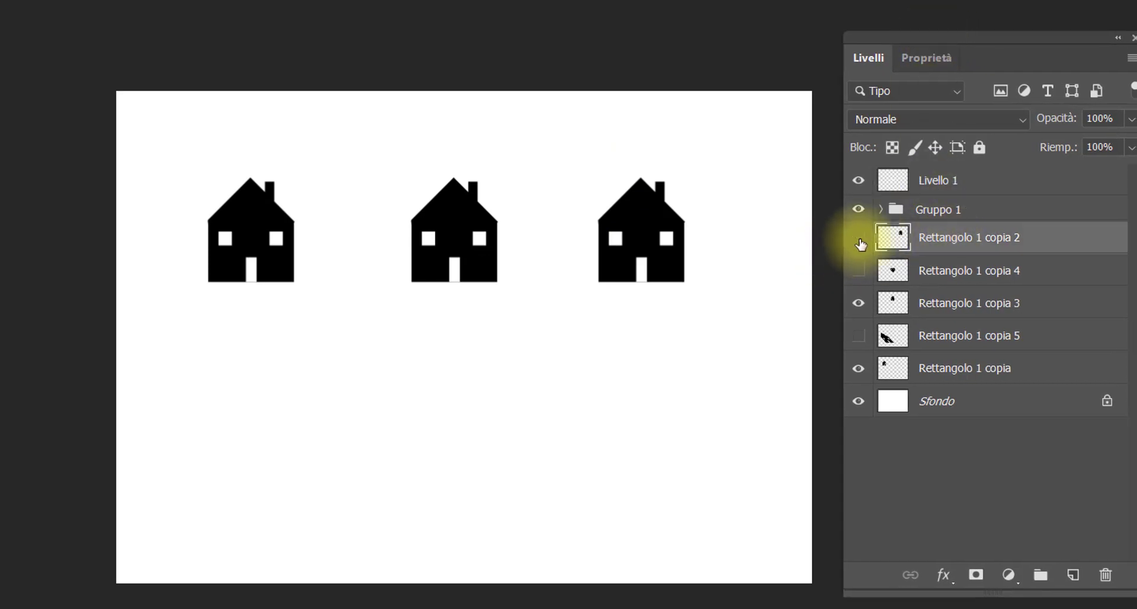
left_click(859, 238)
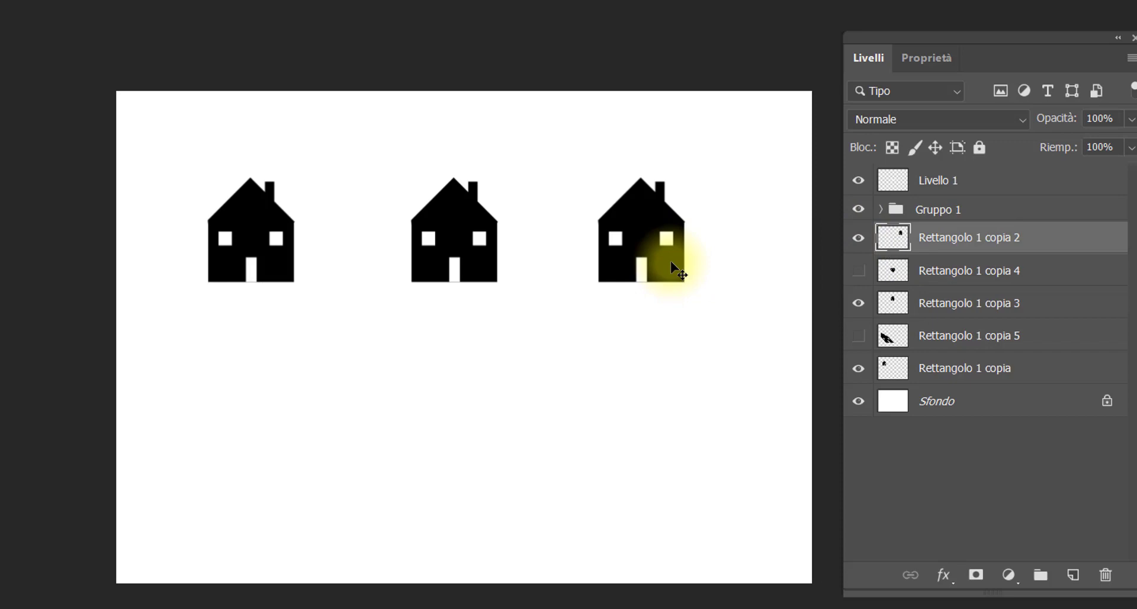
key("ctrl+t")
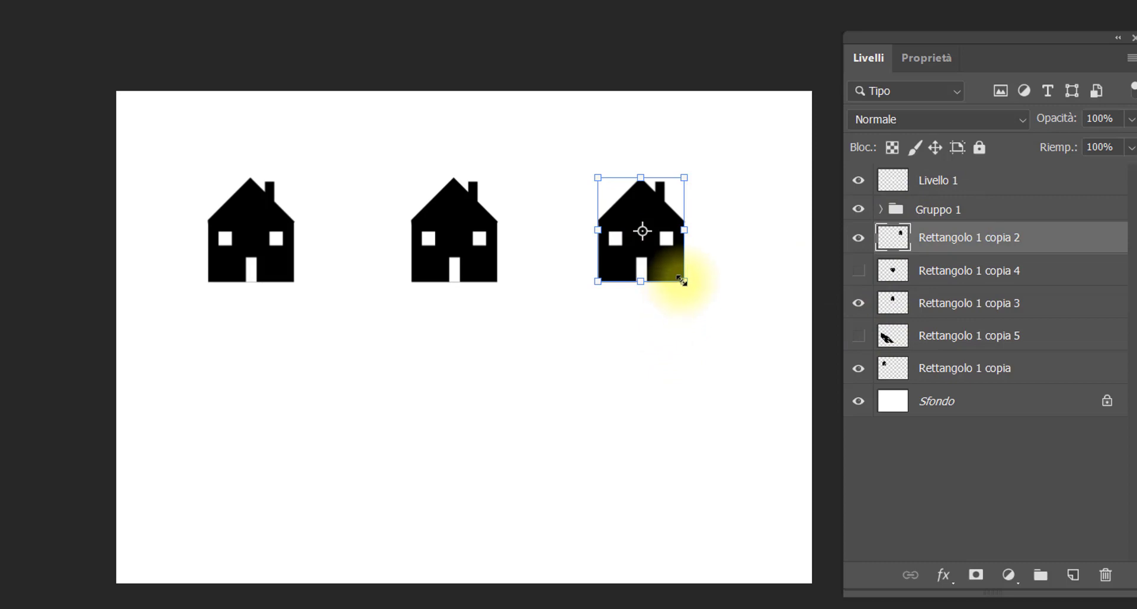
mouse_move(682, 280)
left_mouse_down()
mouse_move(761, 378)
mouse_move(716, 313)
left_mouse_up()
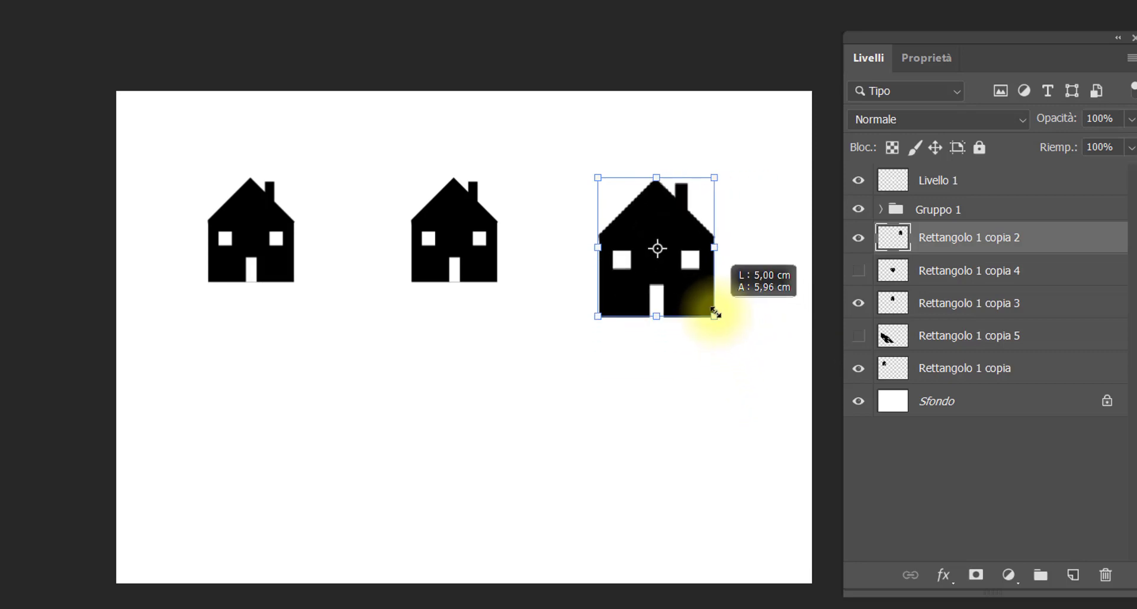
mouse_move(716, 314)
left_mouse_down()
mouse_move(757, 376)
mouse_move(711, 299)
mouse_move(754, 352)
mouse_move(723, 295)
mouse_move(737, 327)
mouse_move(690, 270)
mouse_move(643, 305)
mouse_move(746, 310)
mouse_move(744, 328)
mouse_move(772, 357)
mouse_move(759, 332)
mouse_move(761, 342)
left_mouse_up()
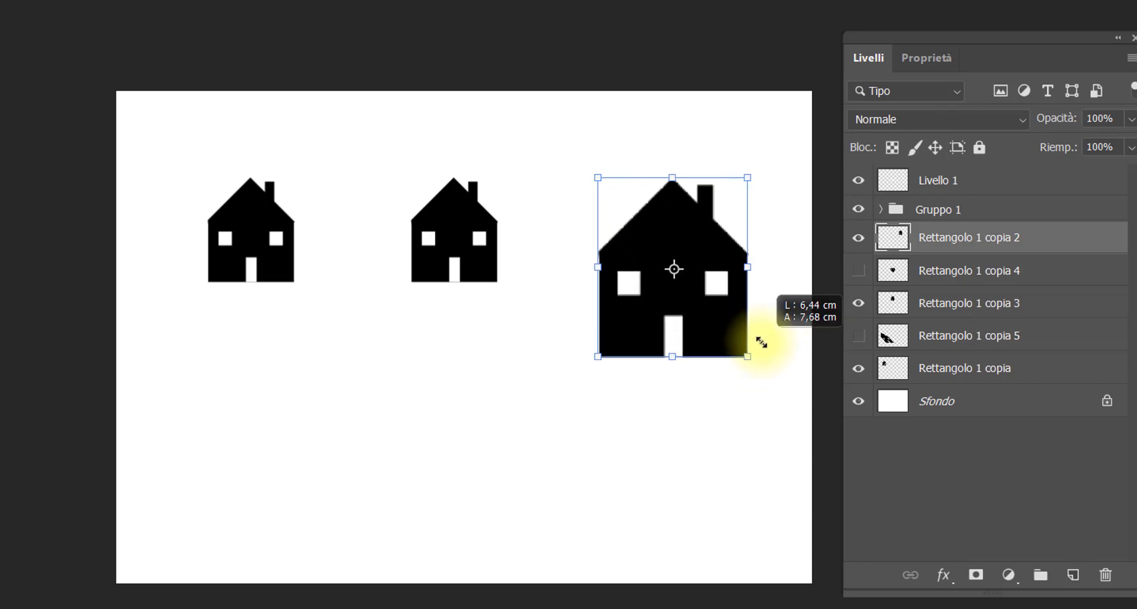
mouse_move(762, 342)
left_mouse_down()
mouse_move(762, 360)
mouse_move(759, 342)
mouse_move(716, 322)
mouse_move(721, 310)
mouse_move(734, 327)
mouse_move(693, 278)
mouse_move(719, 311)
mouse_move(719, 267)
mouse_move(741, 330)
mouse_move(711, 276)
mouse_move(726, 281)
left_mouse_up()
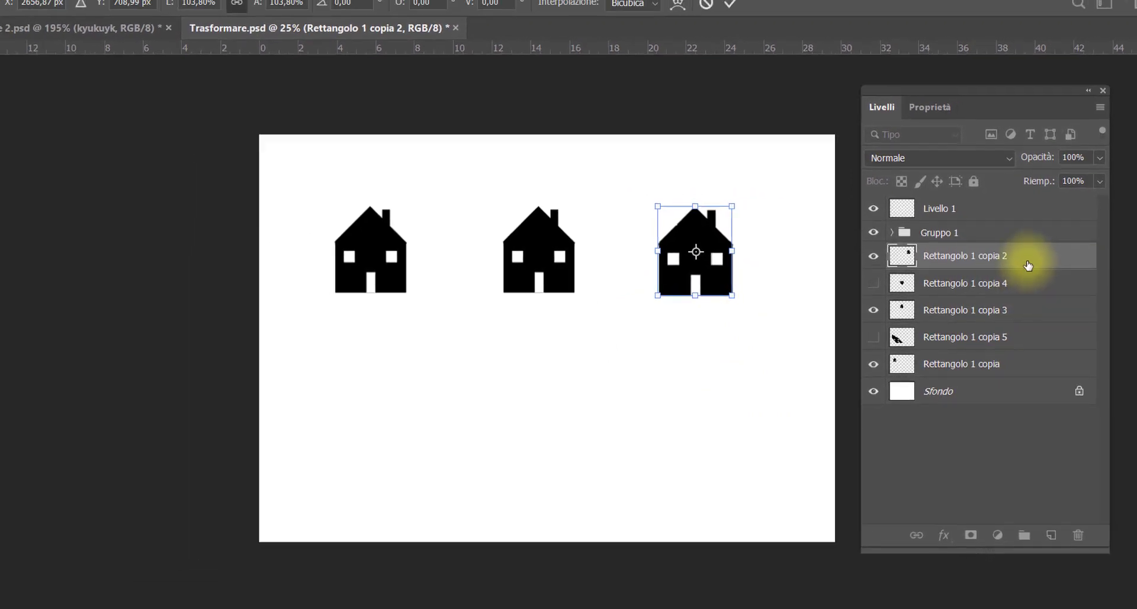
- Commit the house resize, add new layer Livello 2, and choose the Custom Shape Tool
left_click(1030, 262)
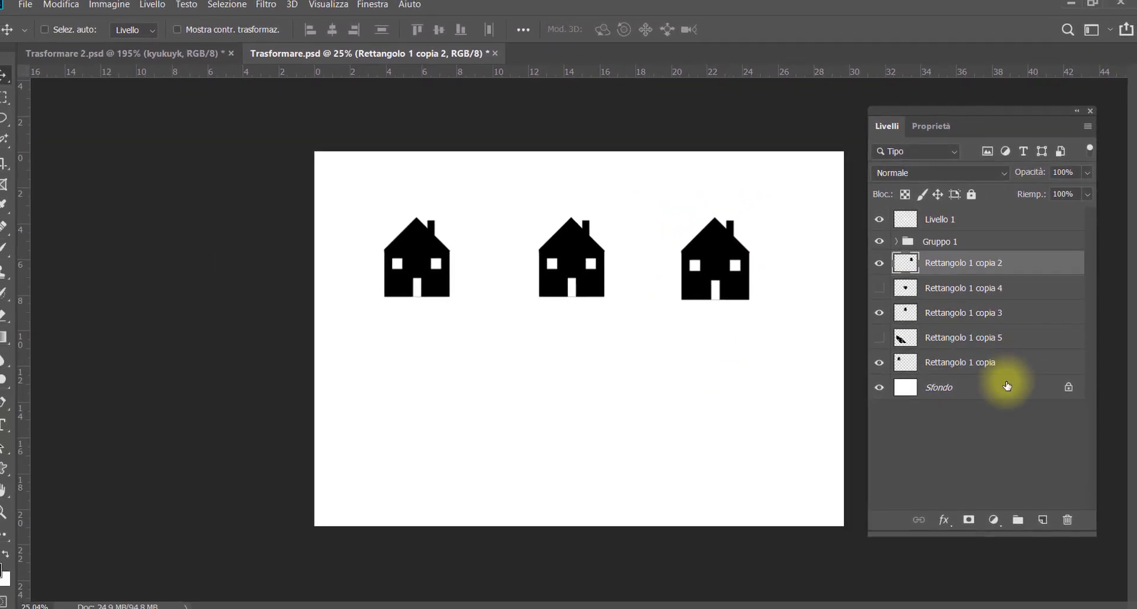
left_click(1043, 519)
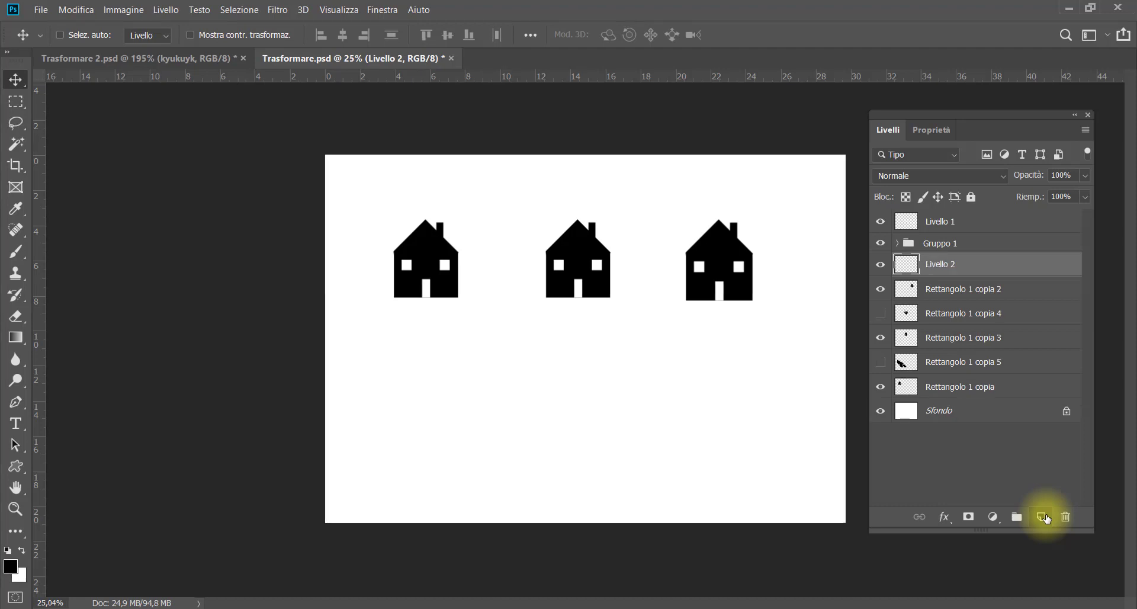
left_click(16, 468)
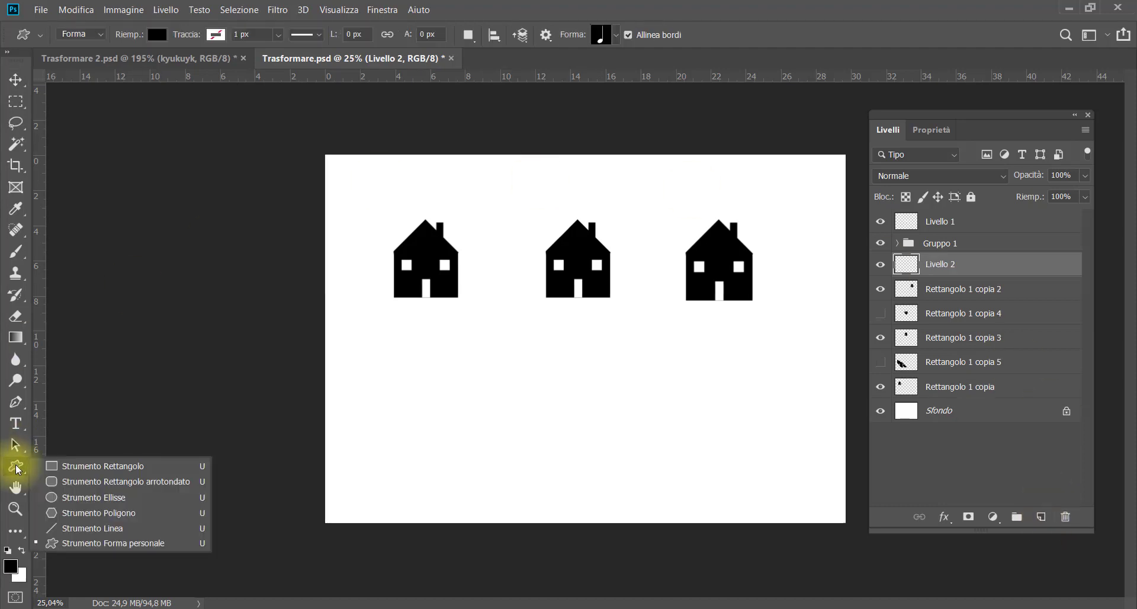
left_click(101, 543)
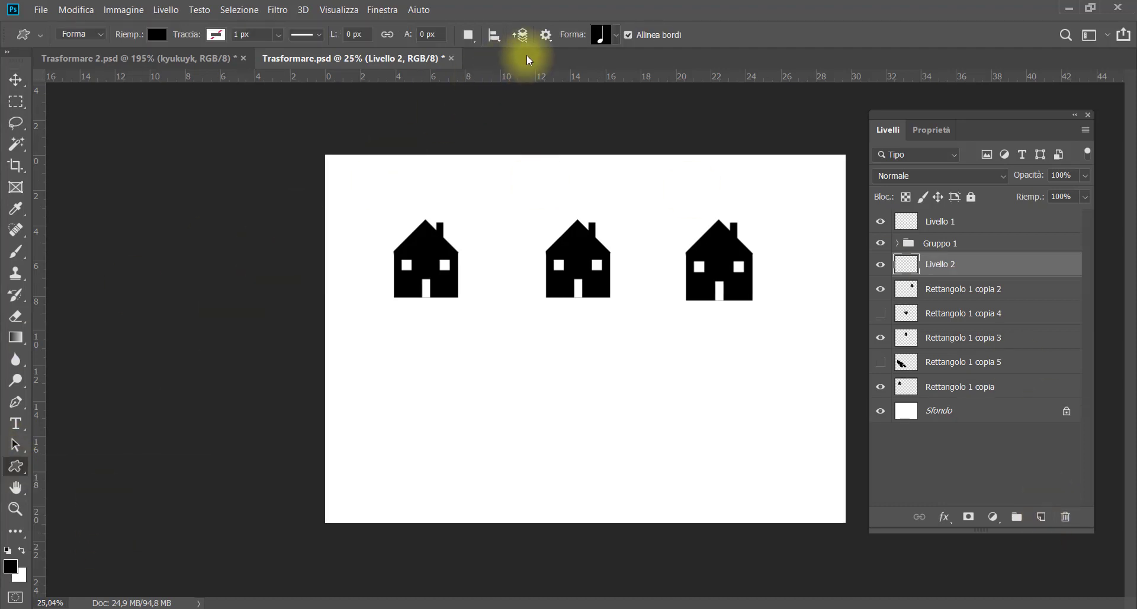
- Pick the heart from the custom shape picker
left_click(606, 34)
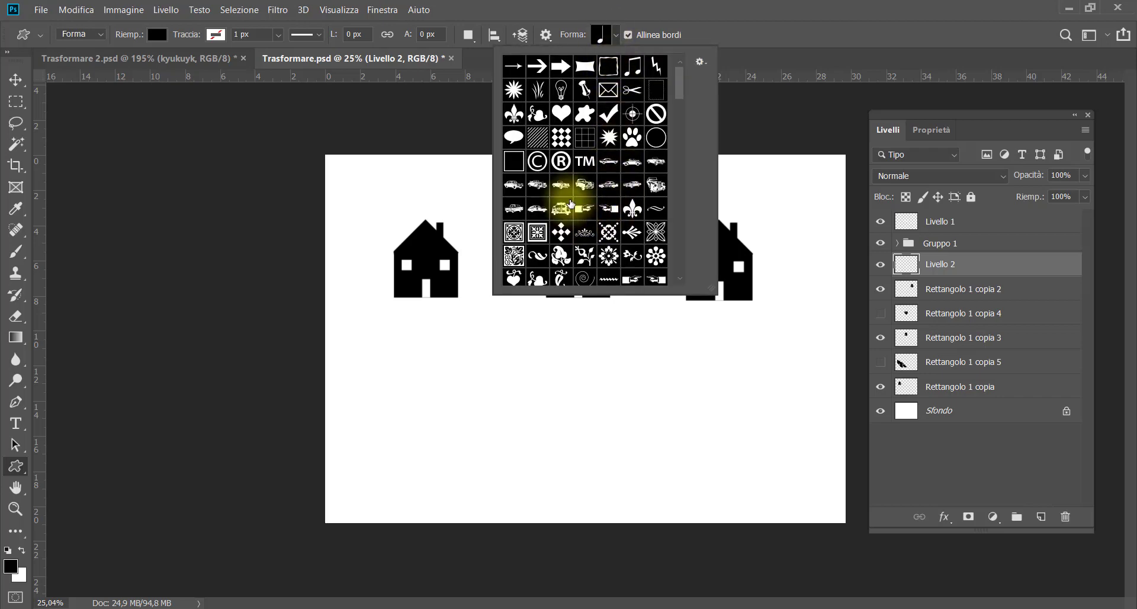
scroll(599, 143, "down", 1)
scroll(599, 142, "up", 1)
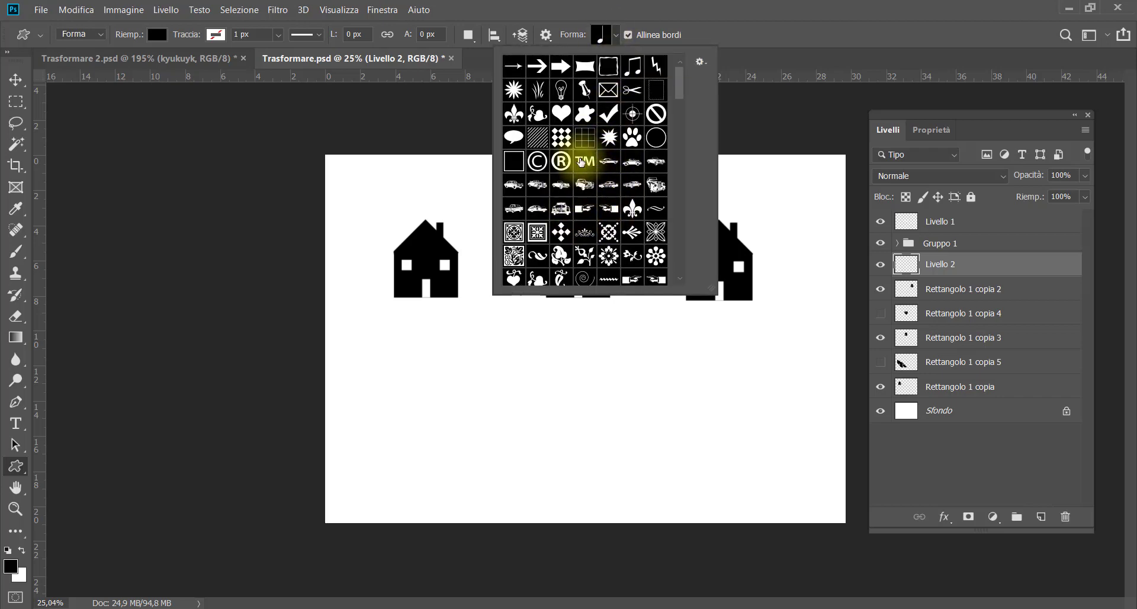
left_click(578, 388)
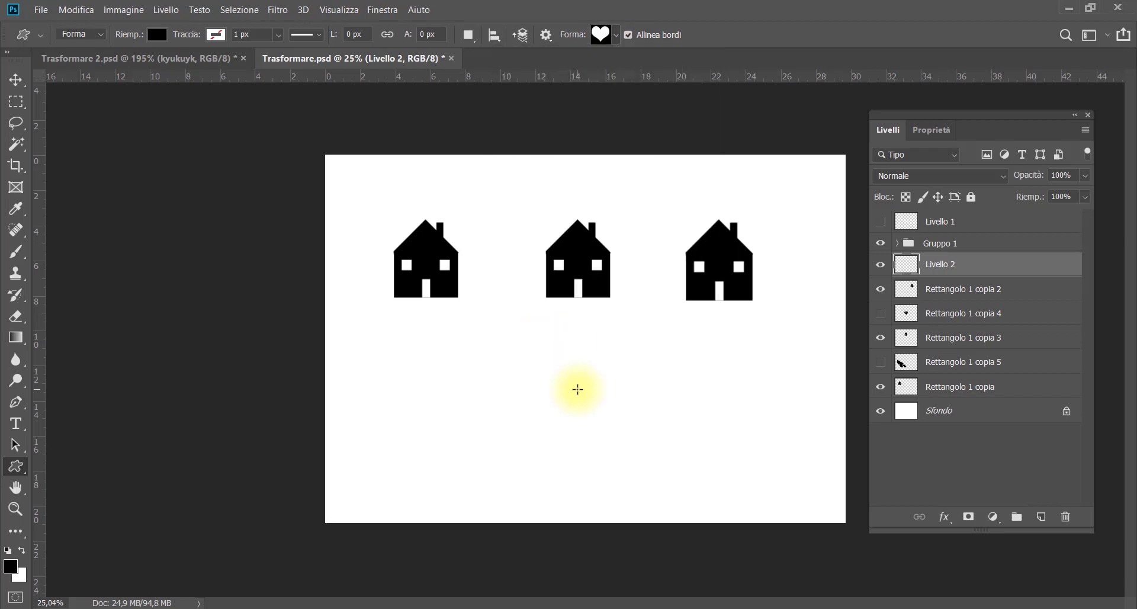
- Draw the black heart Forma 1 below the houses and stretch it wider and flatter
left_click_drag(536, 351, 650, 468)
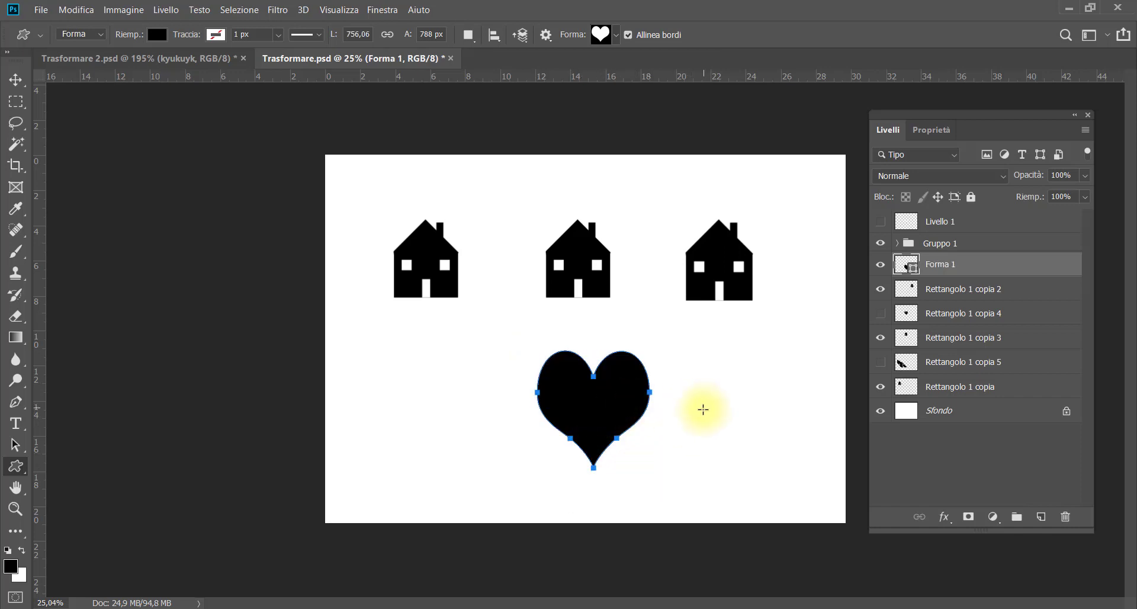
key("ctrl+t")
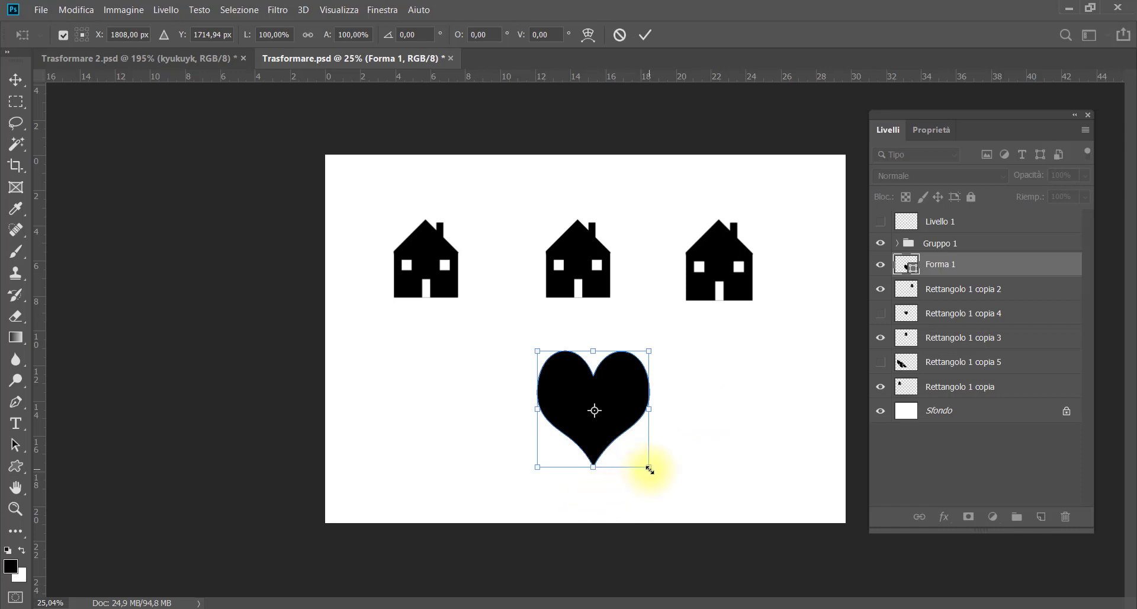
mouse_move(649, 469)
left_mouse_down()
mouse_move(785, 434)
mouse_move(534, 449)
mouse_move(602, 500)
mouse_move(859, 464)
mouse_move(676, 443)
mouse_move(634, 502)
mouse_move(754, 482)
mouse_move(648, 451)
mouse_move(629, 491)
mouse_move(723, 468)
mouse_move(714, 490)
mouse_move(622, 406)
mouse_move(734, 500)
mouse_move(554, 393)
mouse_move(711, 502)
mouse_move(665, 459)
mouse_move(703, 515)
mouse_move(654, 469)
mouse_move(656, 485)
left_mouse_up()
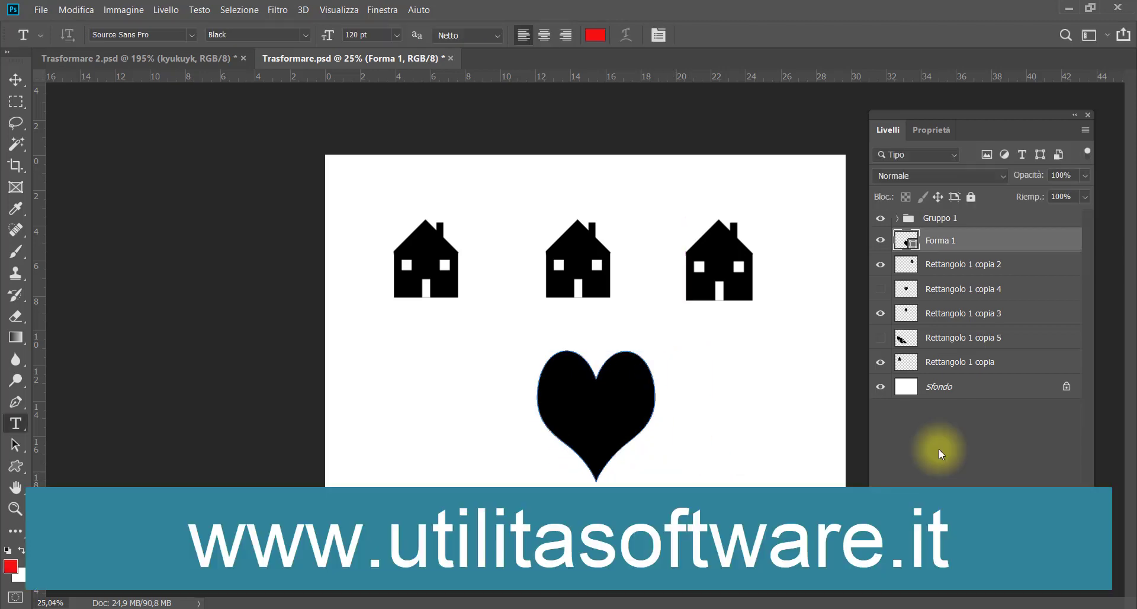